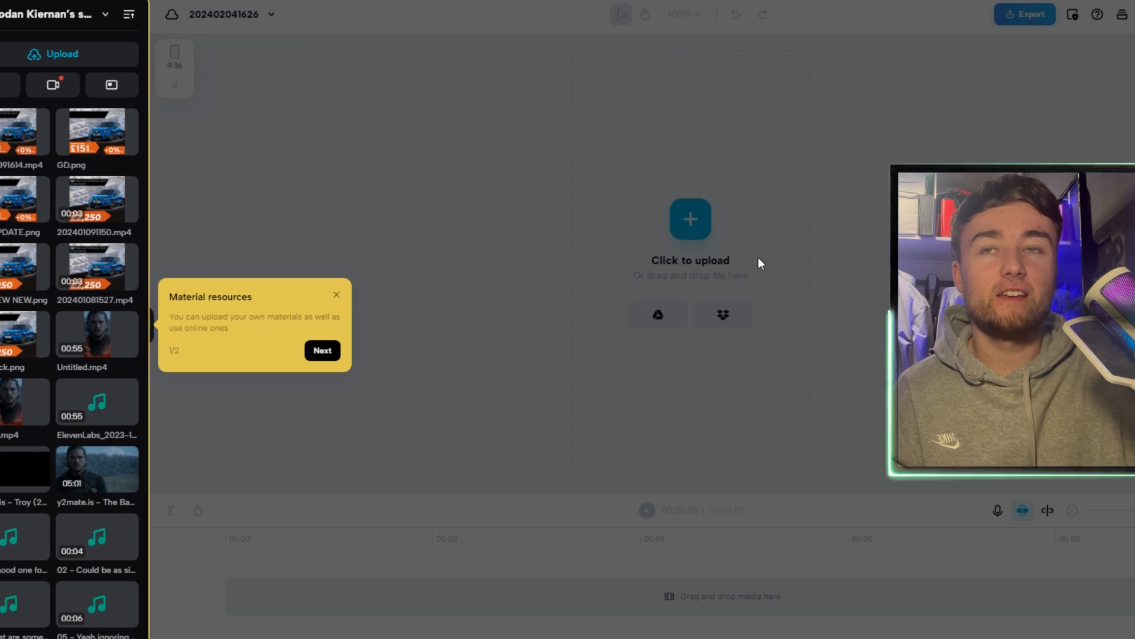
Trim the first 00:01:22 off the green-screen fish clip and set the playhead to 00:01:02
click(322, 351)
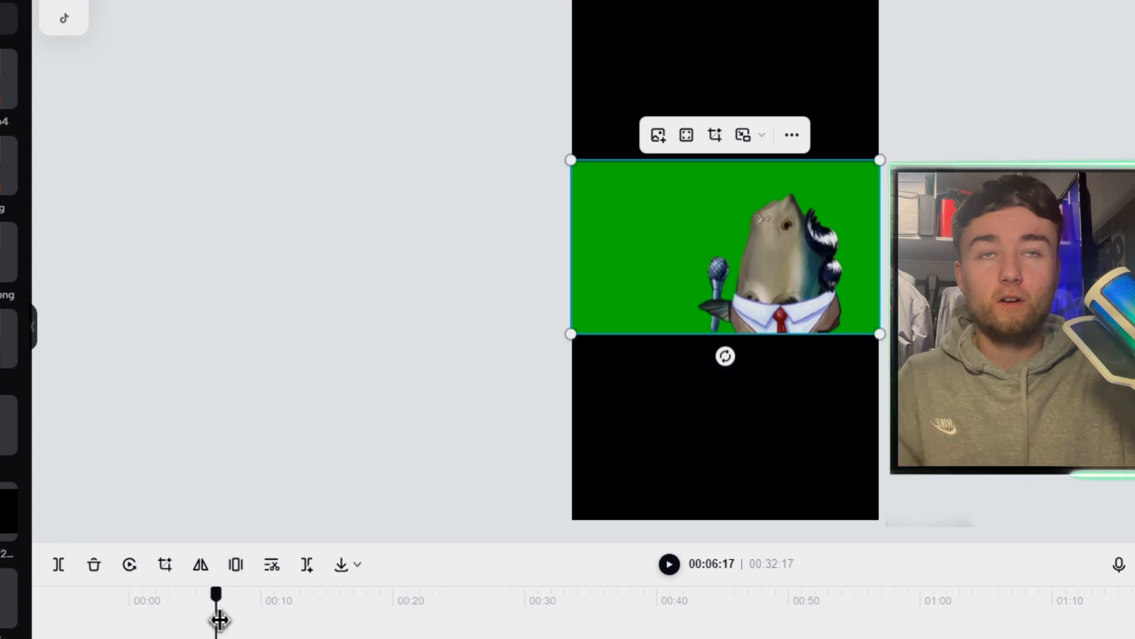
drag(215, 615, 152, 615)
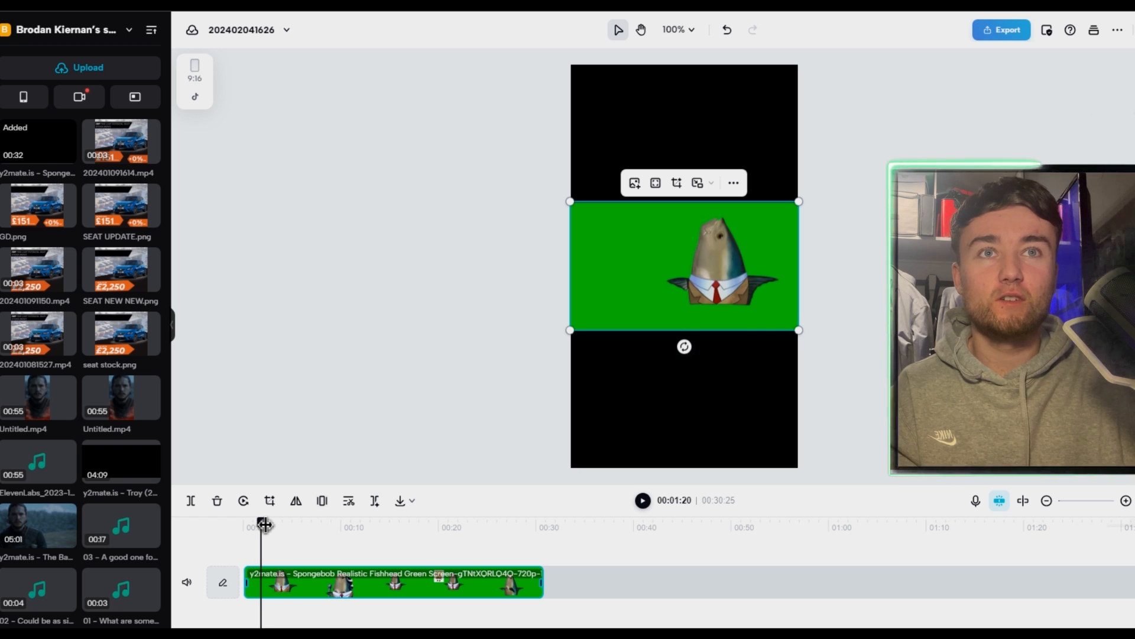
drag(264, 523, 255, 525)
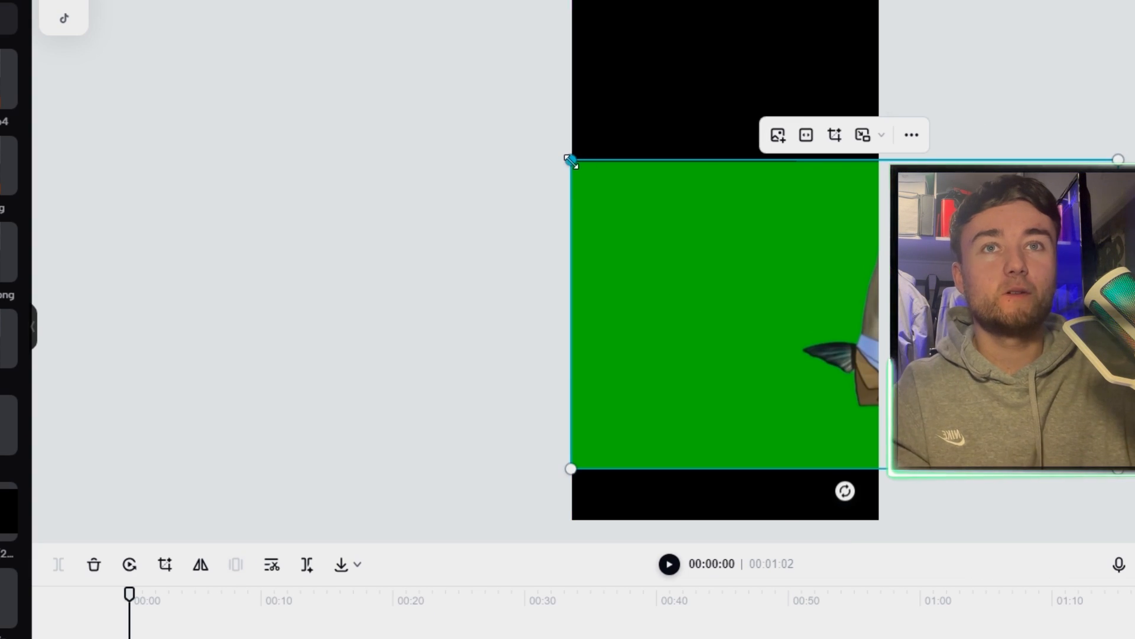
Enlarge the green-screen fish clip and shift it sideways so the fish sits inside the 9:16 frame
drag(571, 160, 431, 45)
drag(927, 249, 729, 278)
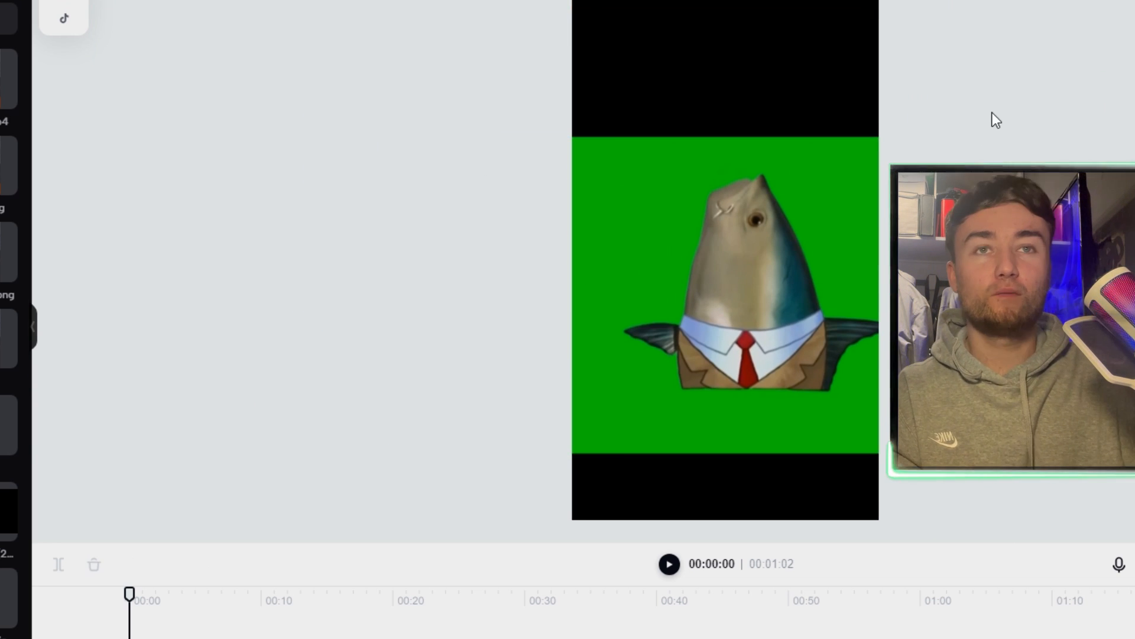
click(611, 270)
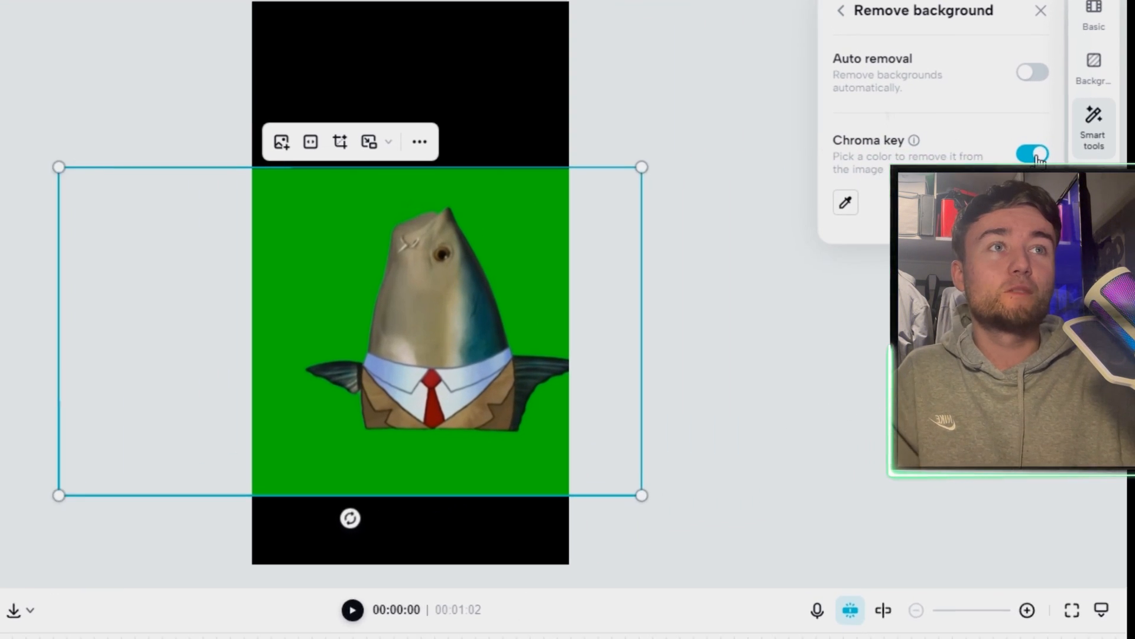
Remove the fish clip's green background with Chroma key, sampling the green beside the fish
click(1013, 156)
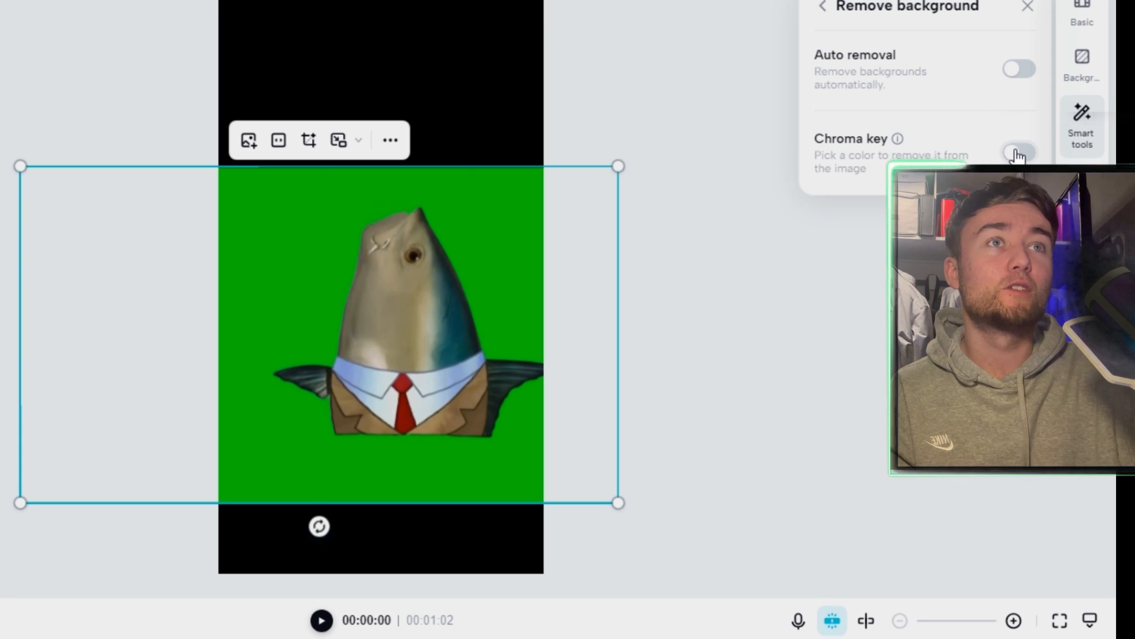
click(1016, 154)
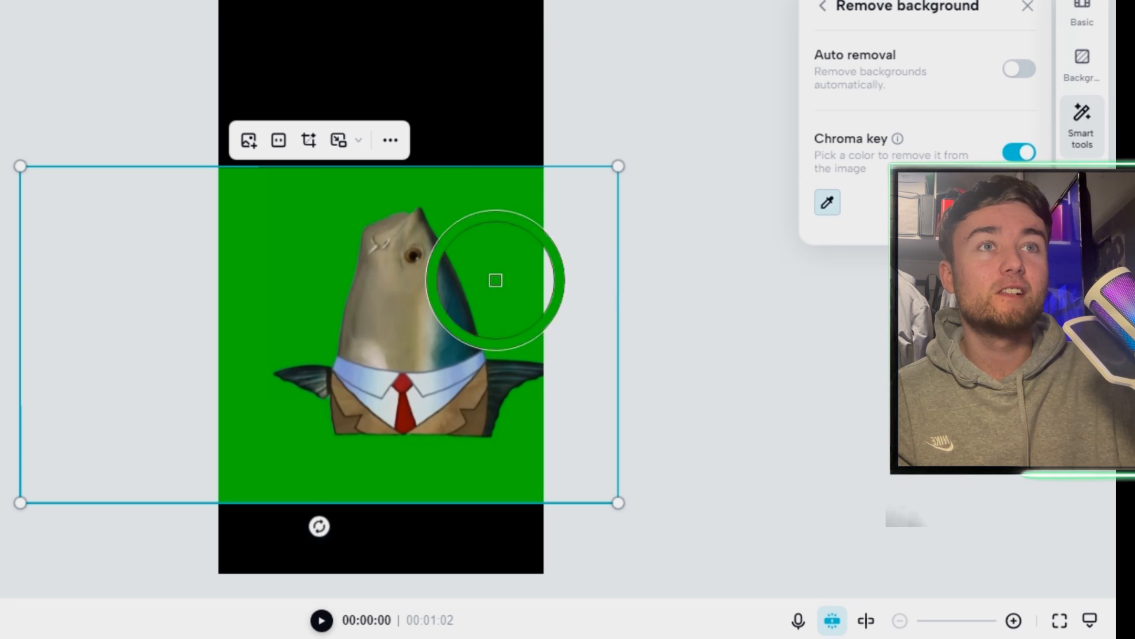
click(476, 214)
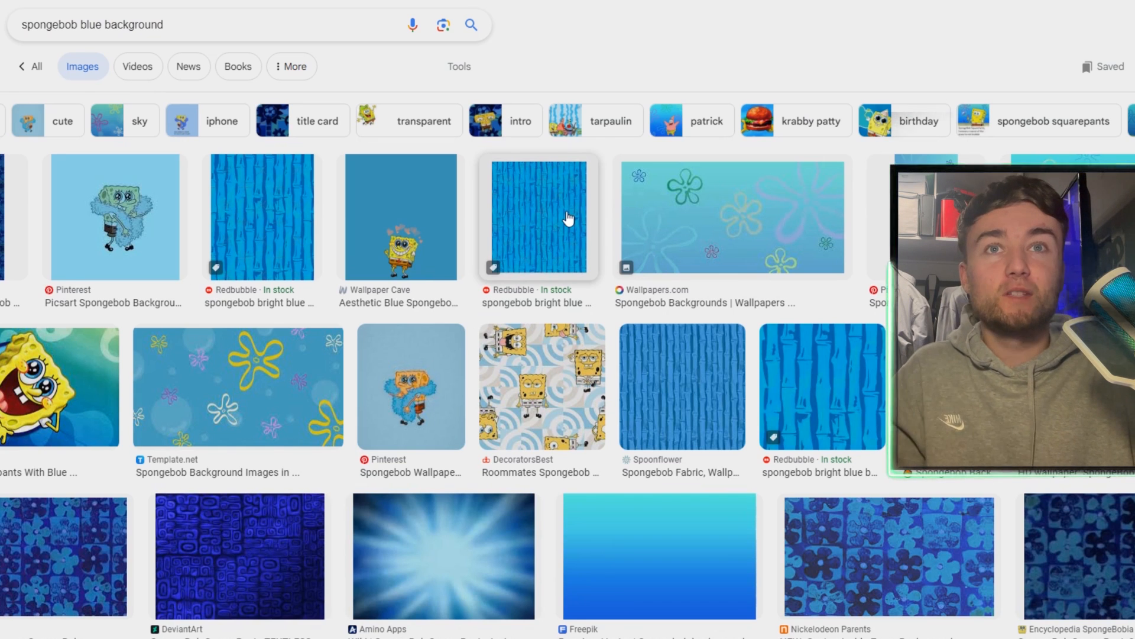
Save the Redbubble blue bamboo wallpaper image from the spongebob blue background image results
click(567, 221)
right_click(911, 235)
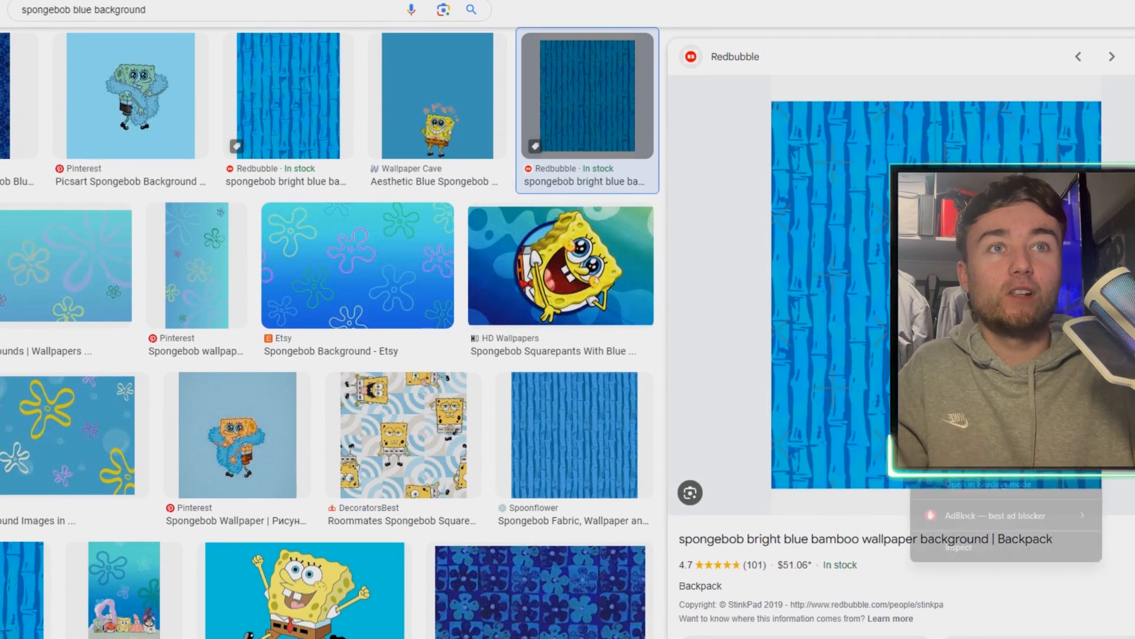
click(961, 387)
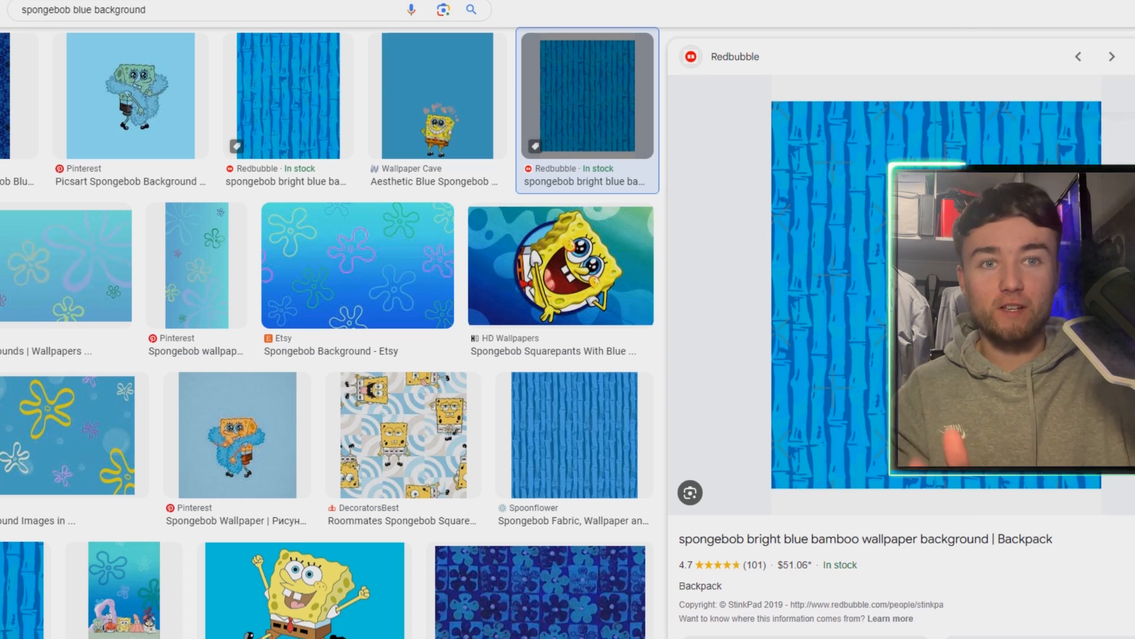
click(847, 373)
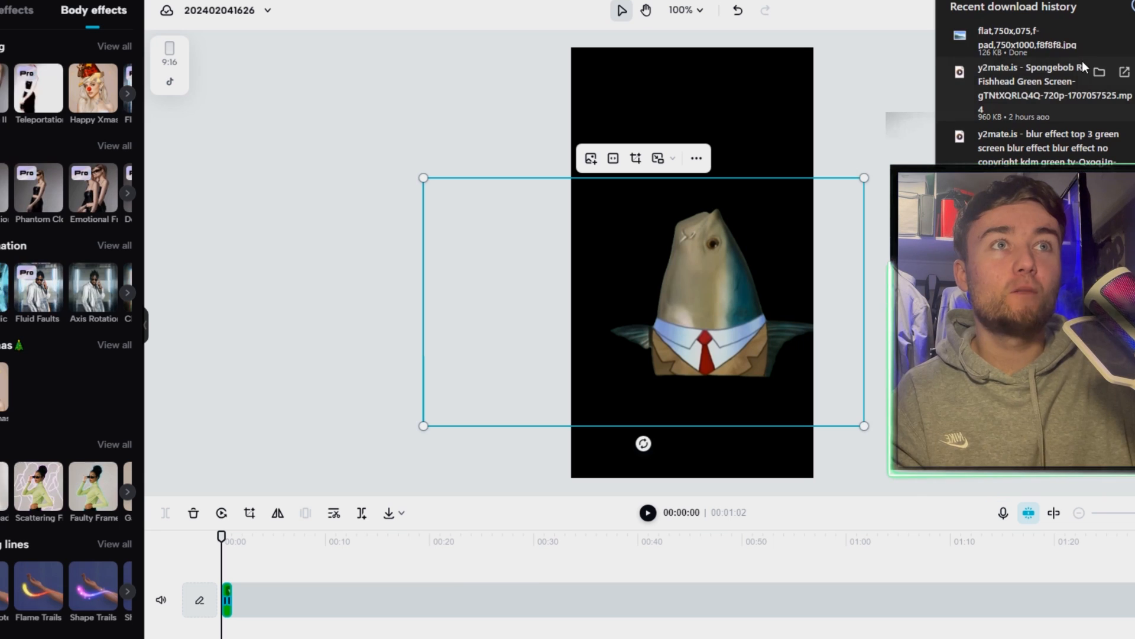
Add the downloaded bamboo image as a full-frame background behind the fish and move the fish lower in the frame
drag(1084, 67, 665, 231)
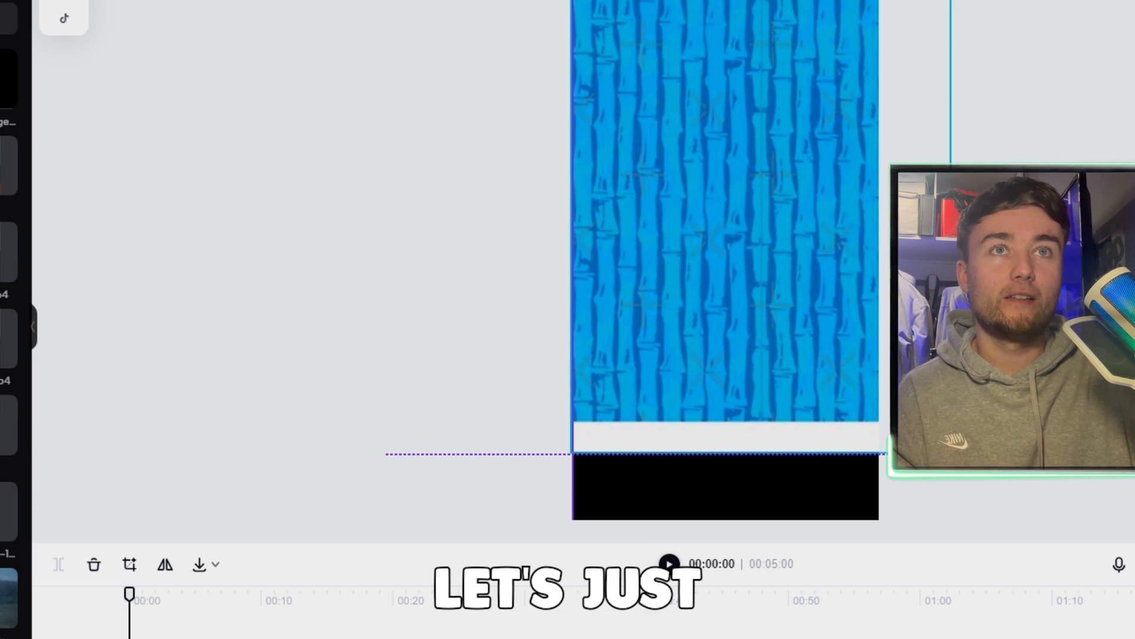
drag(951, 0, 931, 1)
drag(571, 456, 523, 576)
drag(755, 320, 793, 337)
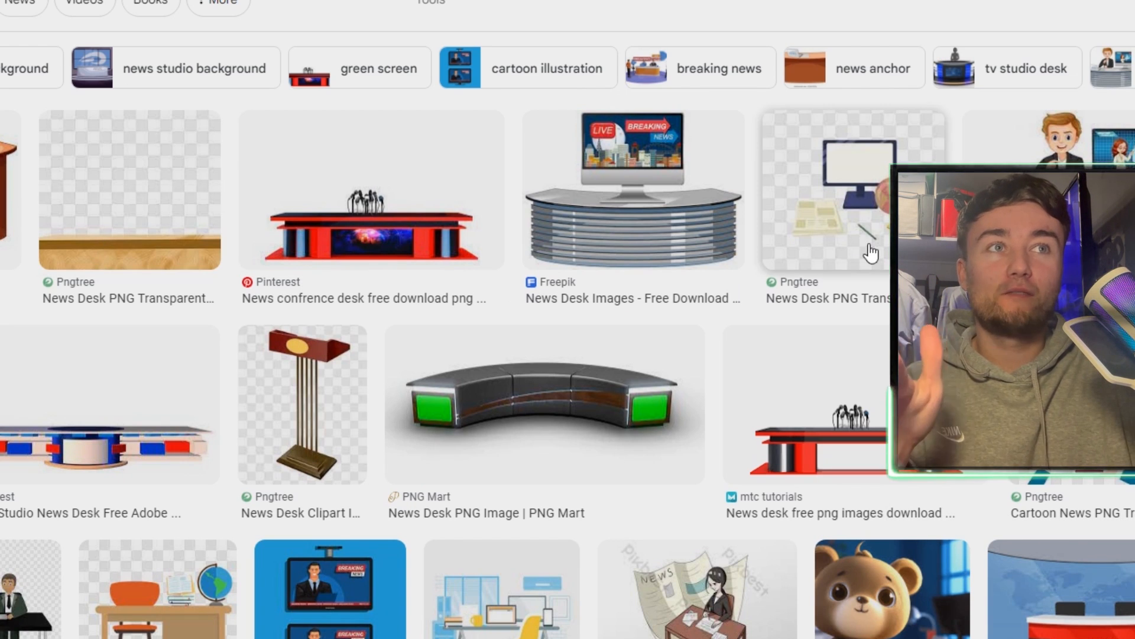
Find an empty news studio desk vector in the image results and download the free version from Vecteezy
scroll(635, 325, down, 1)
scroll(621, 340, up, 1)
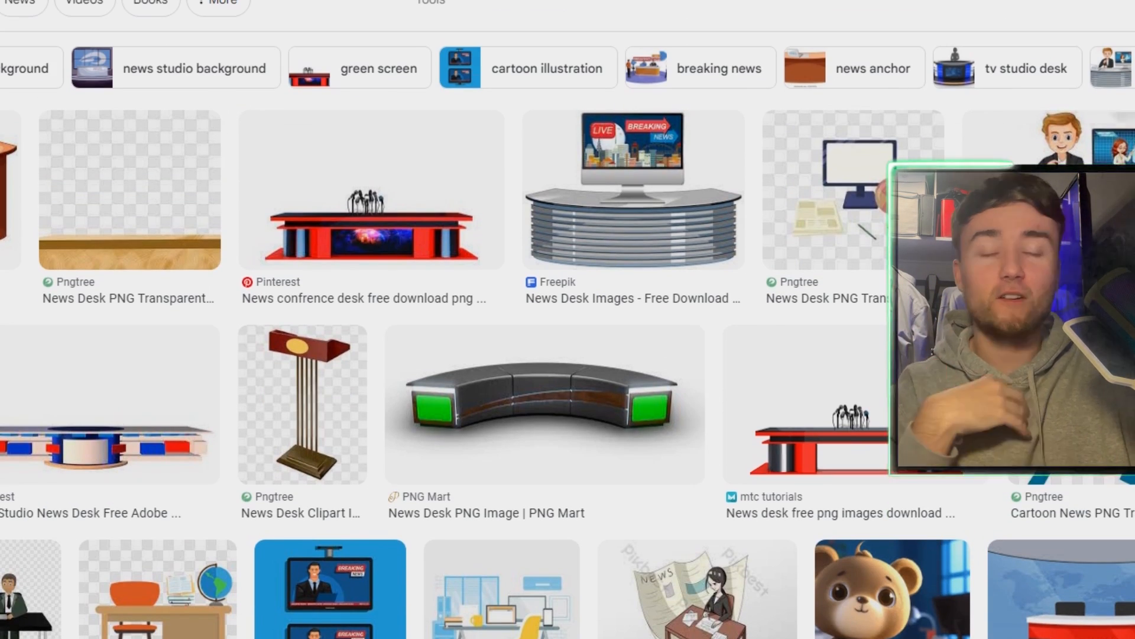
scroll(528, 422, down, 3)
scroll(567, 320, up, 3)
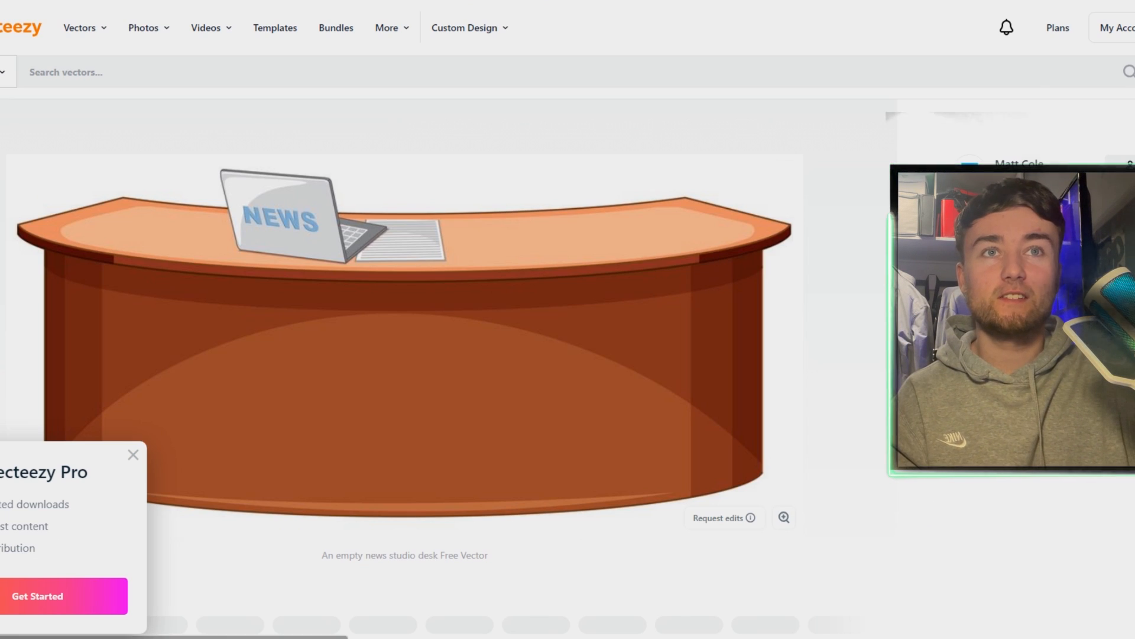
click(1046, 220)
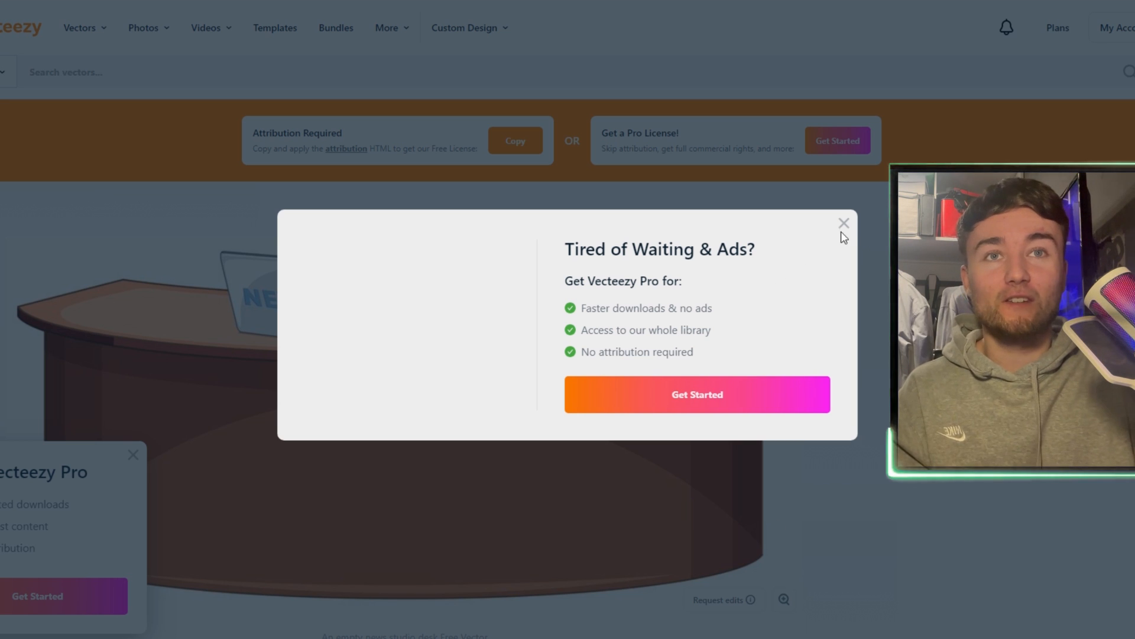
click(844, 224)
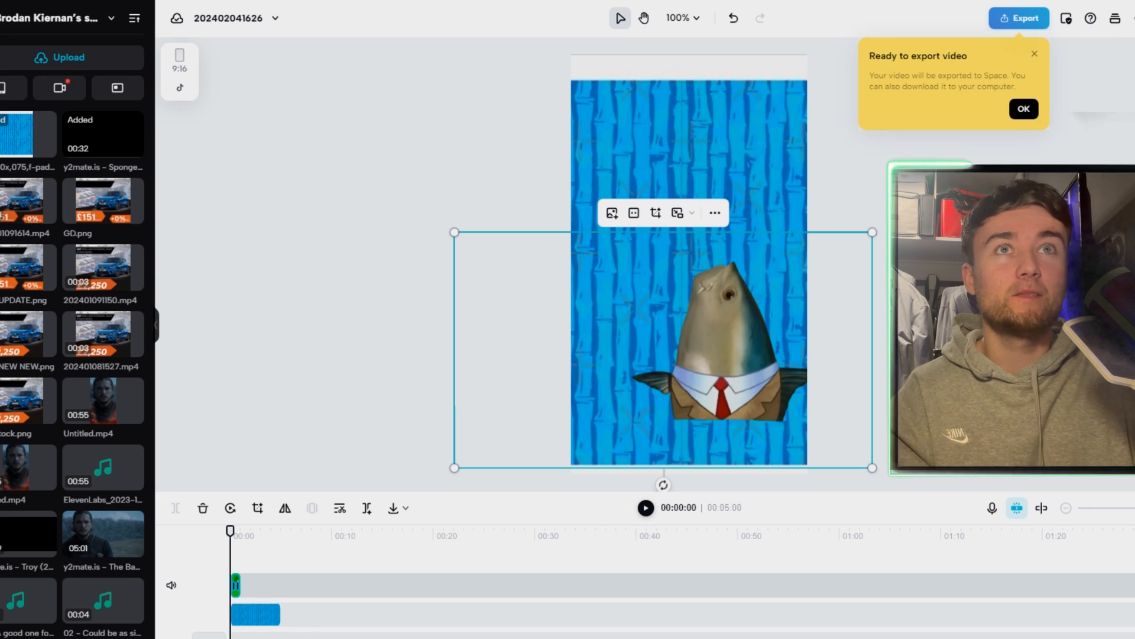
Extract the downloaded vecteezy_an-empty-news-studio-desk-illustration_519377 archive and import the desk image into the video project
click(1119, 1)
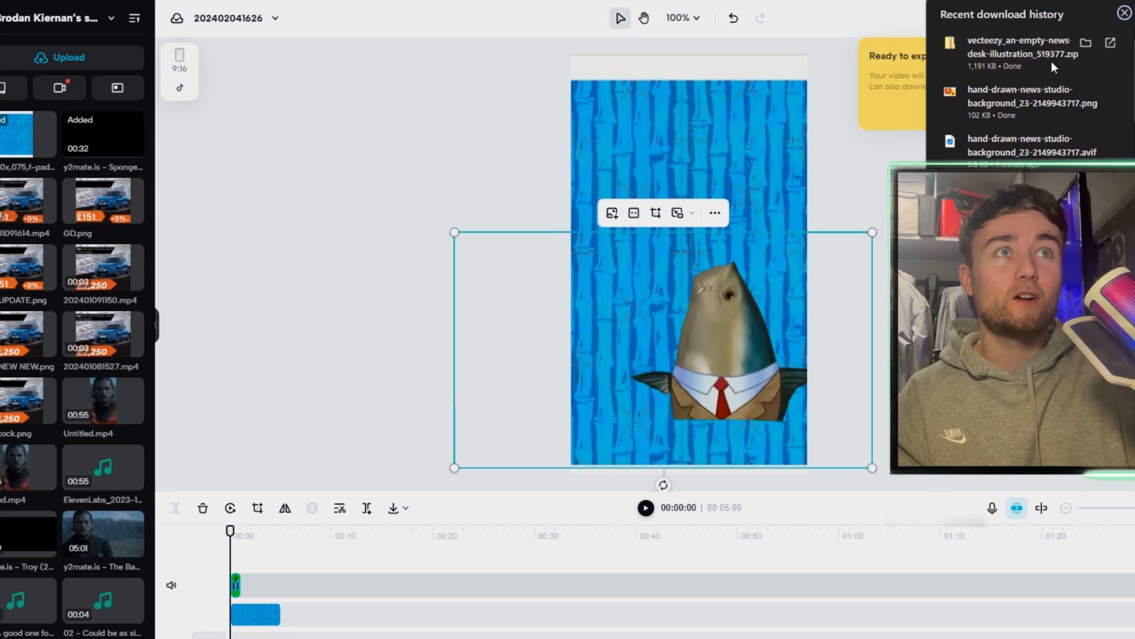
click(1089, 43)
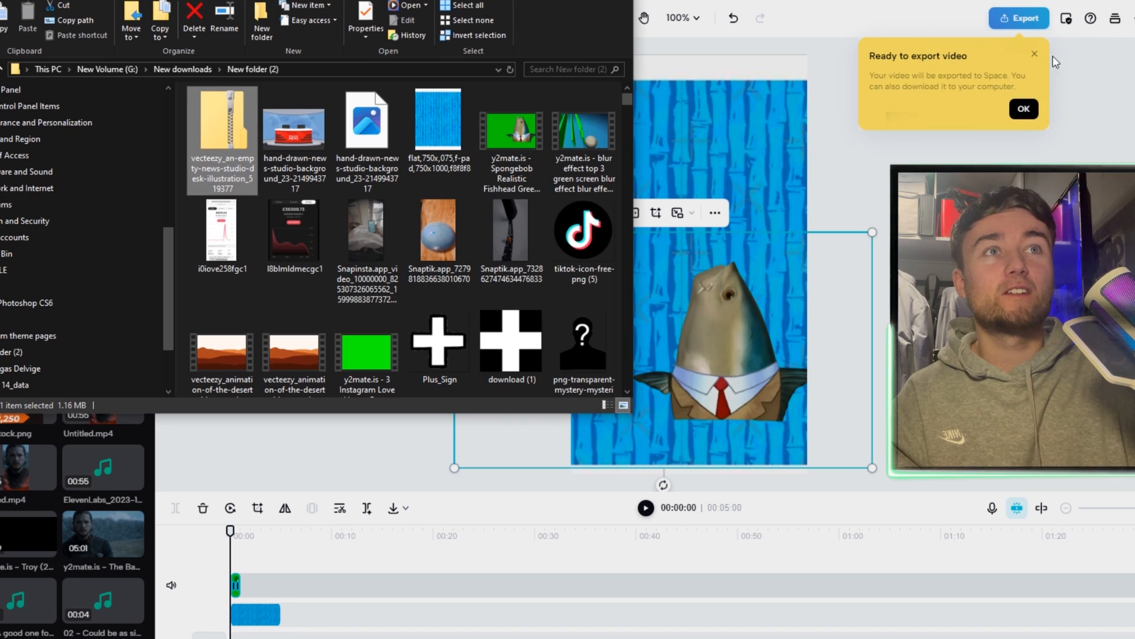
right_click(210, 144)
click(65, 188)
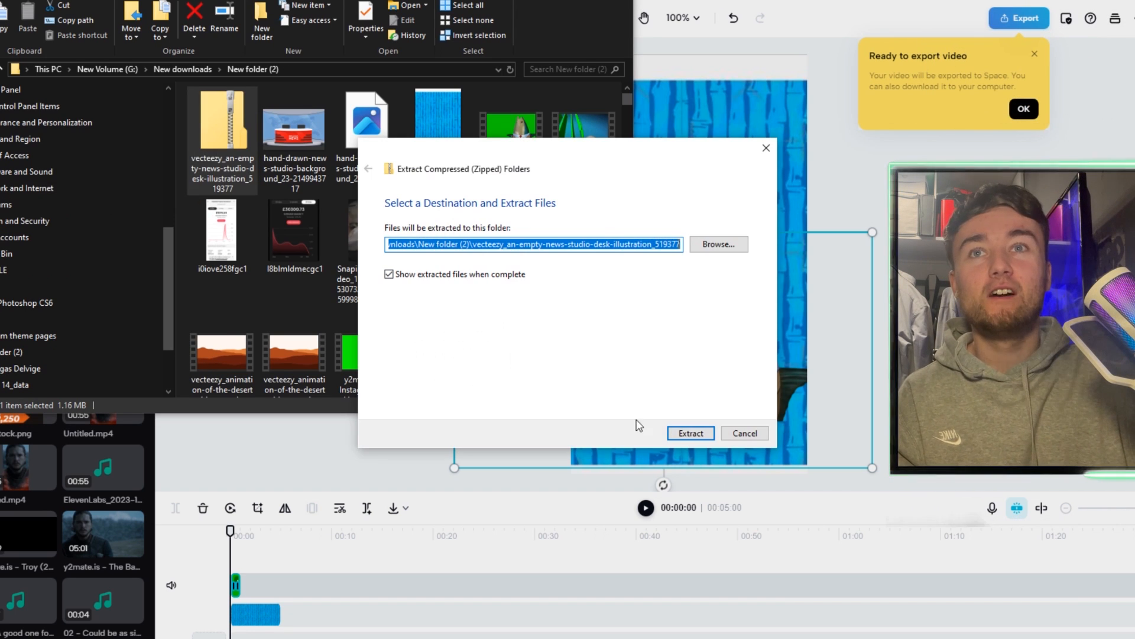
click(684, 430)
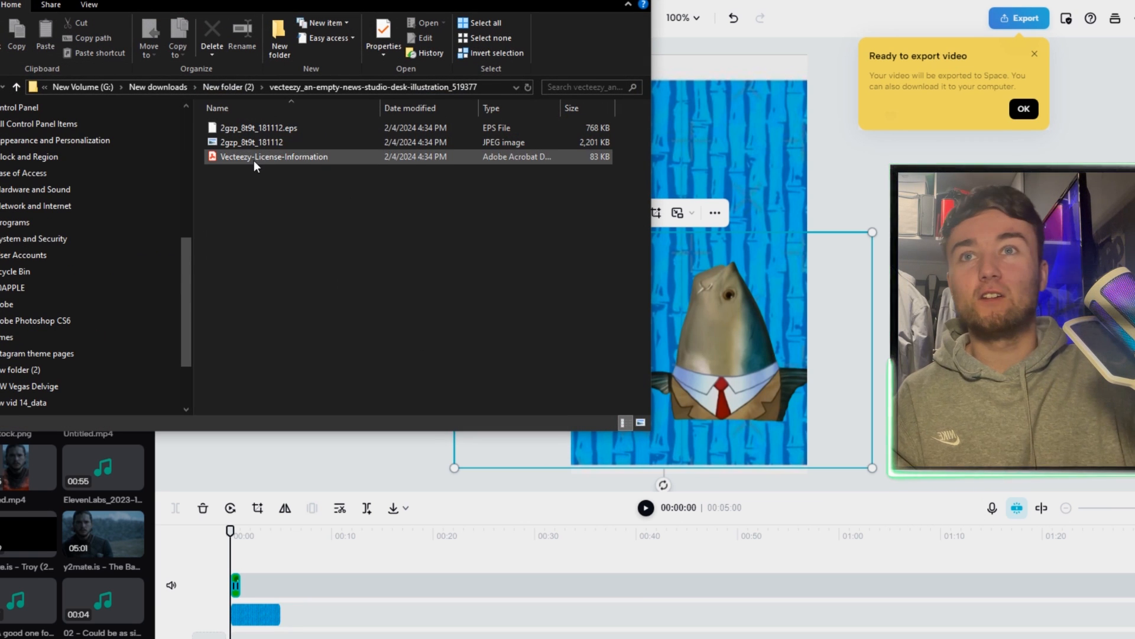
drag(211, 142, 771, 243)
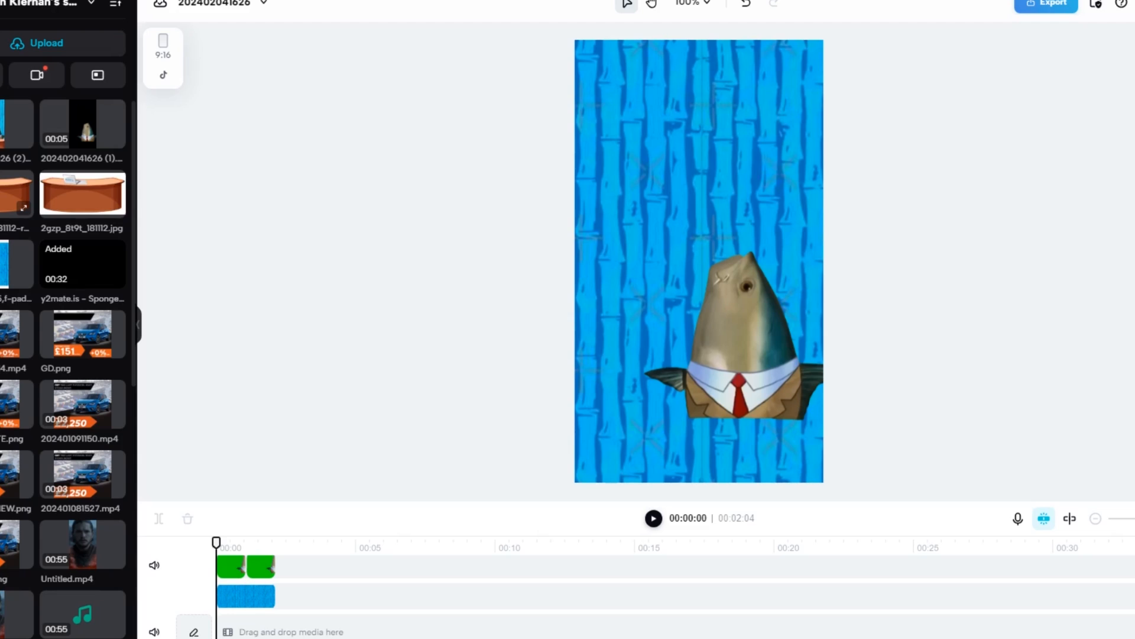
Add the background-free news desk on a track above the fish and scale it across the frame's lower edge, covering the fish's lower body
drag(82, 193, 703, 301)
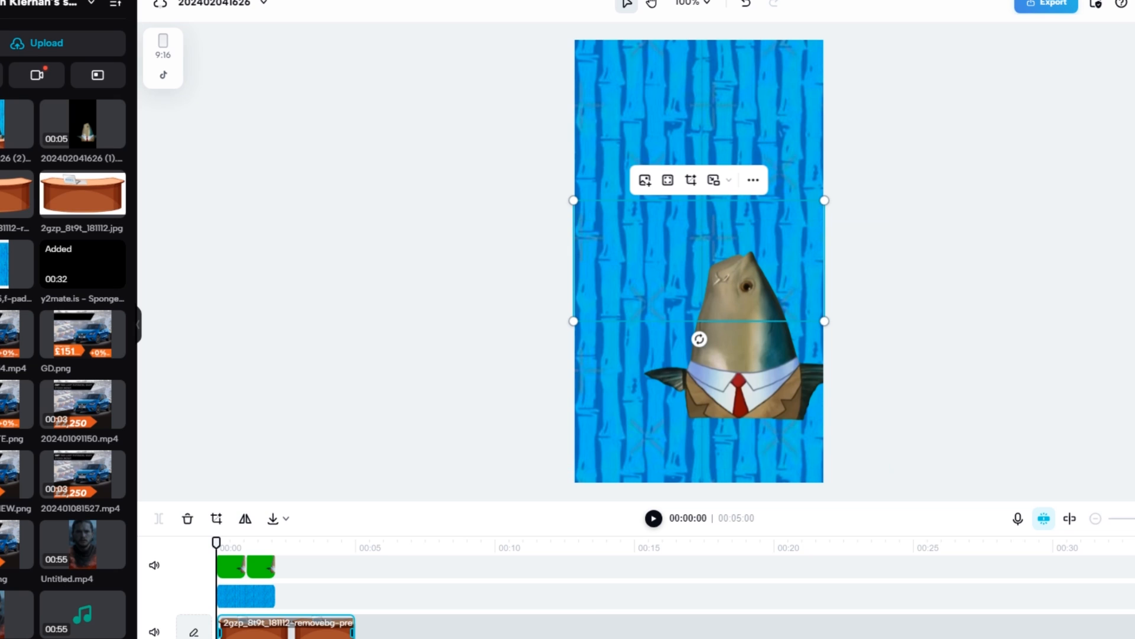
drag(249, 624, 255, 591)
drag(806, 233, 791, 440)
drag(829, 391, 861, 375)
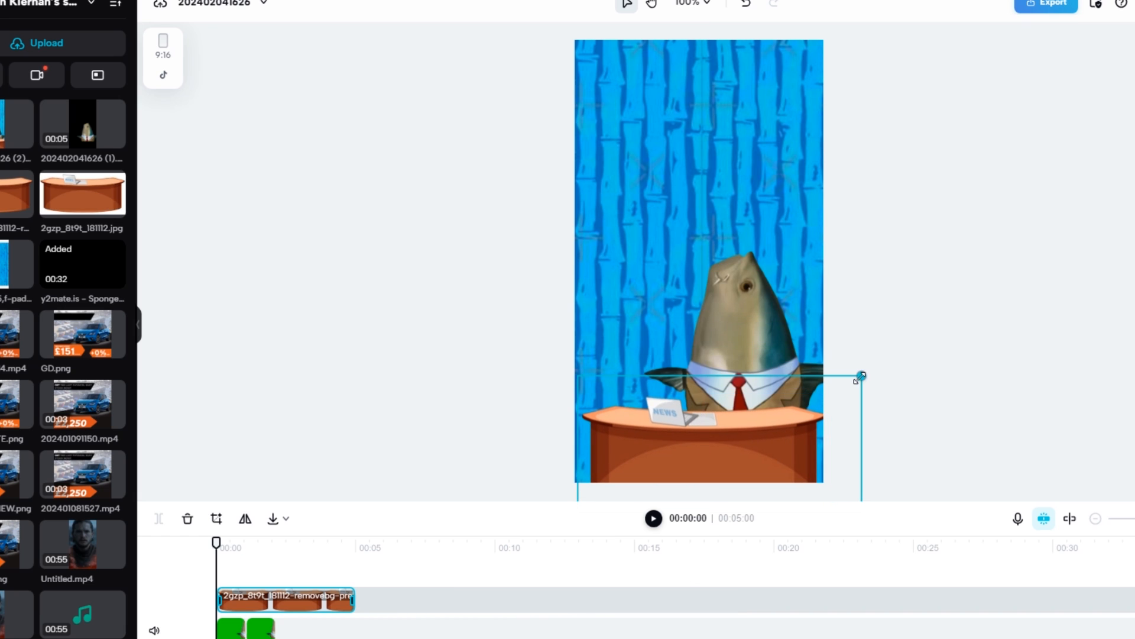
drag(576, 375, 555, 367)
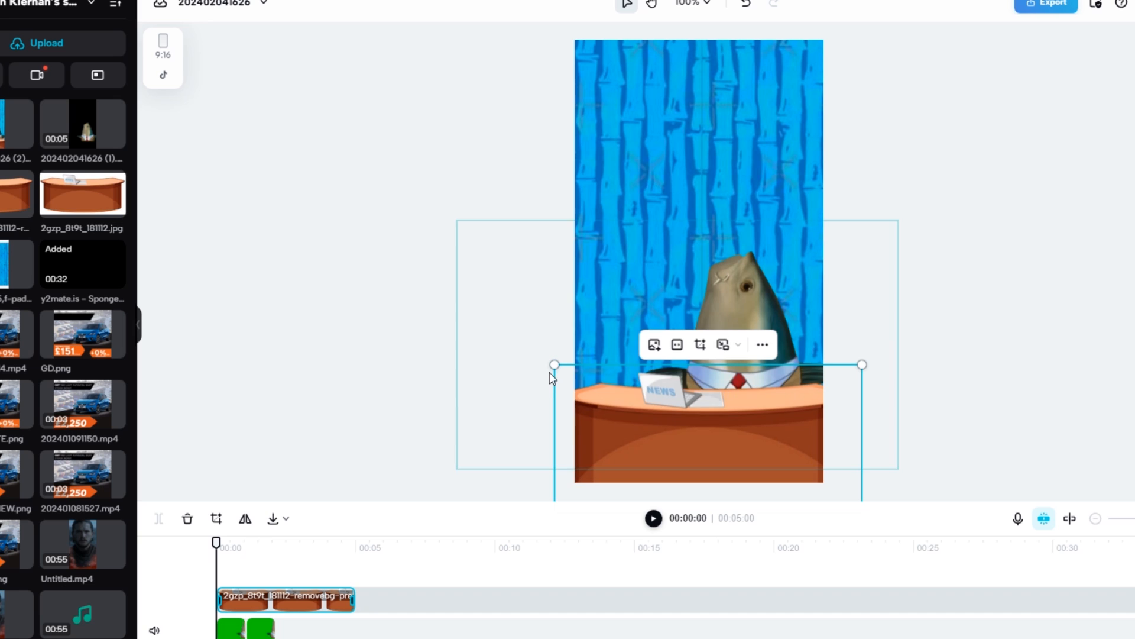
drag(715, 447, 718, 457)
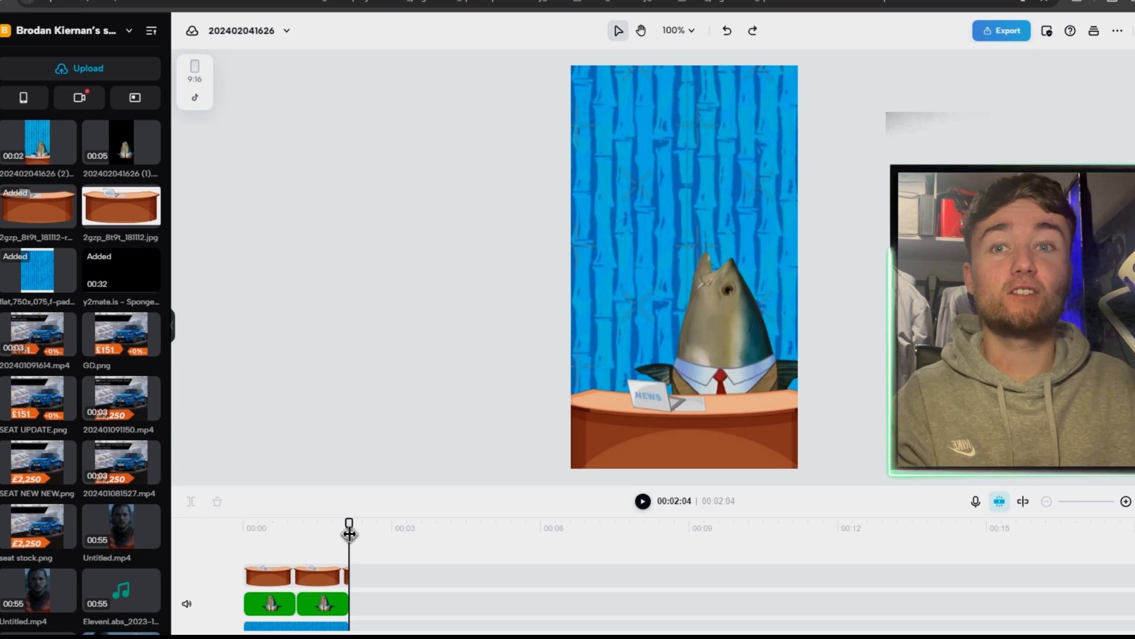
Try extending the animation by pasting a copy of the second fish clip at 00:02:04, and remove the copy
drag(244, 557, 268, 552)
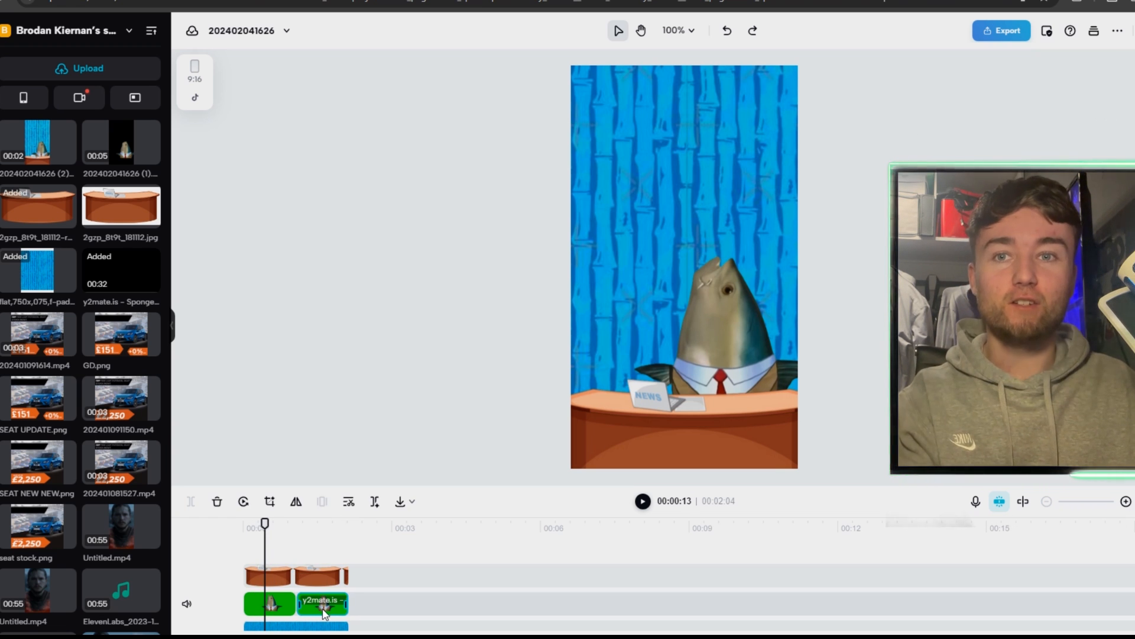
drag(306, 531, 307, 532)
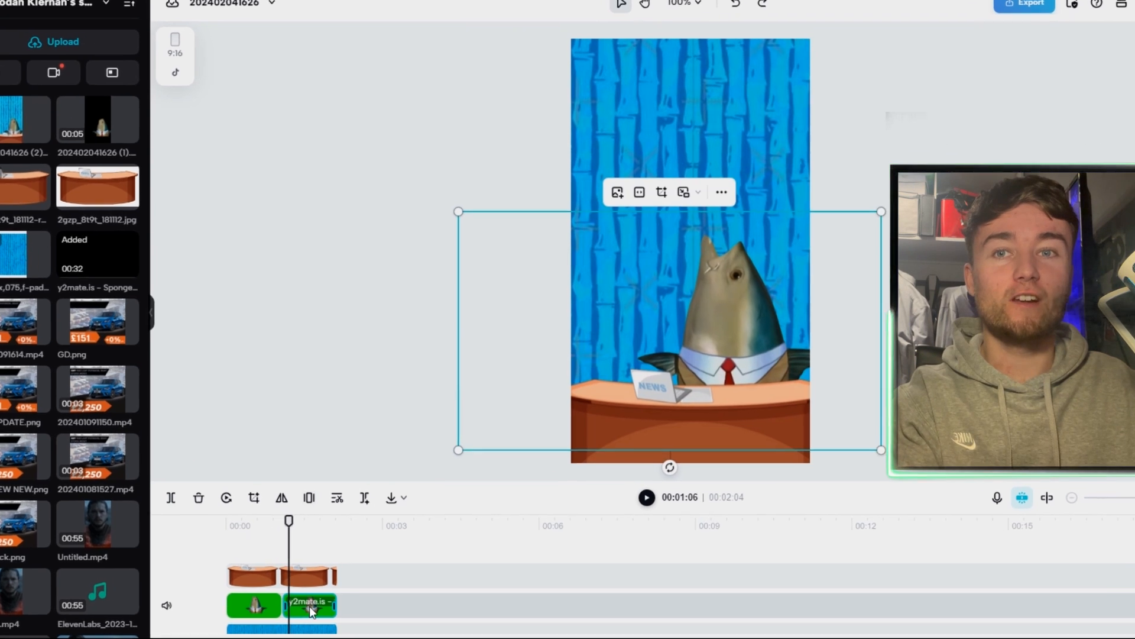
click(354, 553)
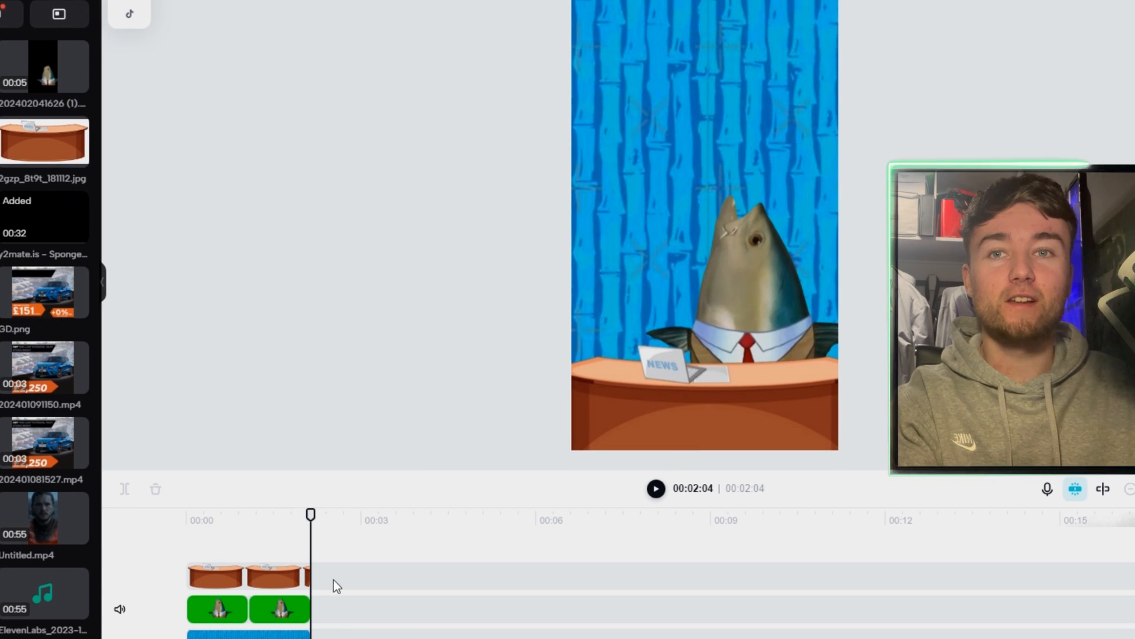
key(ctrl+v)
mouse_move(315, 515)
mouse_down()
mouse_move(296, 524)
mouse_move(319, 515)
mouse_up()
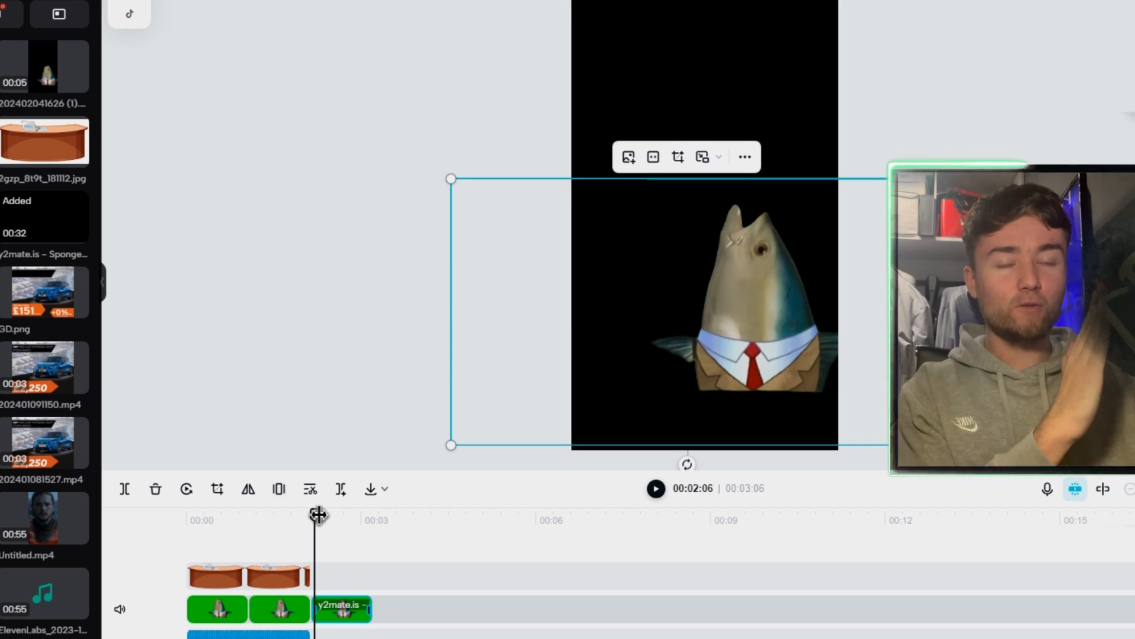
key(Delete)
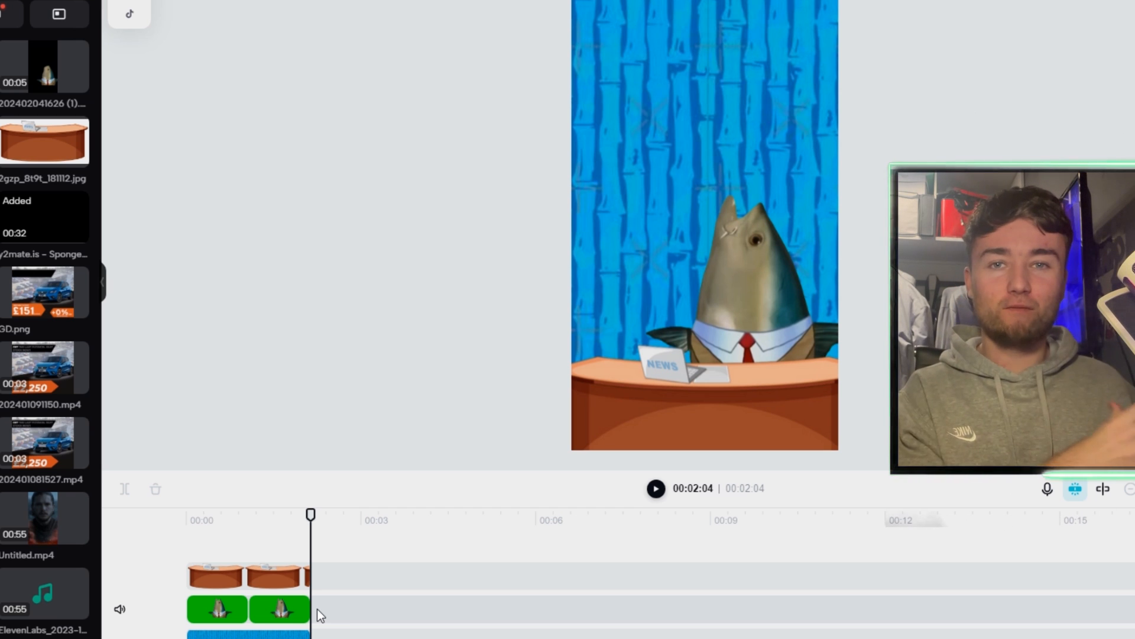
drag(320, 527, 208, 556)
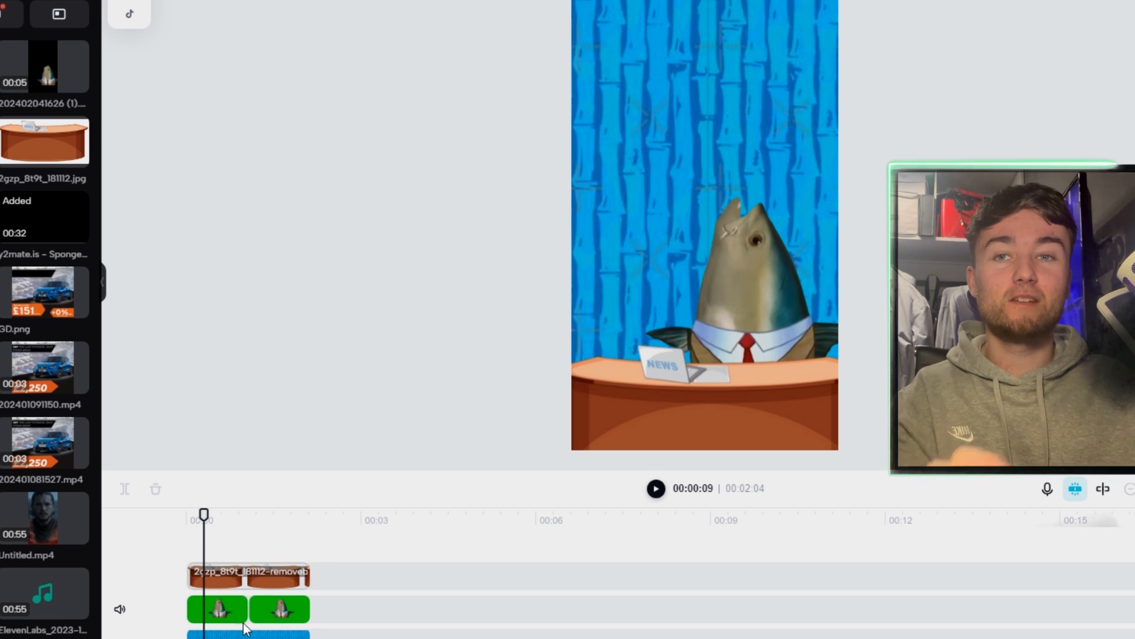
click(228, 616)
click(272, 520)
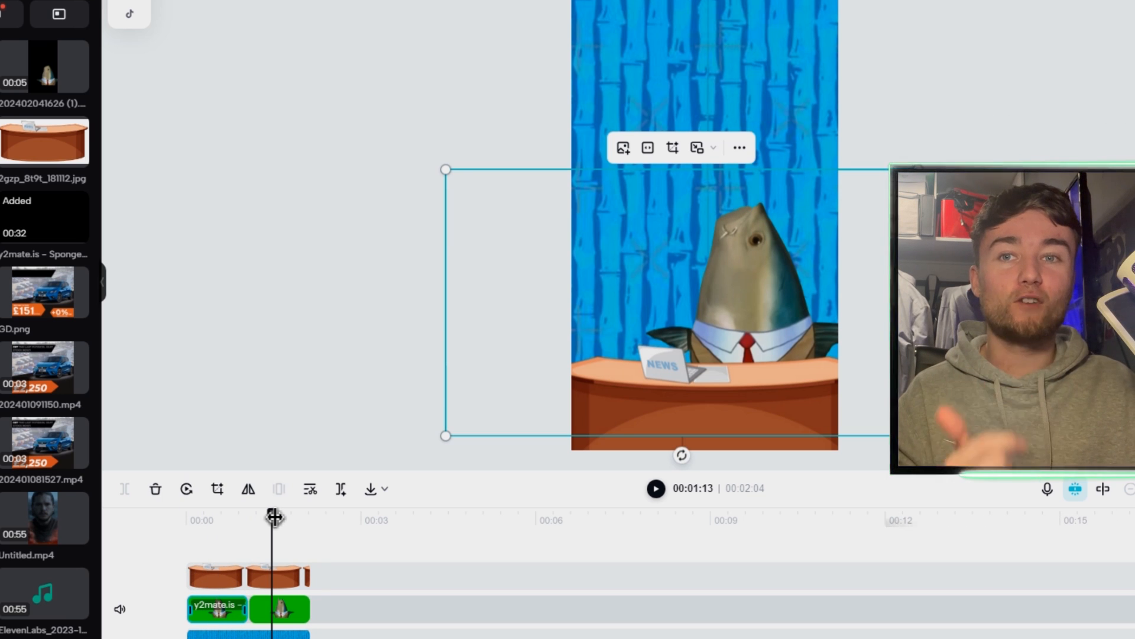
click(285, 600)
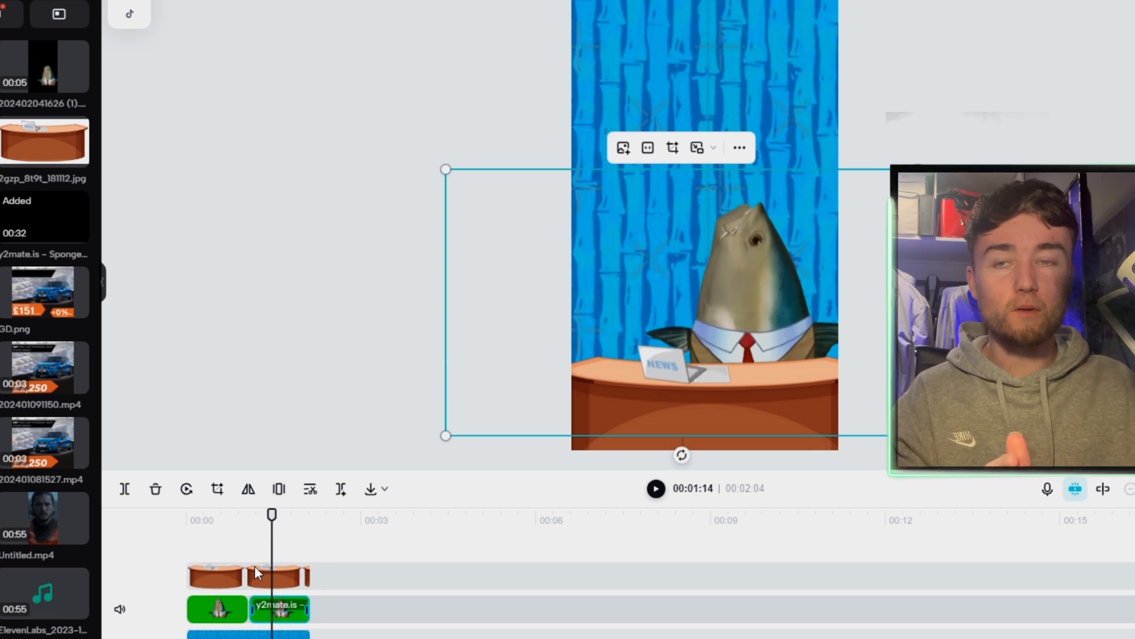
click(263, 570)
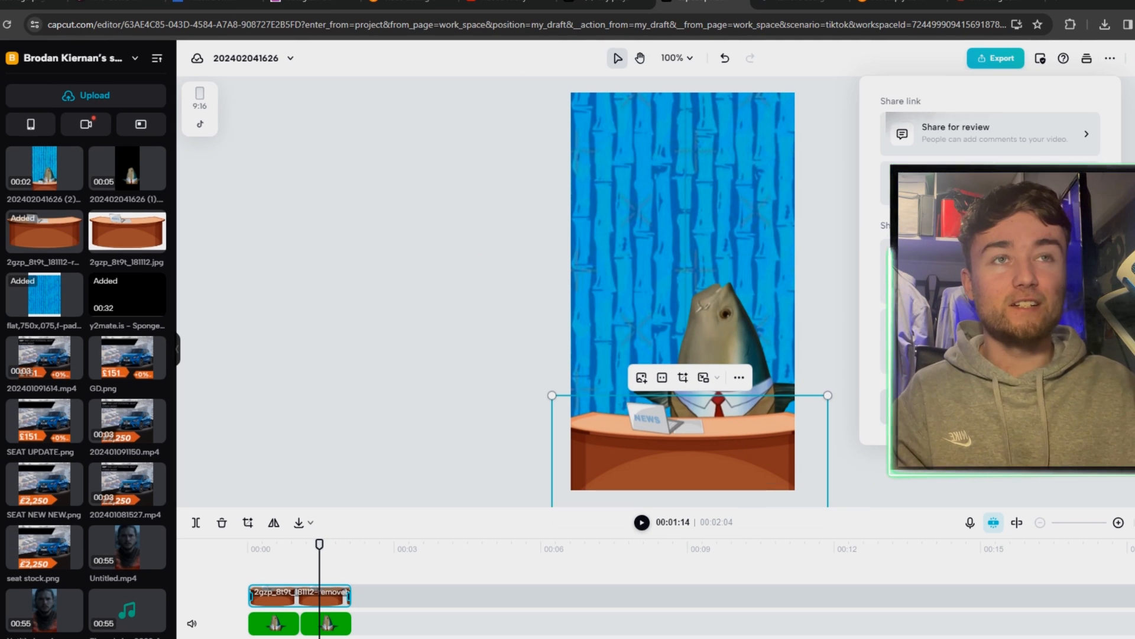
click(999, 467)
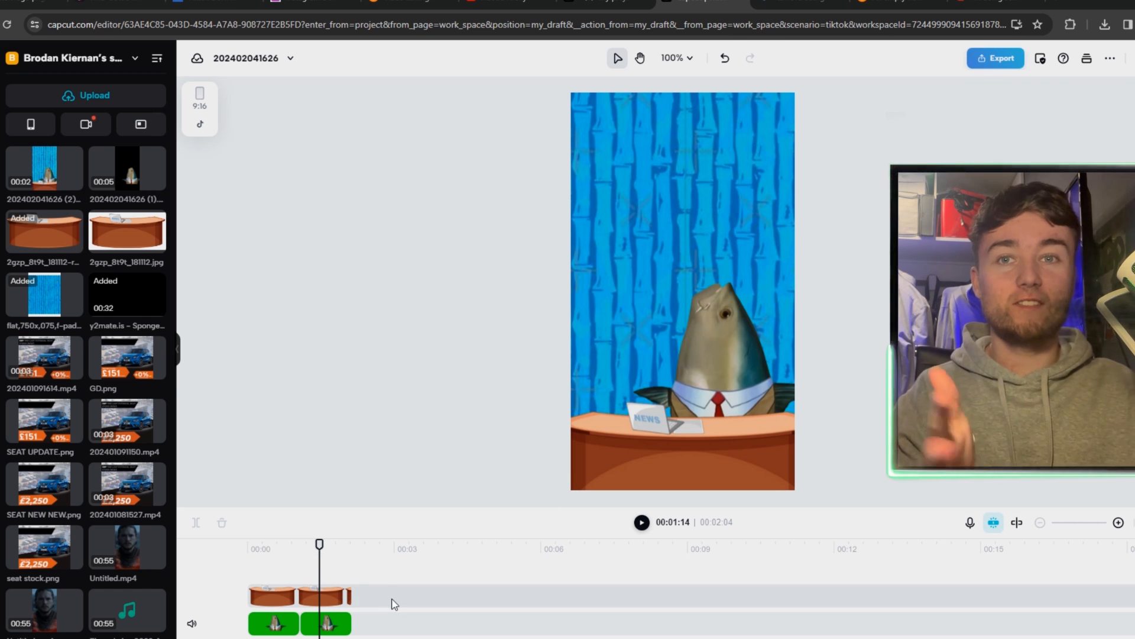
drag(44, 165, 379, 618)
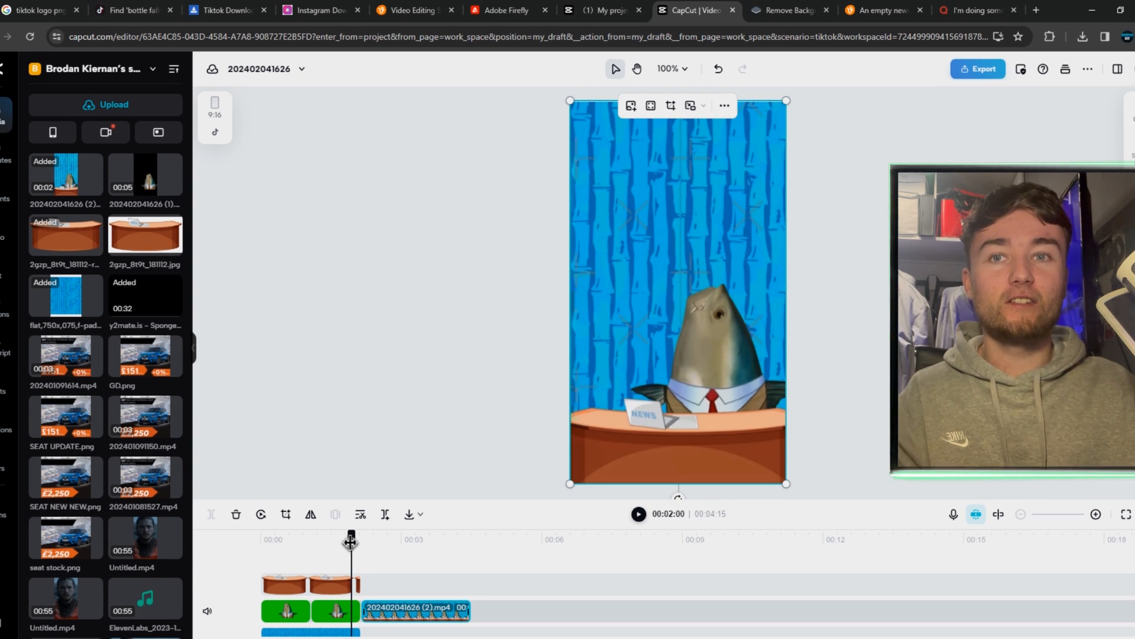
Check that the fish and desk in the added clip line up by viewing the animation at 00:03:03
drag(350, 542, 411, 542)
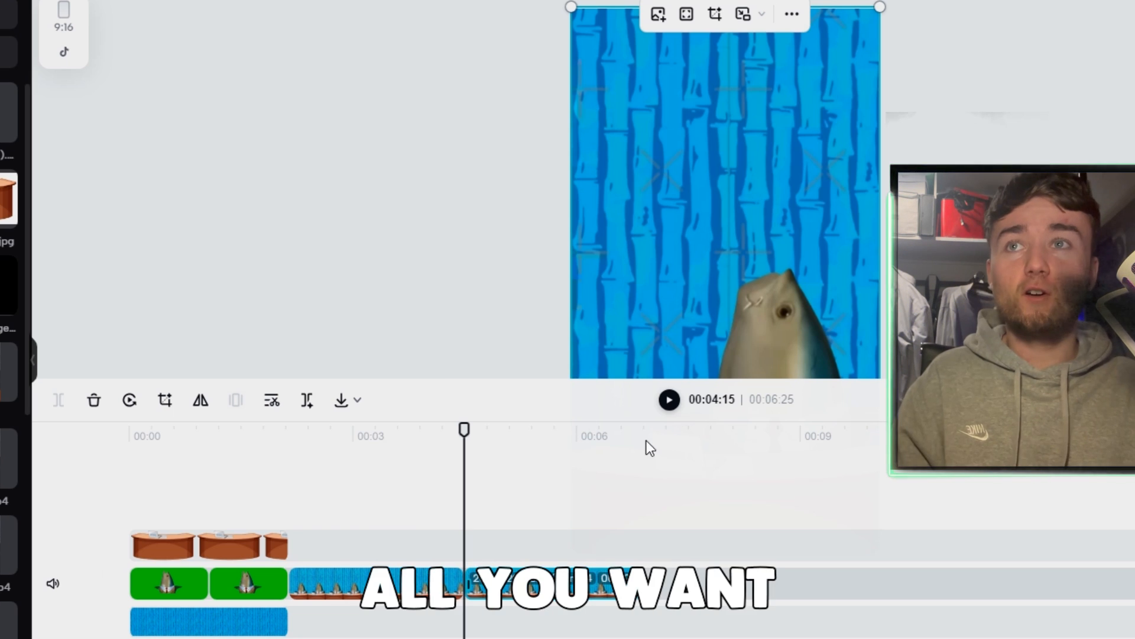
drag(621, 409, 635, 509)
drag(666, 591, 662, 592)
drag(888, 612, 867, 589)
drag(5, 121, 995, 601)
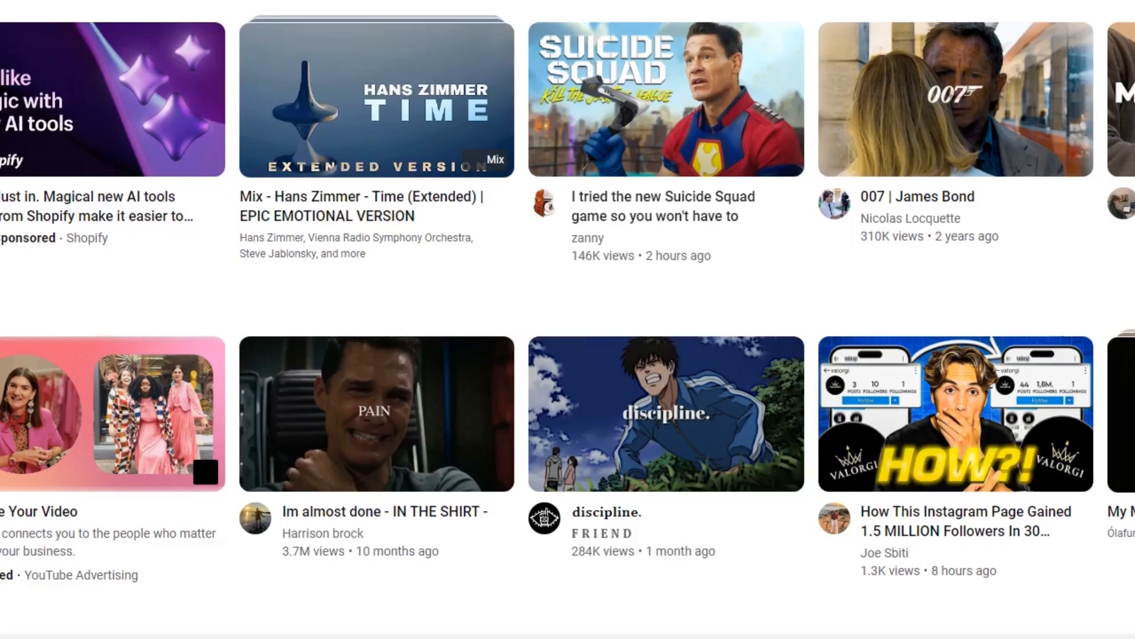
Search YouTube for "spongebob fish", open "SpongeBob: Battle for Bikini Bottom: All Dialogue | Fish Announcer" and skip its advert
text(spongebob fish)
key(Return)
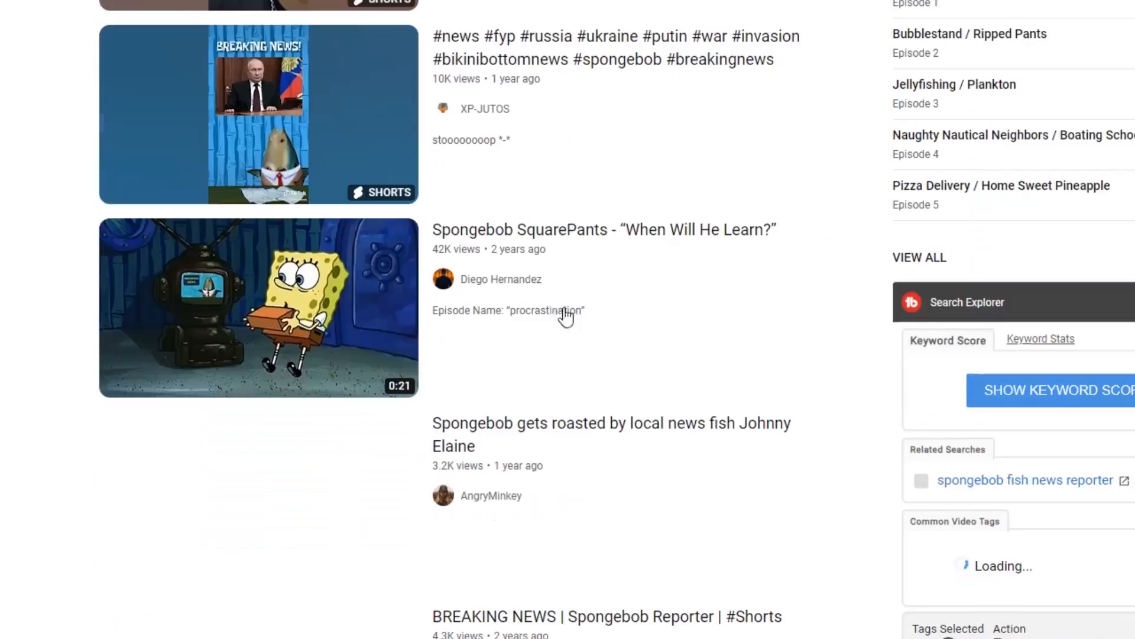
scroll(768, 197, down, 8)
scroll(768, 197, down, 3)
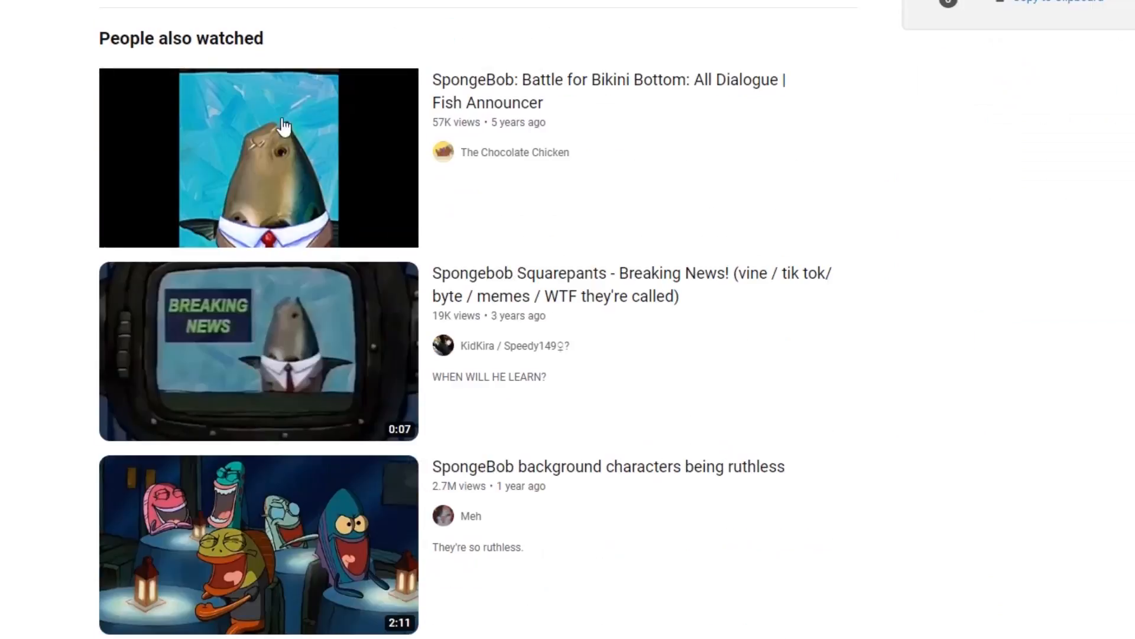
click(315, 142)
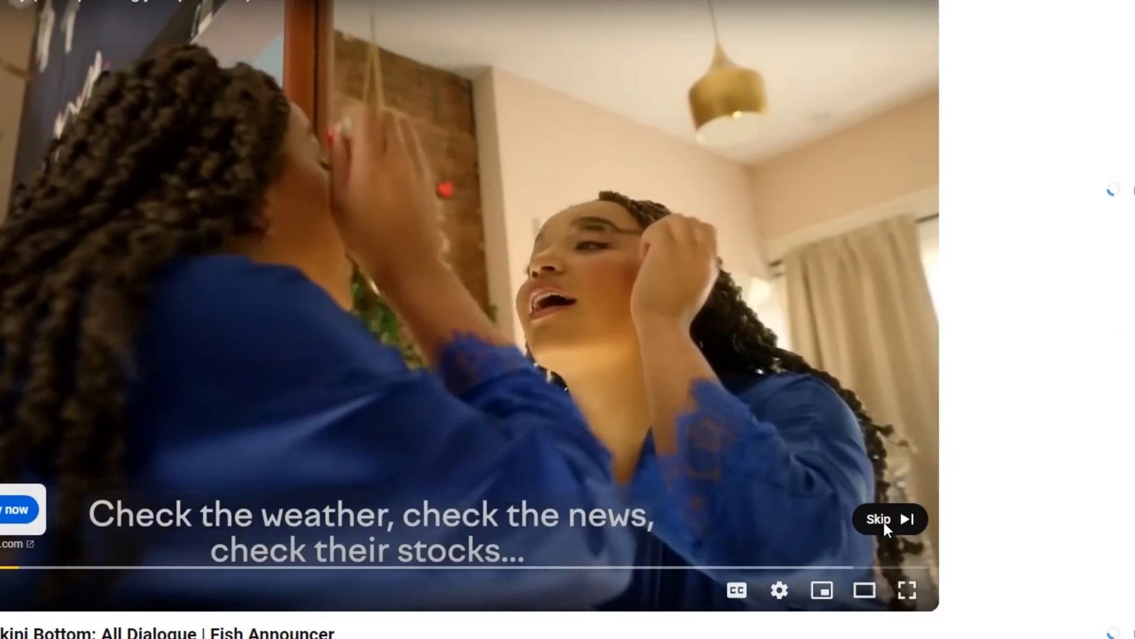
click(884, 523)
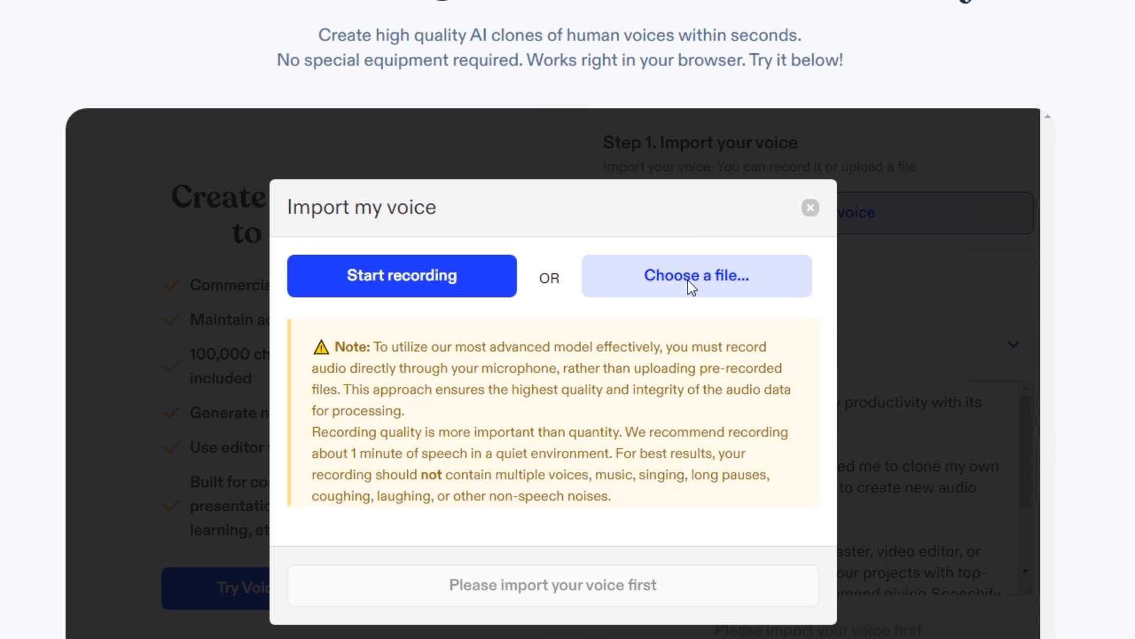
Get the Fish Announcer dialogue as an audio file and load it as the voice sample in Speechify's voice cloning
click(688, 279)
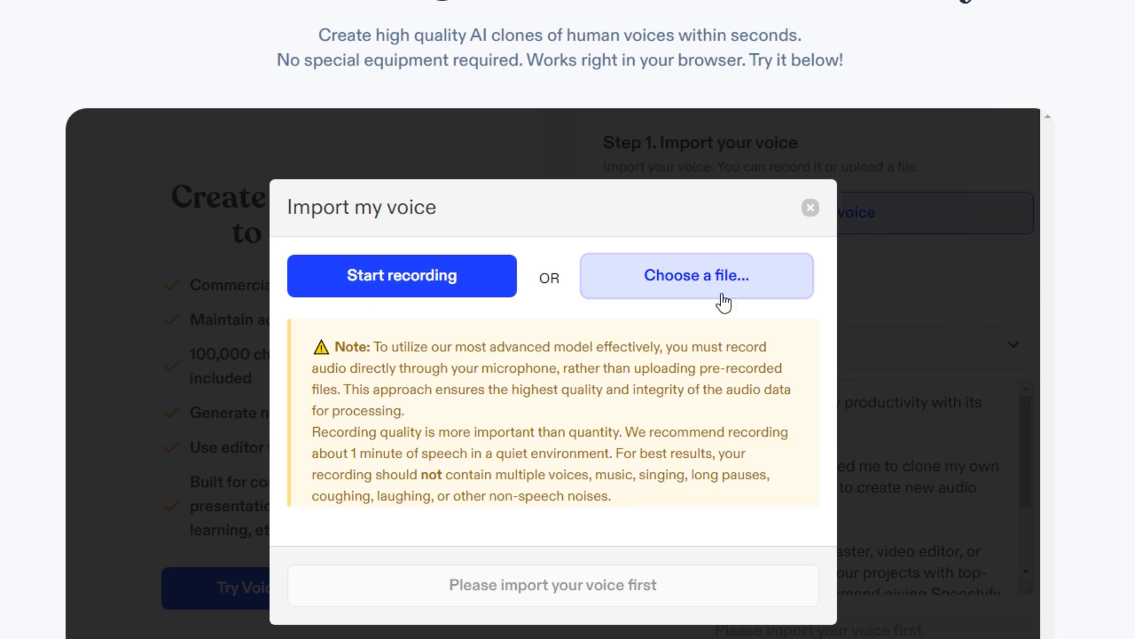
click(720, 289)
scroll(1083, 121, down, 1)
double_click(1126, 287)
click(302, 303)
click(302, 300)
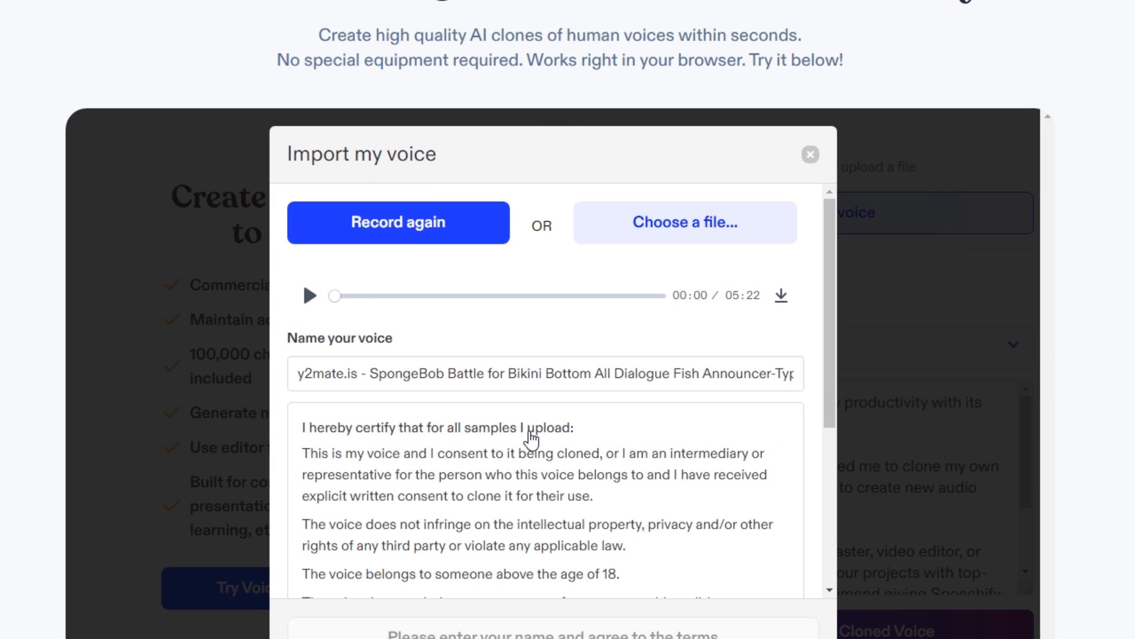
Accept the voice sample's terms, request the cloned voice and sign up to Speechify with a Google account
scroll(534, 439, down, 5)
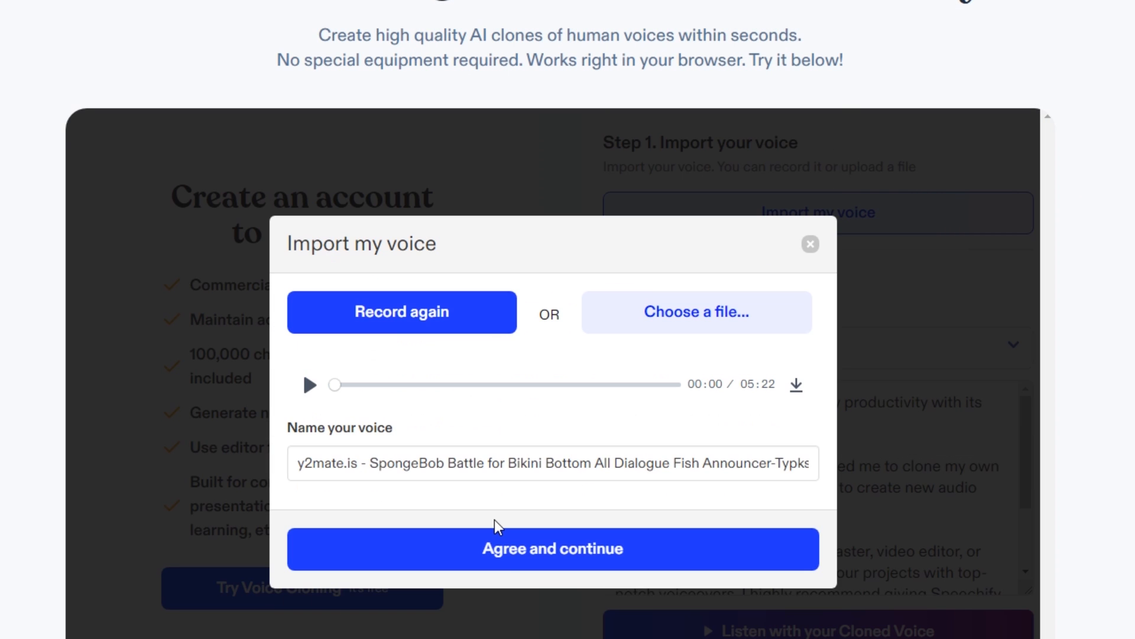
click(502, 547)
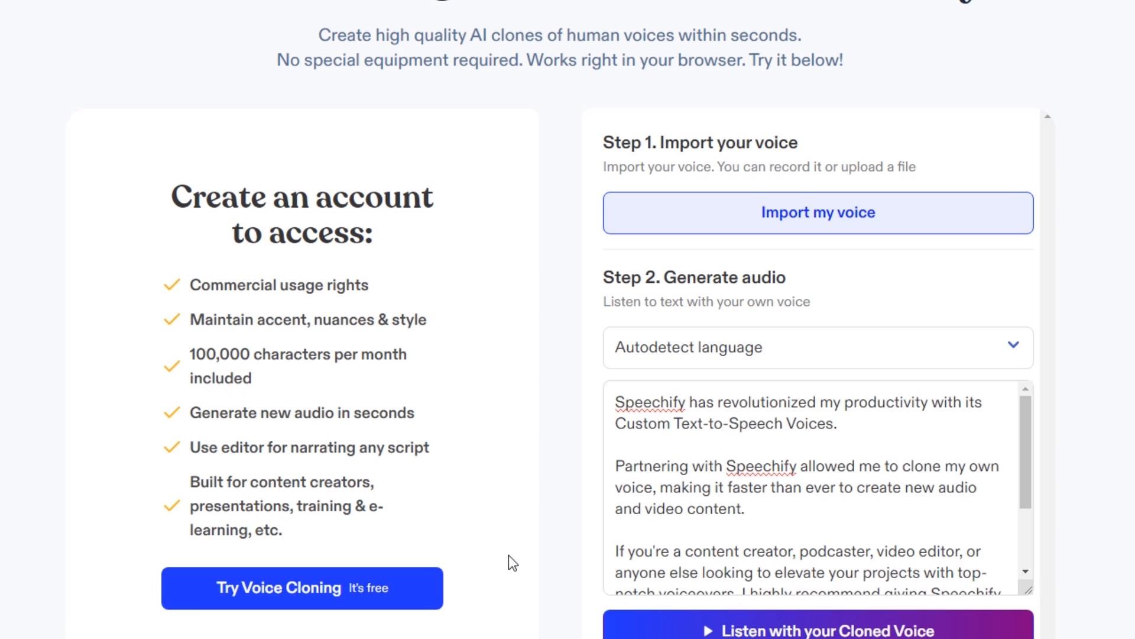
click(797, 632)
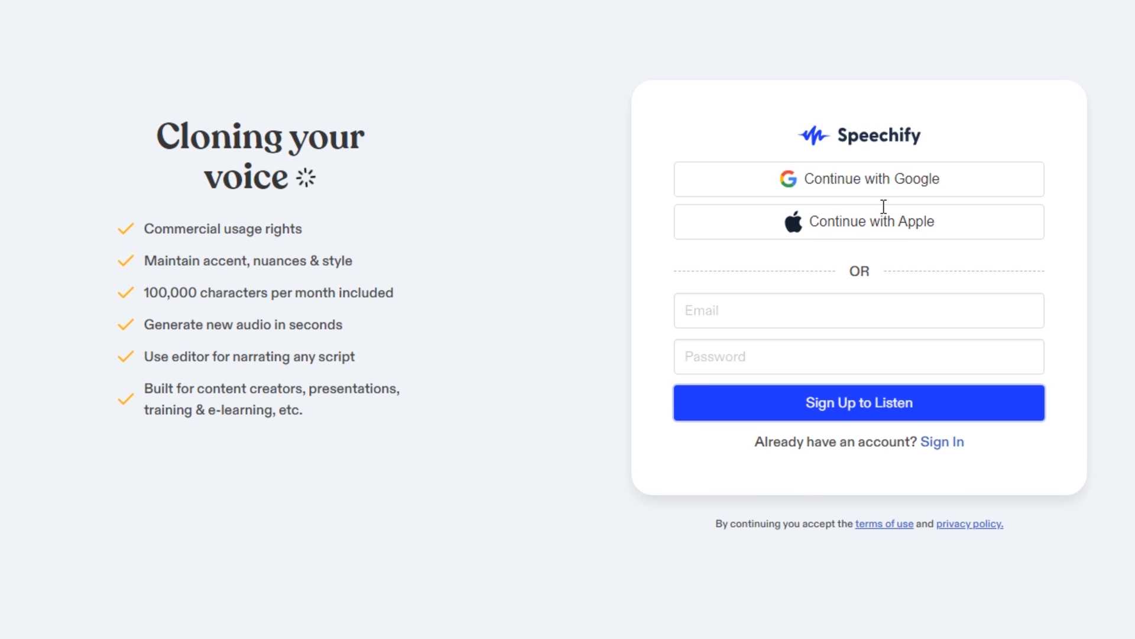
click(875, 179)
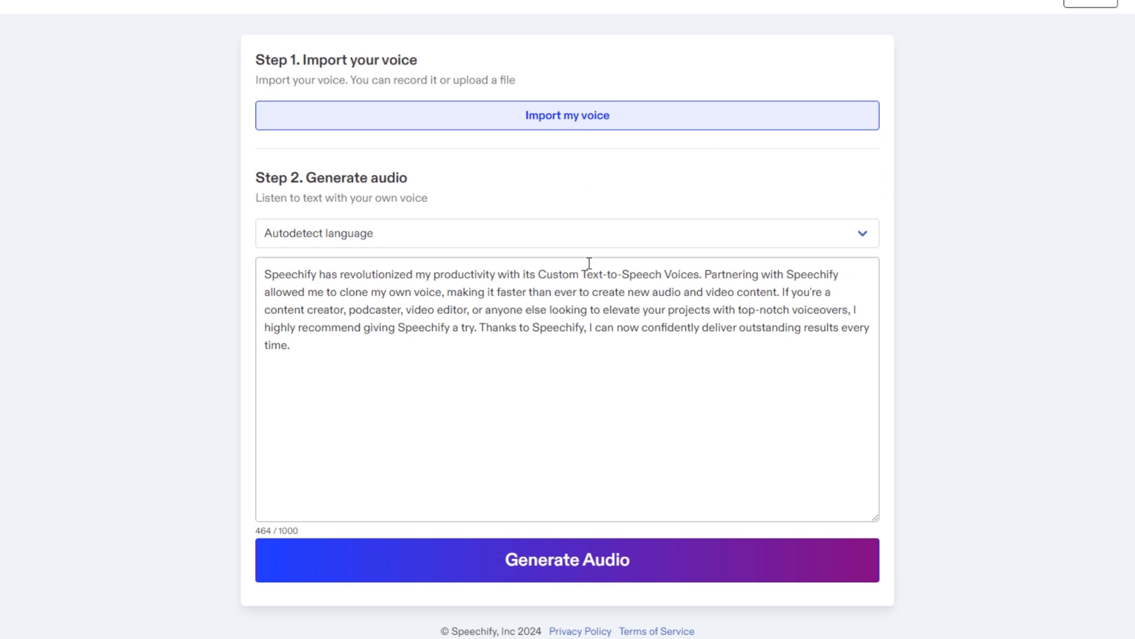
Play back the imported Fish Announcer sample briefly, close the import form and try to generate audio from the default text
click(607, 116)
click(360, 116)
click(360, 116)
click(775, 12)
click(578, 568)
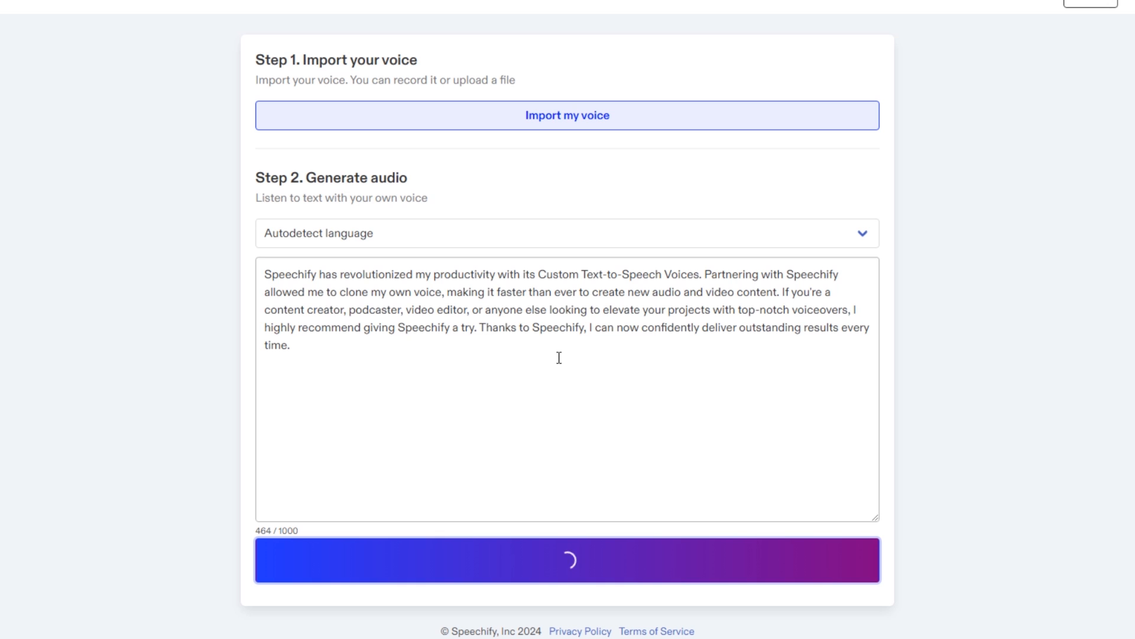
Reopen the voice import, move the sample's playback to 02:16, and dismiss the file-size notice and the import form
click(635, 124)
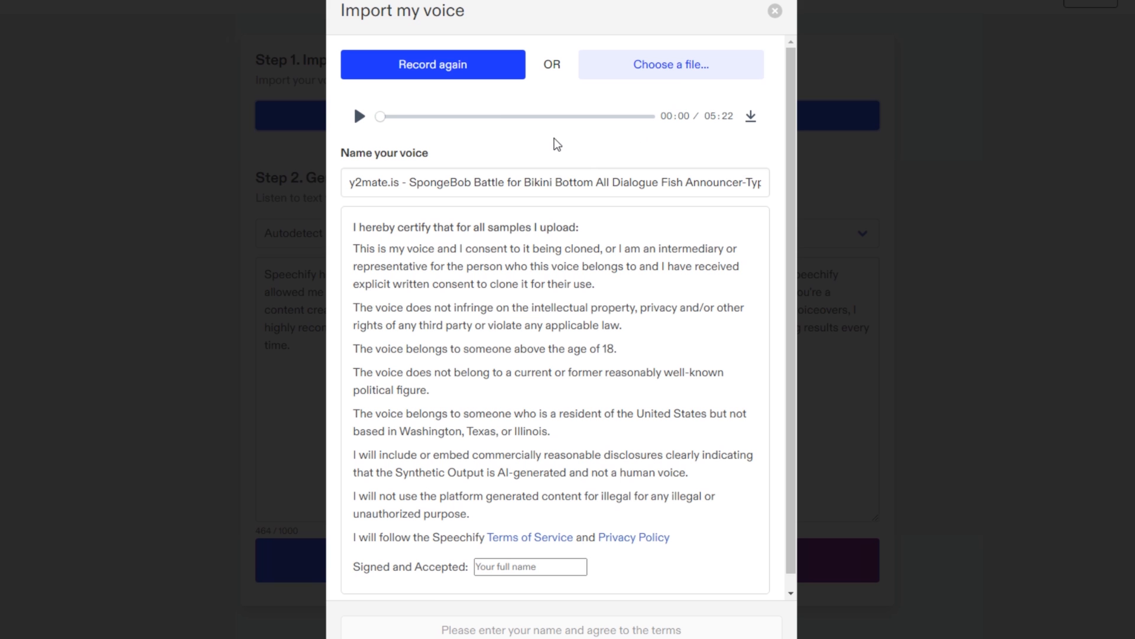
click(495, 116)
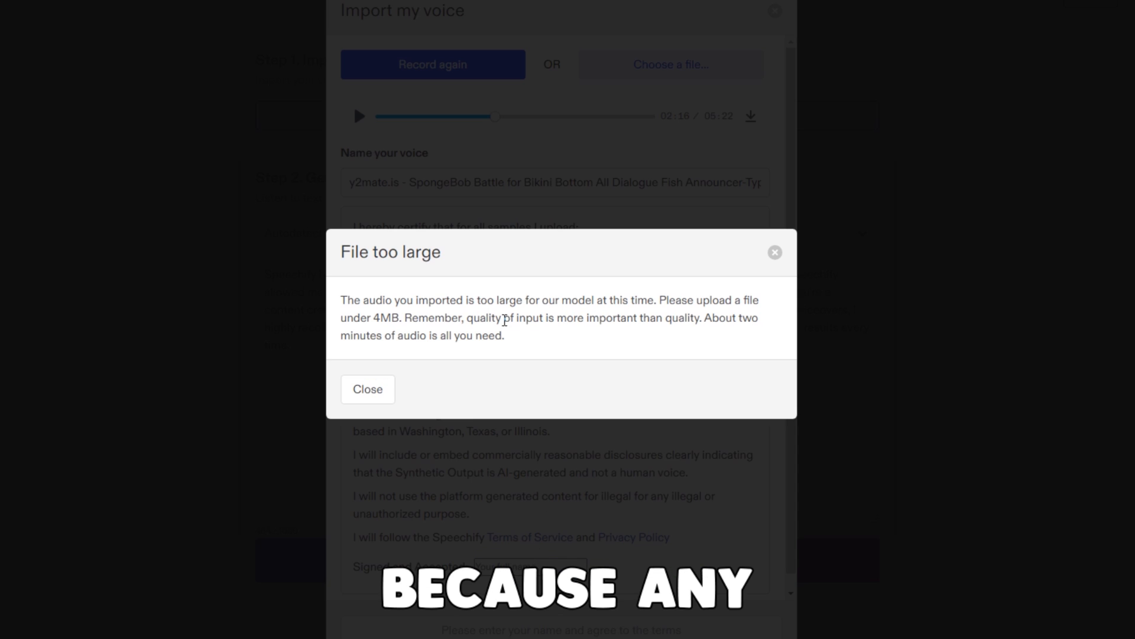
click(384, 395)
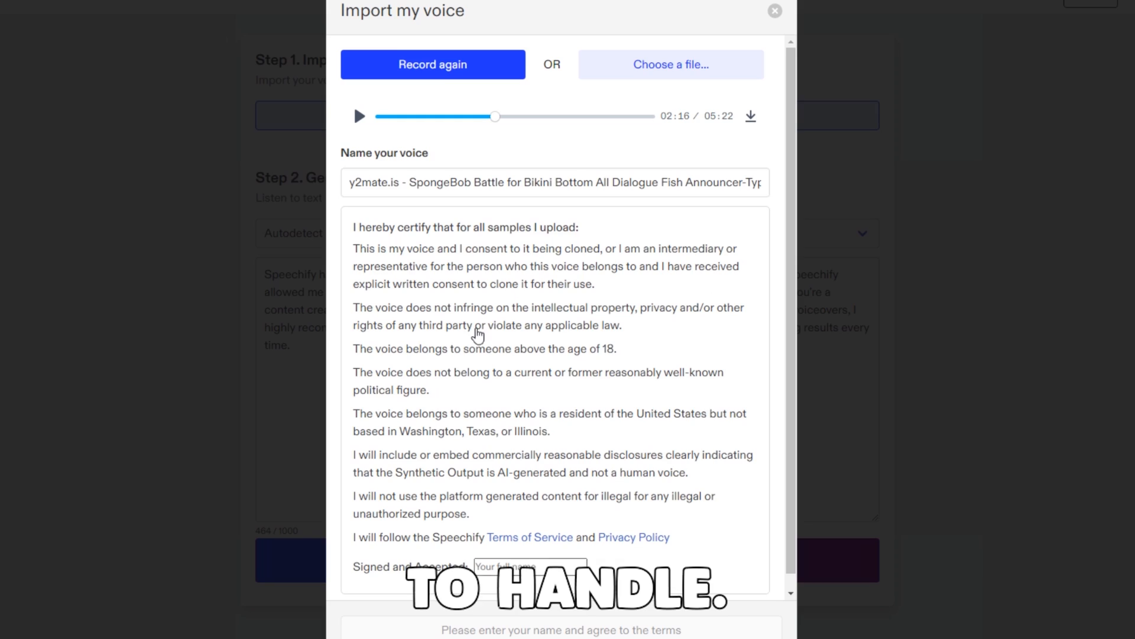
scroll(631, 415, down, 2)
click(776, 11)
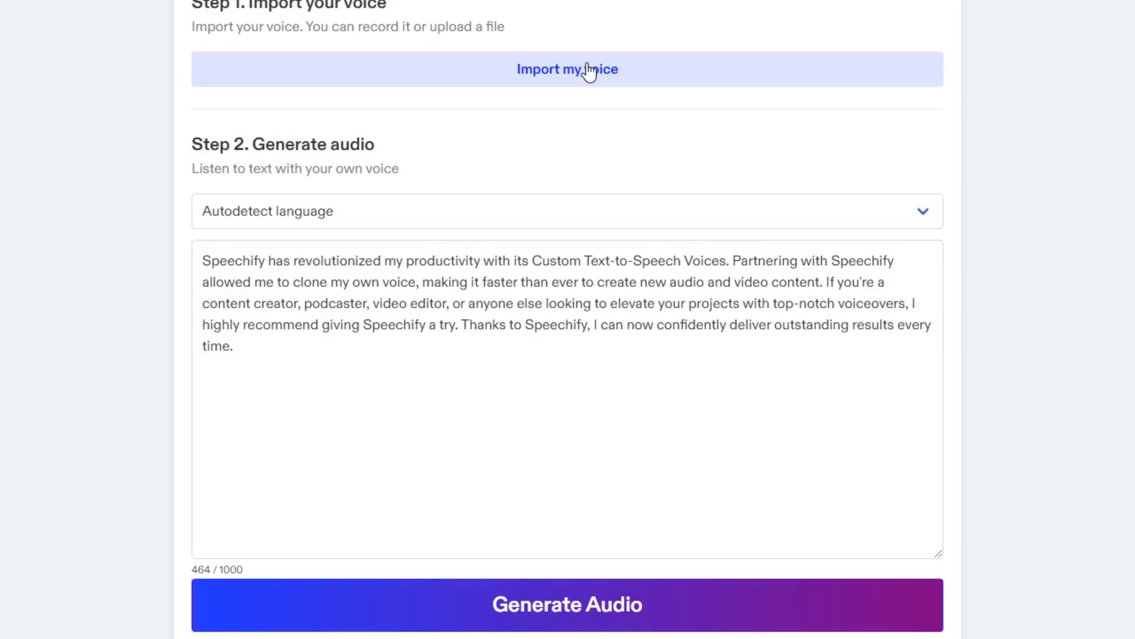
click(585, 116)
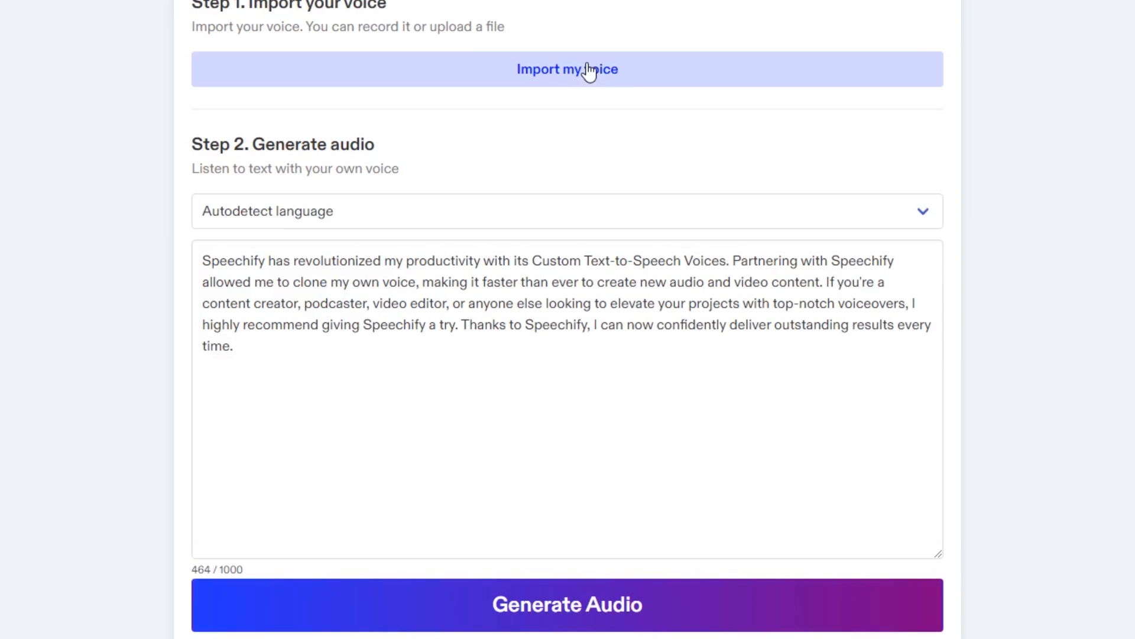
click(589, 70)
scroll(680, 77, up, 1)
click(645, 16)
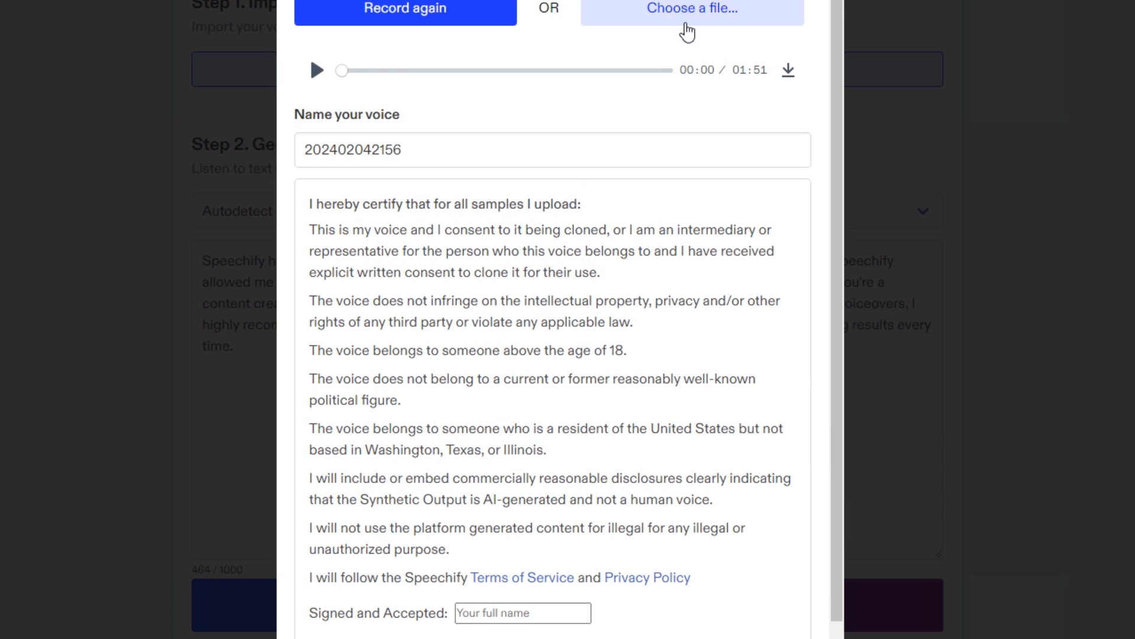
scroll(545, 626, down, 1)
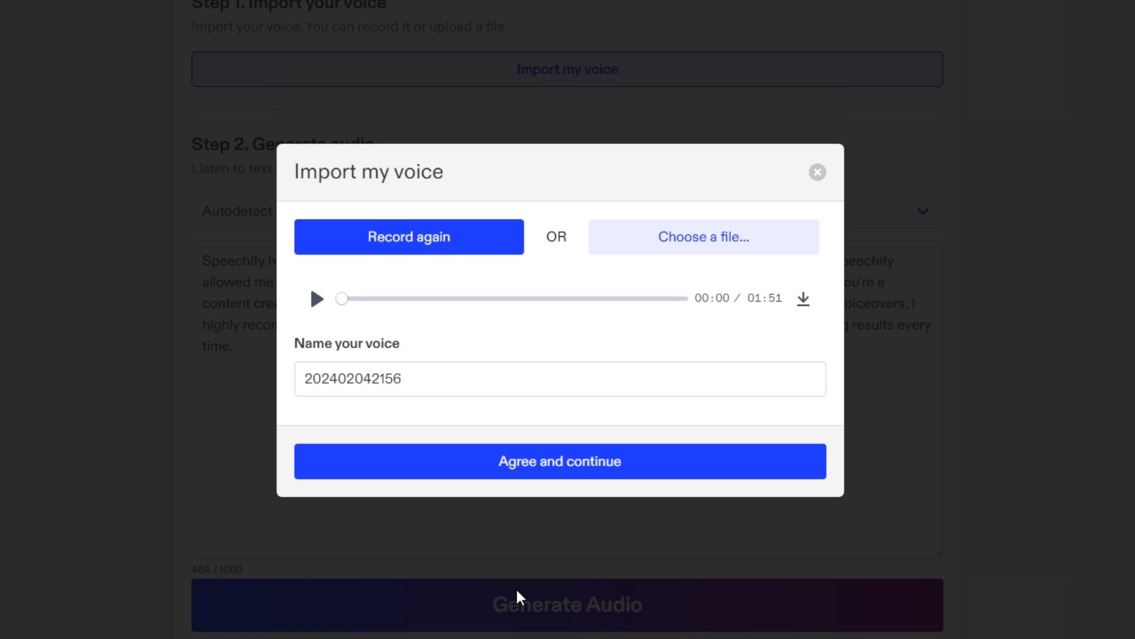
click(550, 478)
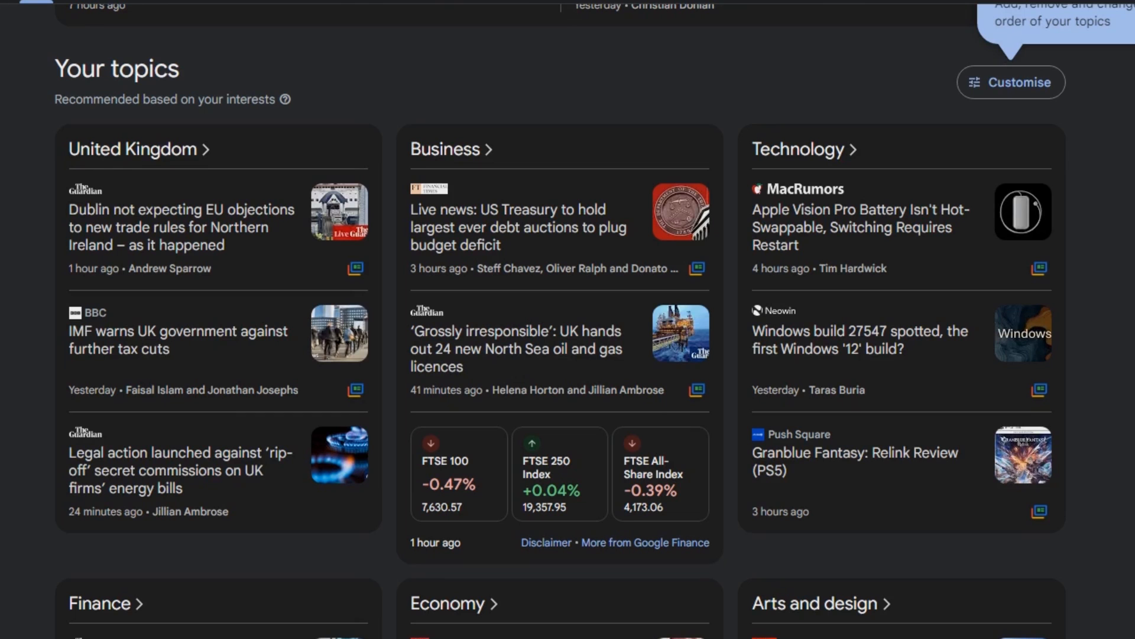
Browse the Google News headlines in the For you, Finance, Economy and other topic sections for a story to report
scroll(568, 319, down, 3)
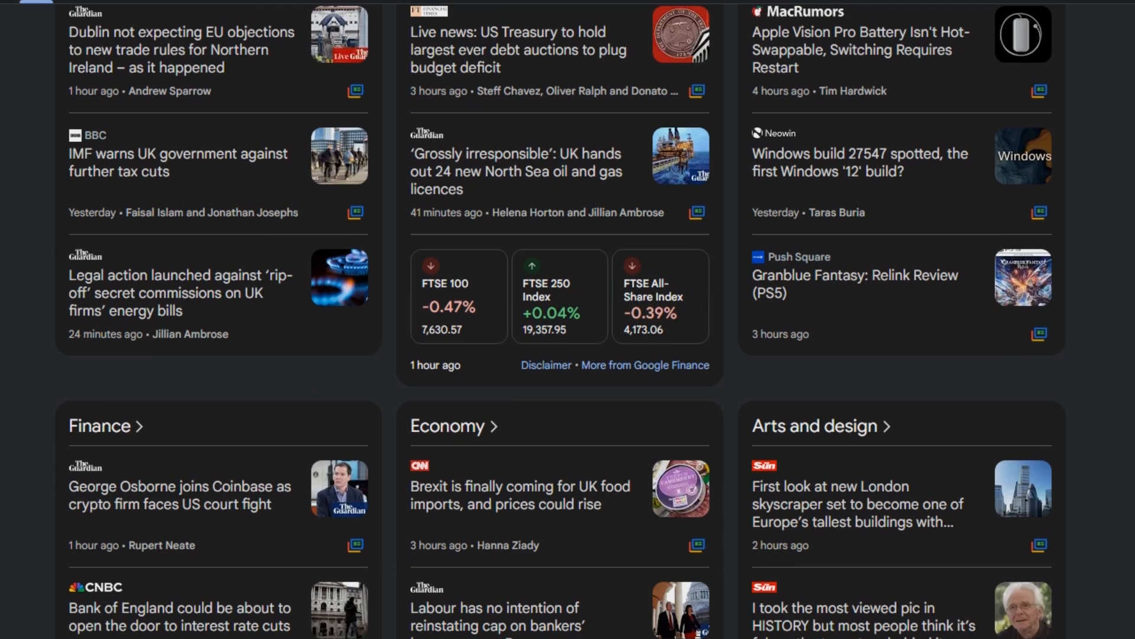
scroll(568, 319, down, 3)
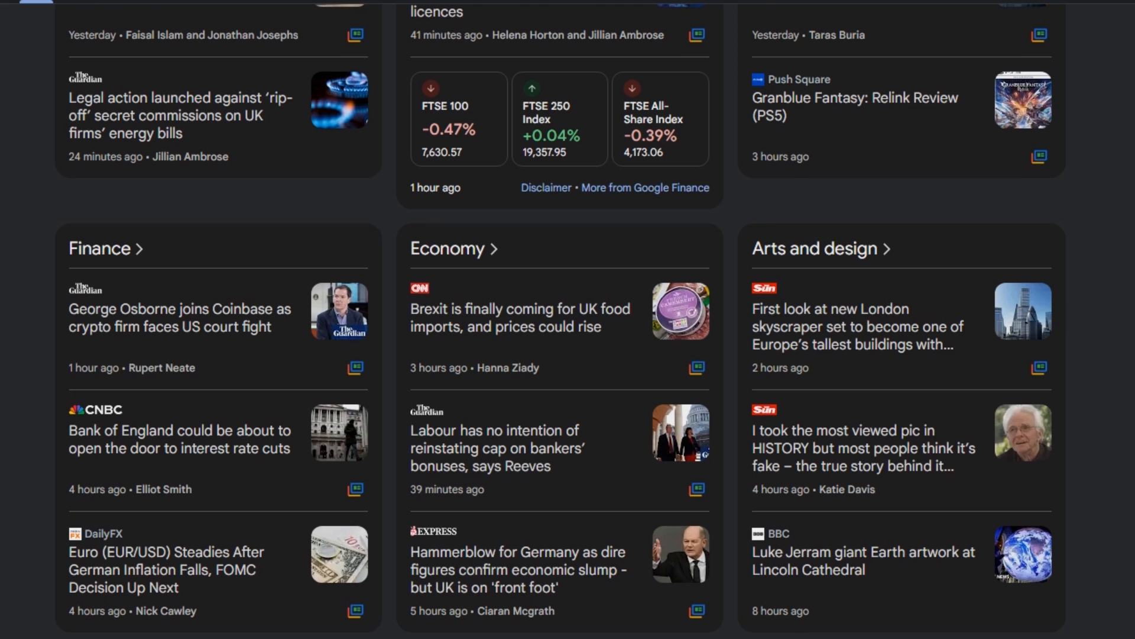
scroll(567, 319, up, 2)
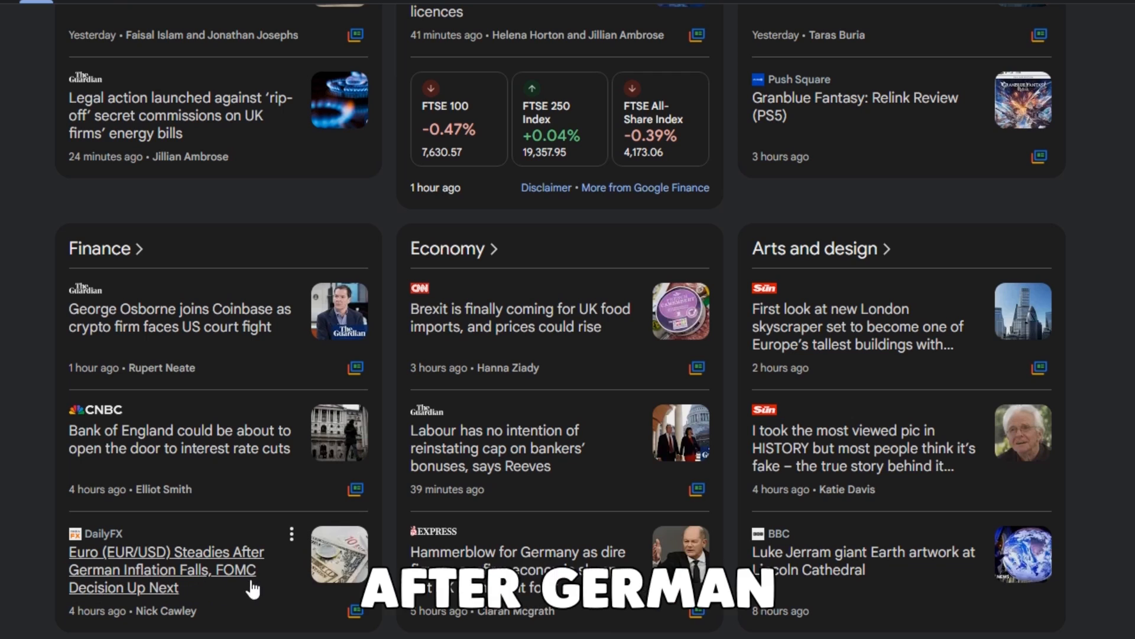
scroll(431, 477, up, 1)
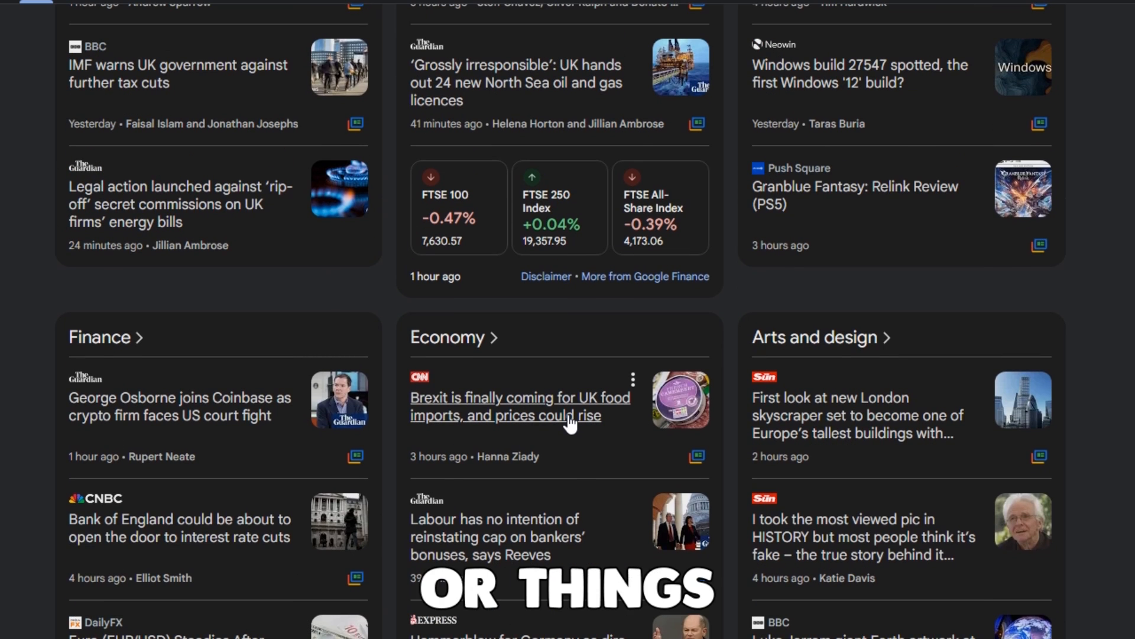
scroll(656, 469, up, 12)
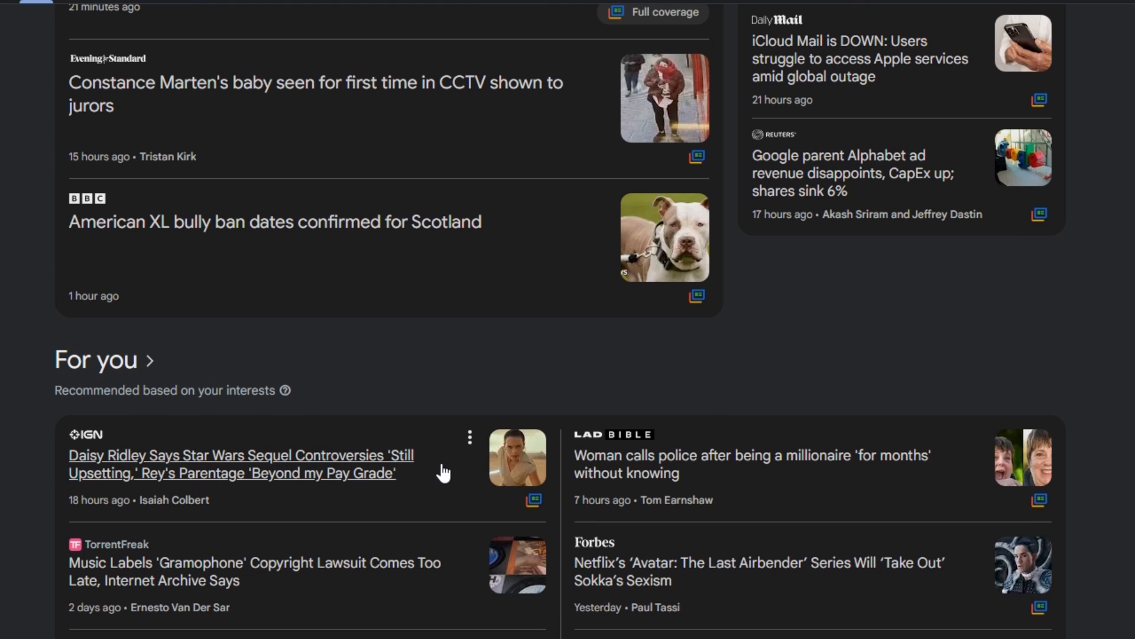
scroll(321, 530, down, 2)
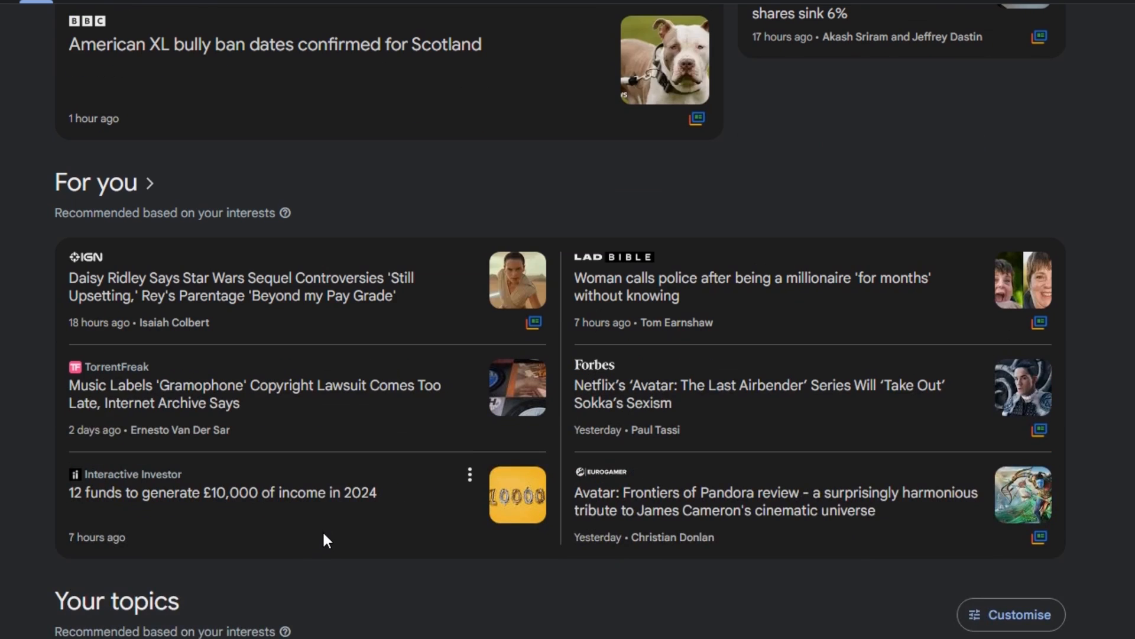
scroll(321, 529, up, 3)
scroll(322, 529, up, 4)
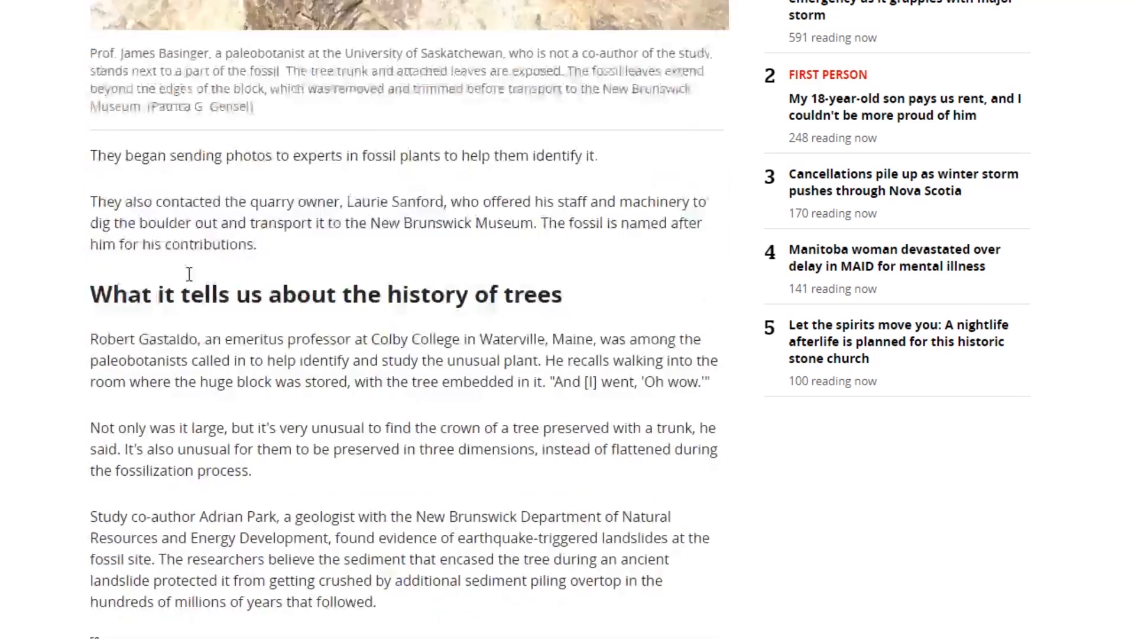
Have ChatGPT rewrite the fossil-tree article with an interesting hook and at least 1000 words, made like a news report with lots of hooks
scroll(189, 273, down, 7)
shift+click(474, 223)
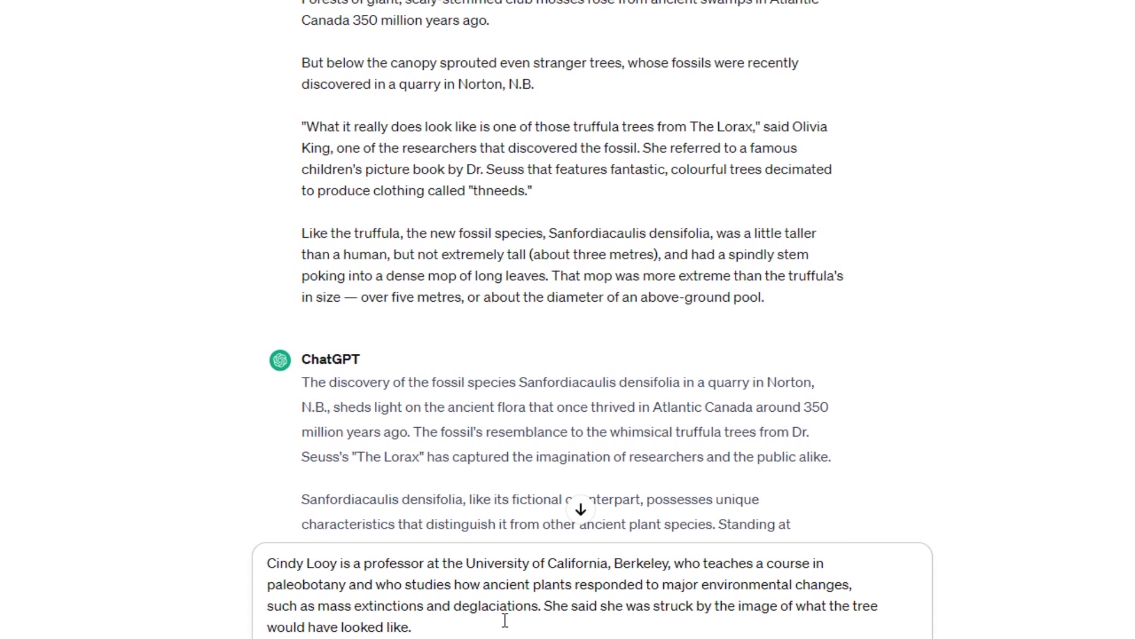
scroll(505, 620, down, 1)
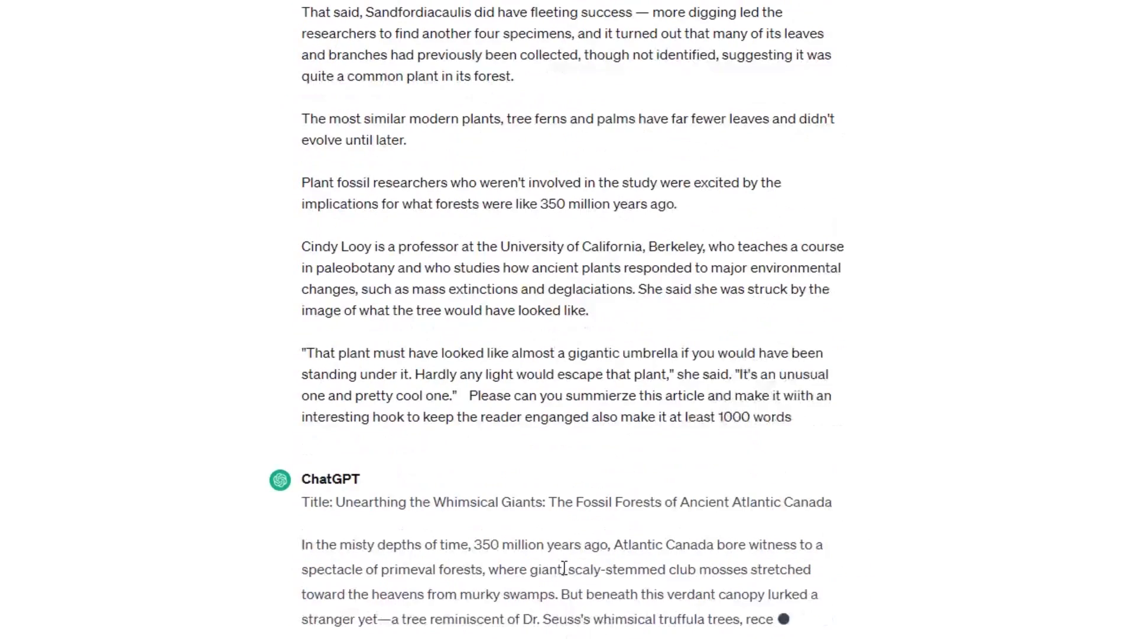
scroll(489, 358, down, 5)
scroll(489, 359, down, 10)
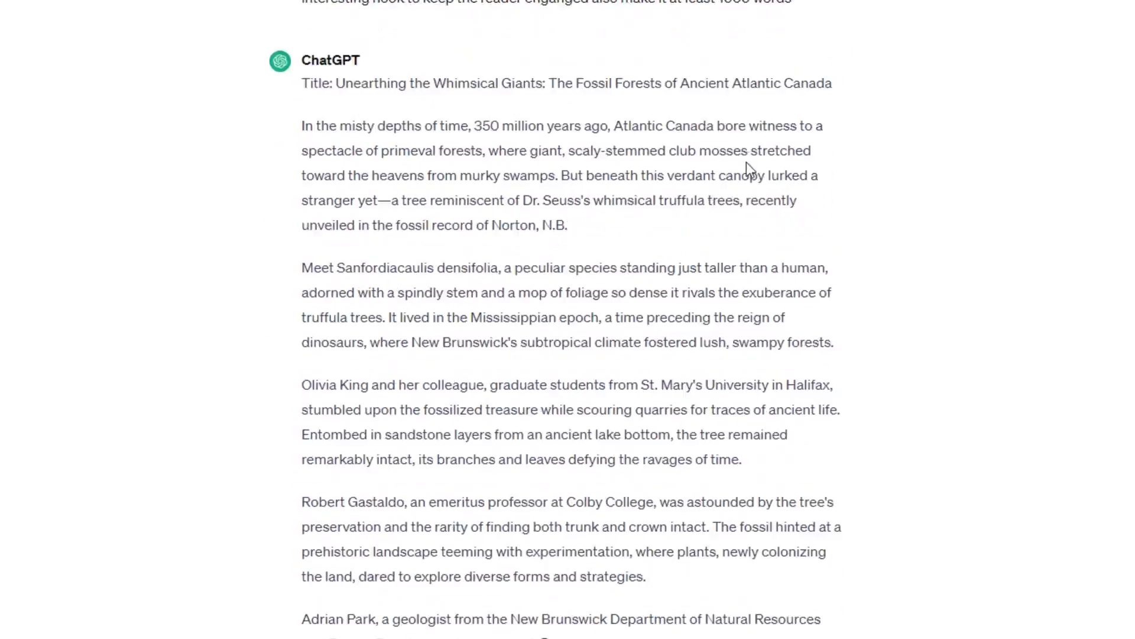
scroll(526, 95, down, 10)
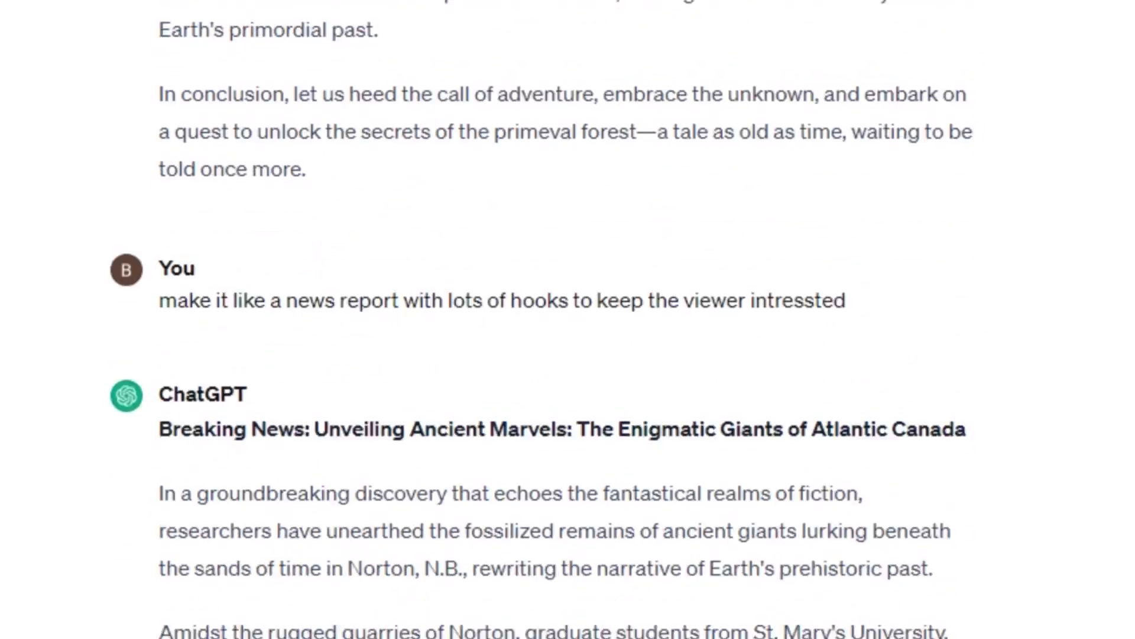
Copy the news report's opening paragraphs into Speechify, generate the cloned-voice audio from them and pause its playback
drag(255, 3, 805, 423)
right_click(805, 422)
click(804, 423)
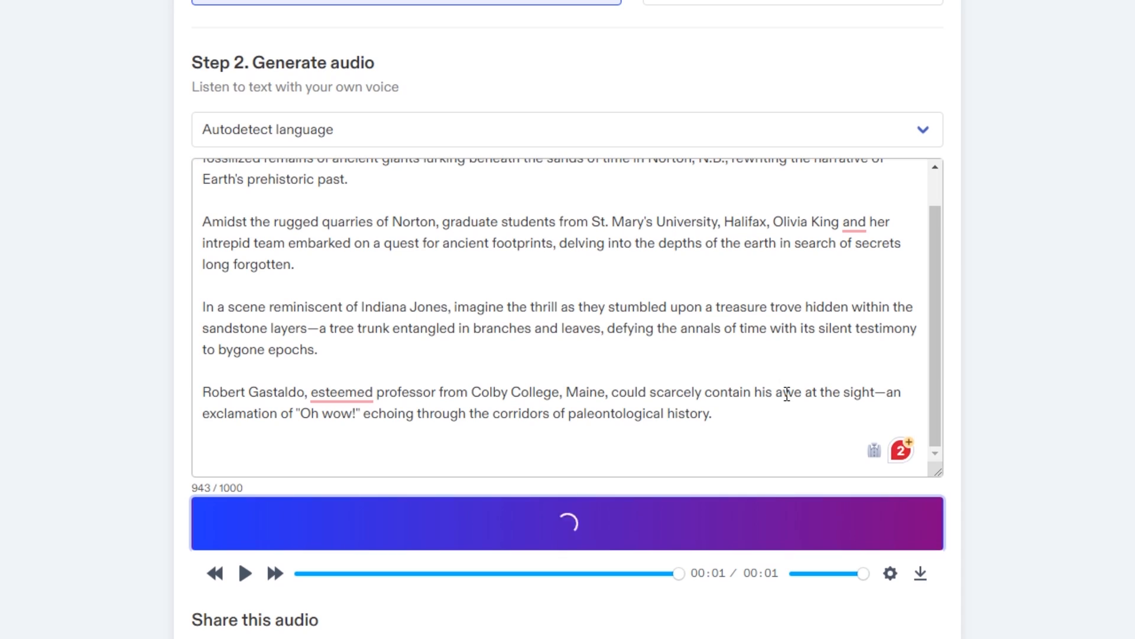
scroll(769, 331, up, 1)
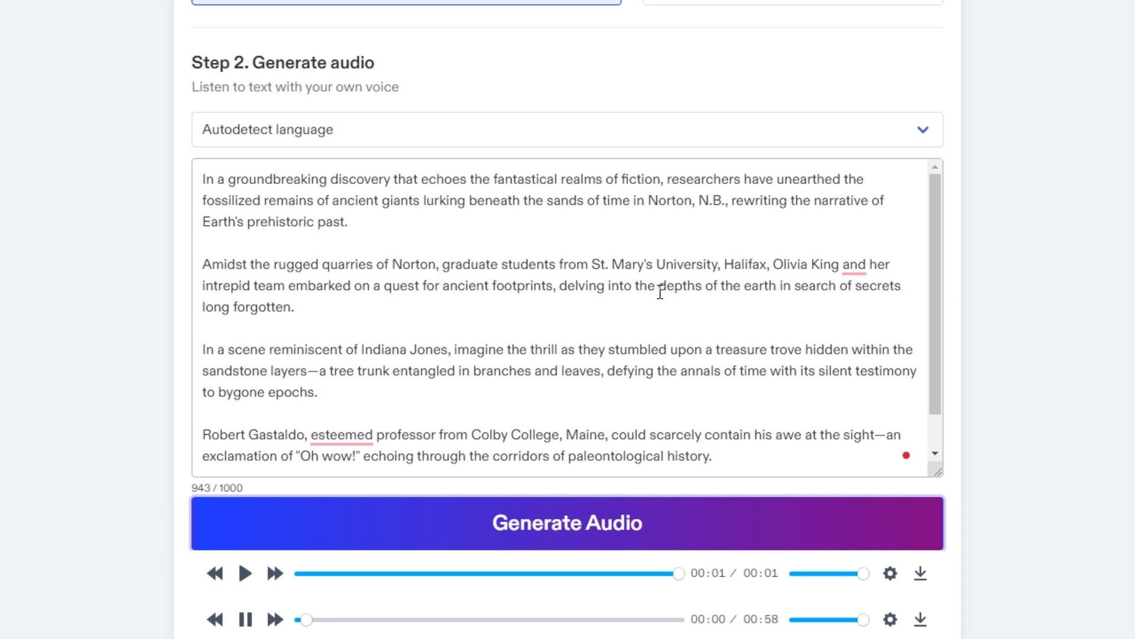
click(246, 619)
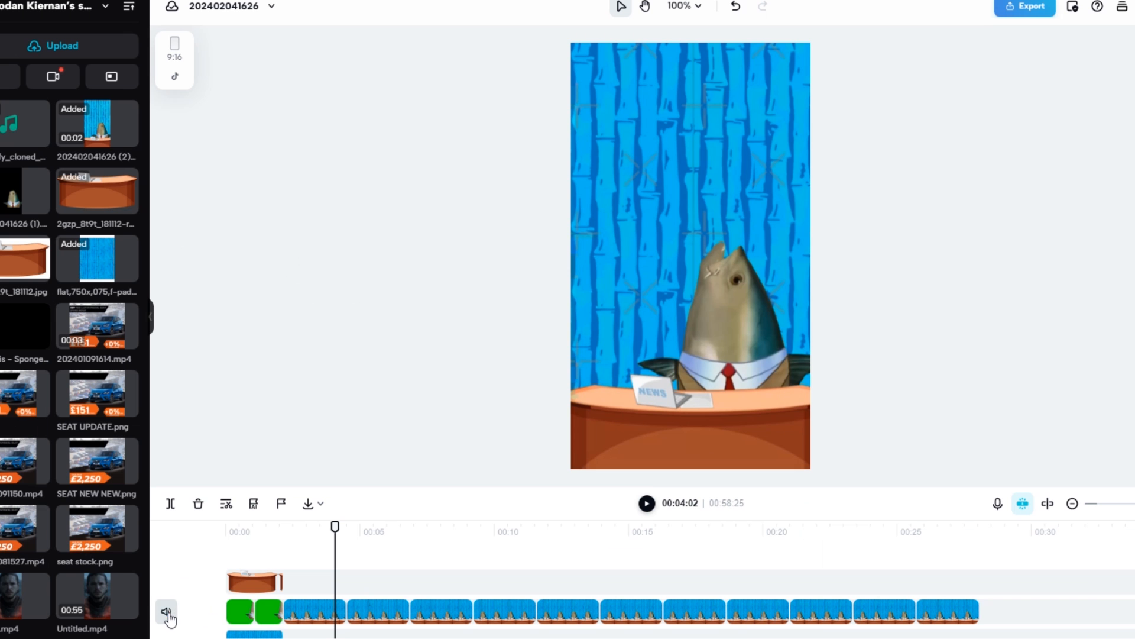
click(167, 613)
scroll(684, 535, down, 2)
click(651, 506)
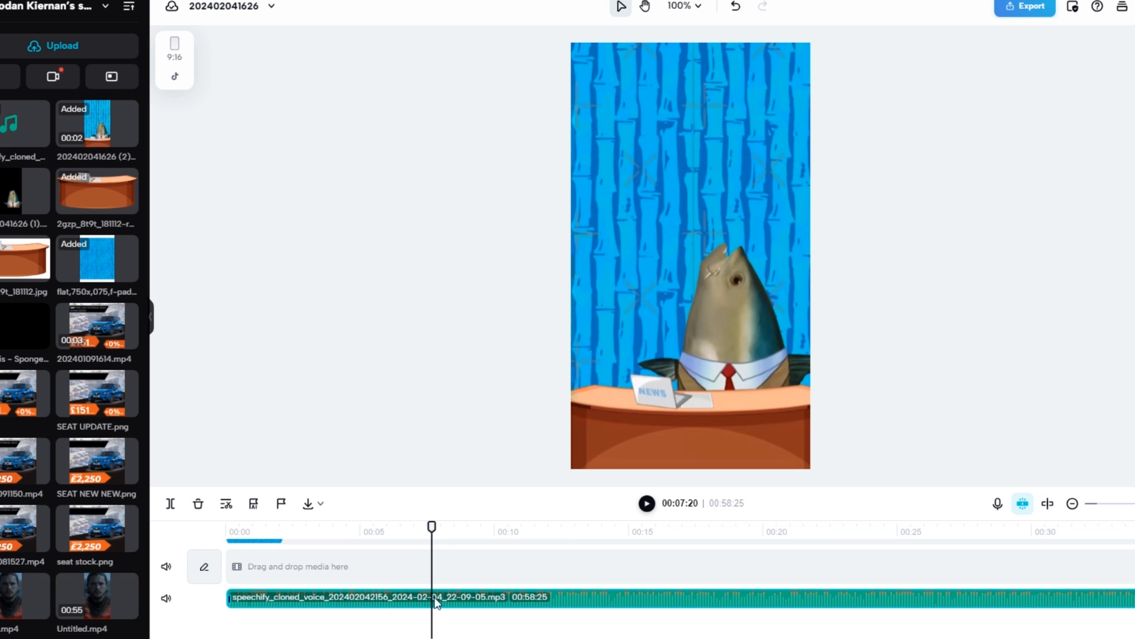
drag(257, 541, 172, 556)
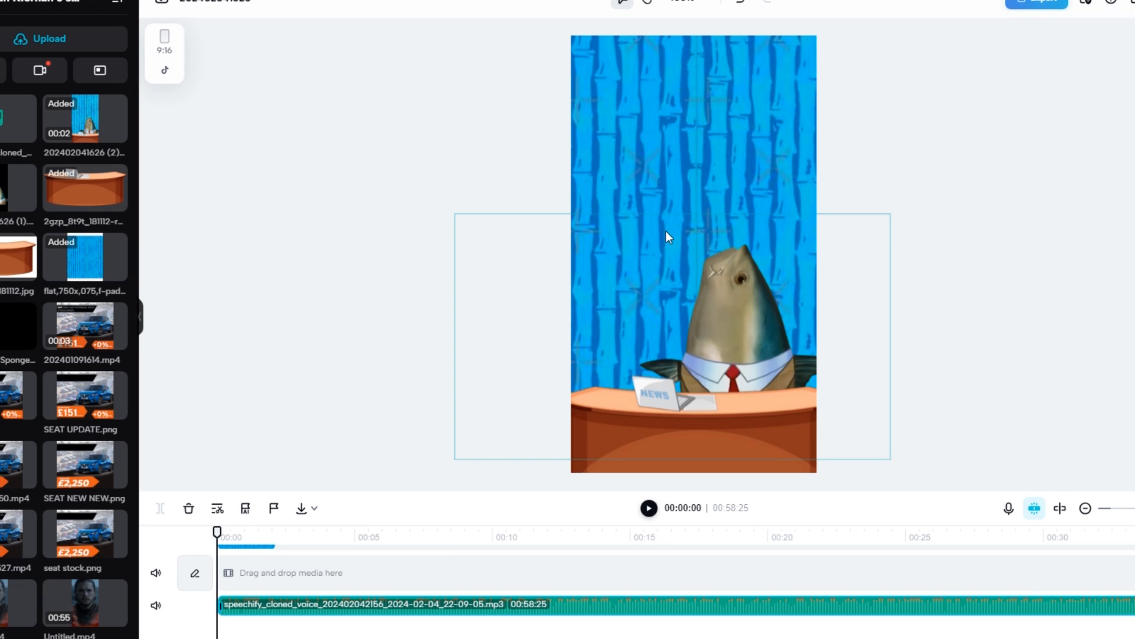
Save the fossil tree reconstruction image from the CBC ancient tree article as the AVIF file fossil-tree
scroll(666, 231, up, 1)
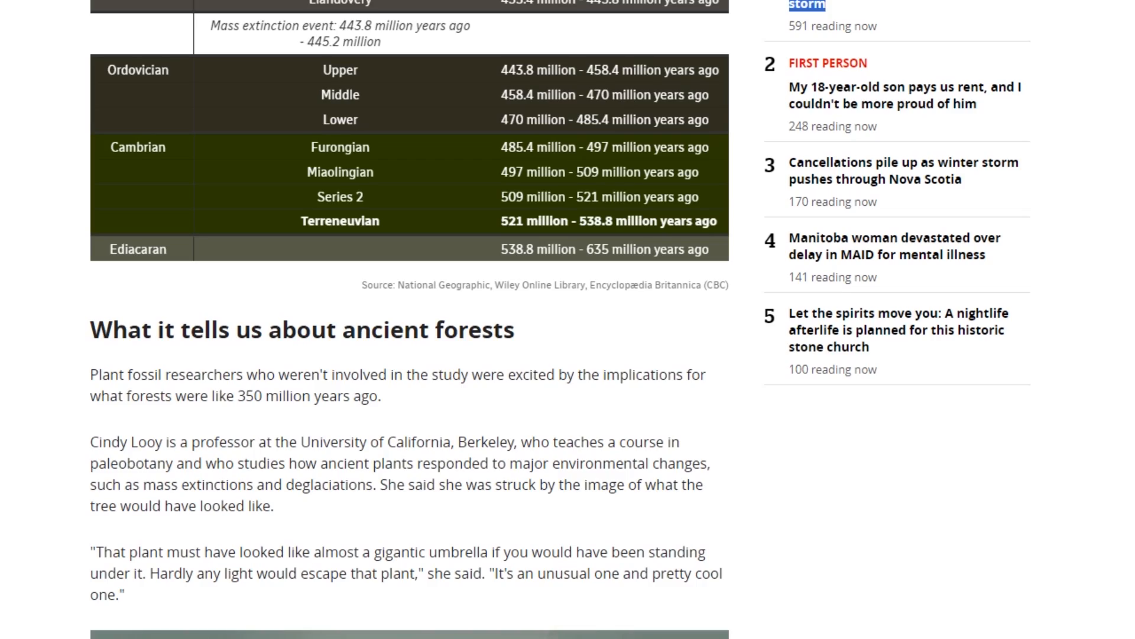
scroll(874, 362, up, 20)
scroll(879, 363, up, 10)
scroll(879, 362, up, 10)
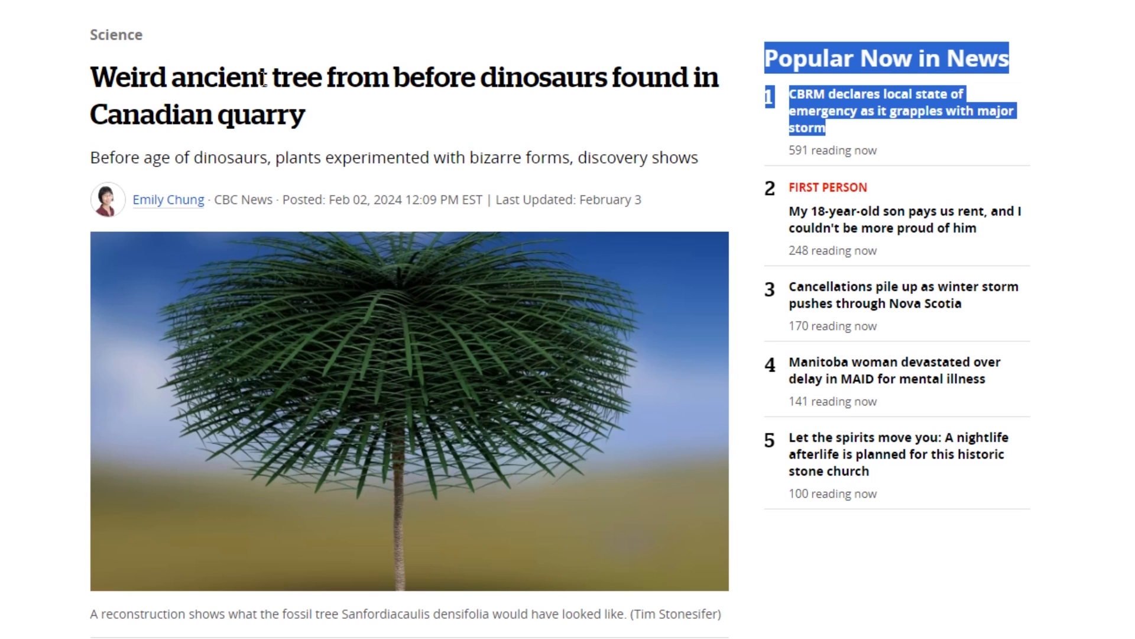
click(373, 74)
scroll(473, 251, down, 4)
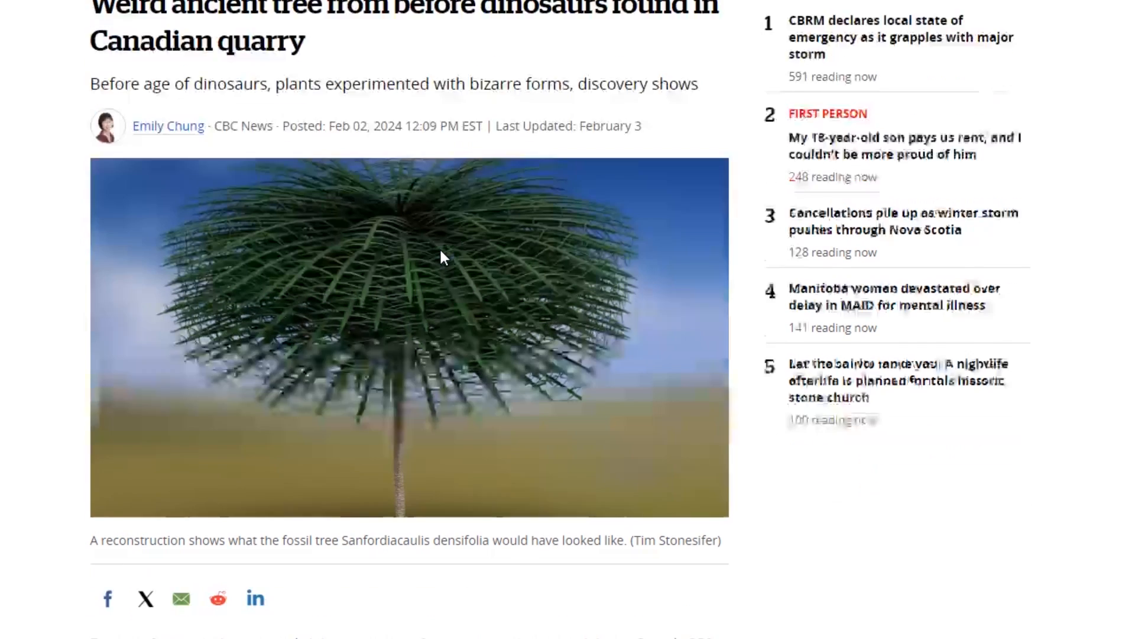
right_click(441, 77)
click(512, 125)
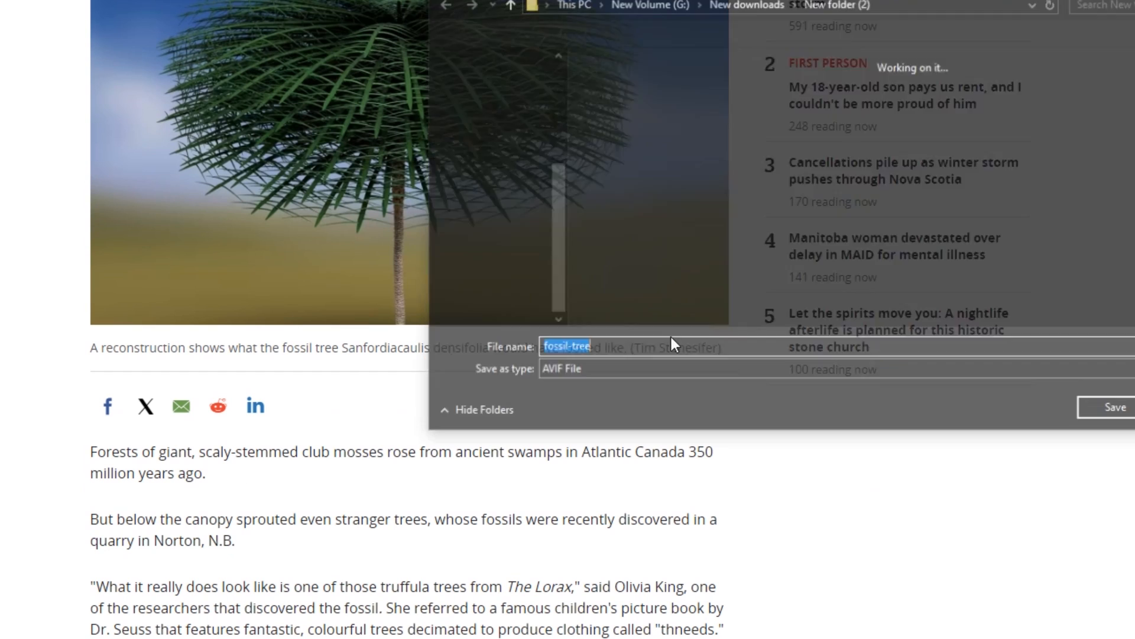
click(1101, 406)
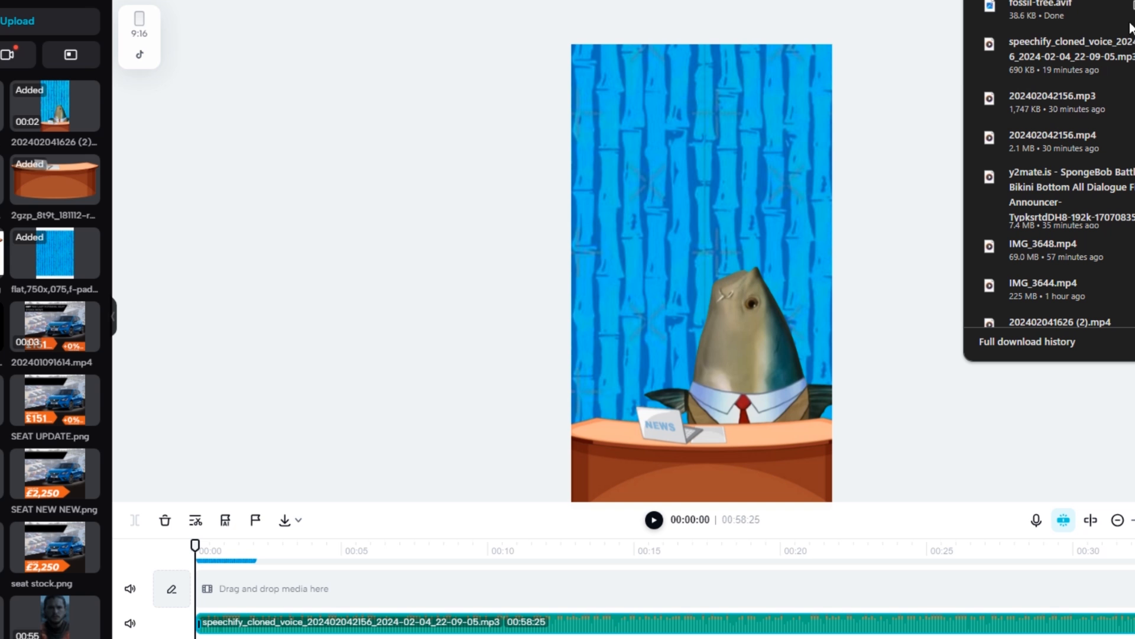
Switch to CapCut, import fossil-tree.avif, place it on the timeline at about 1 second and shrink it above the fish
drag(1041, 10, 21, 350)
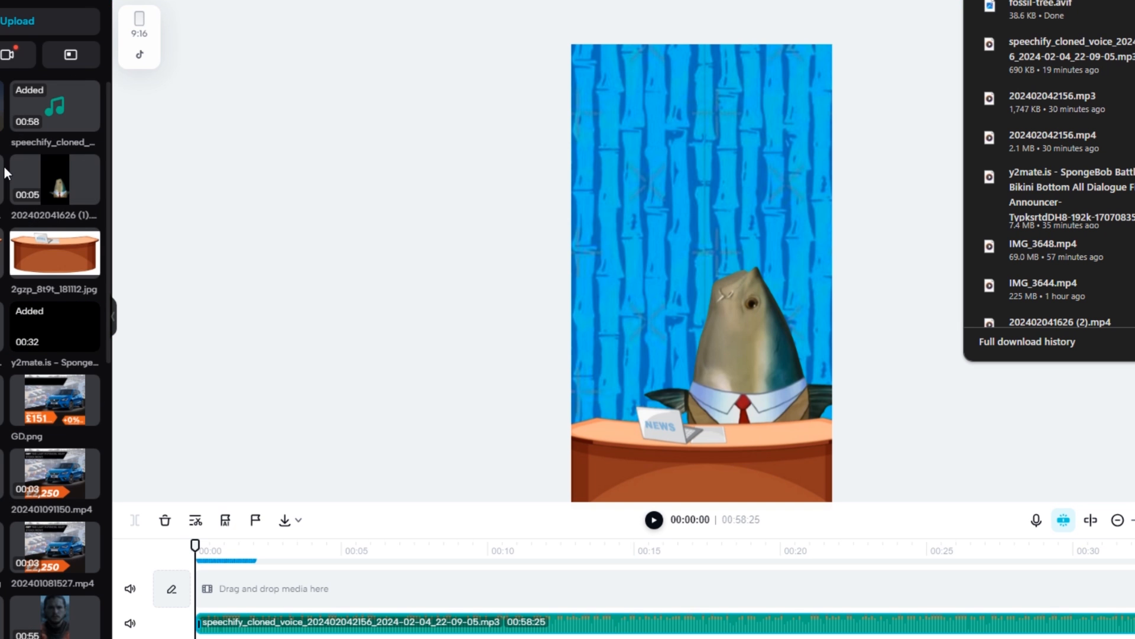
drag(2, 107, 190, 539)
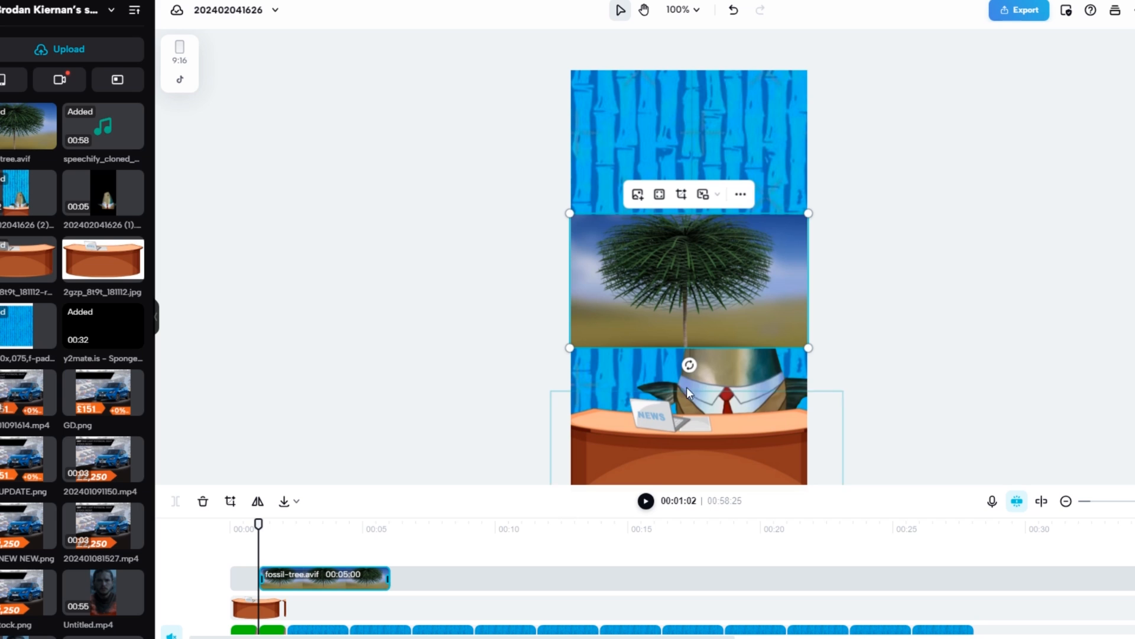
drag(722, 241, 724, 231)
drag(807, 272, 743, 211)
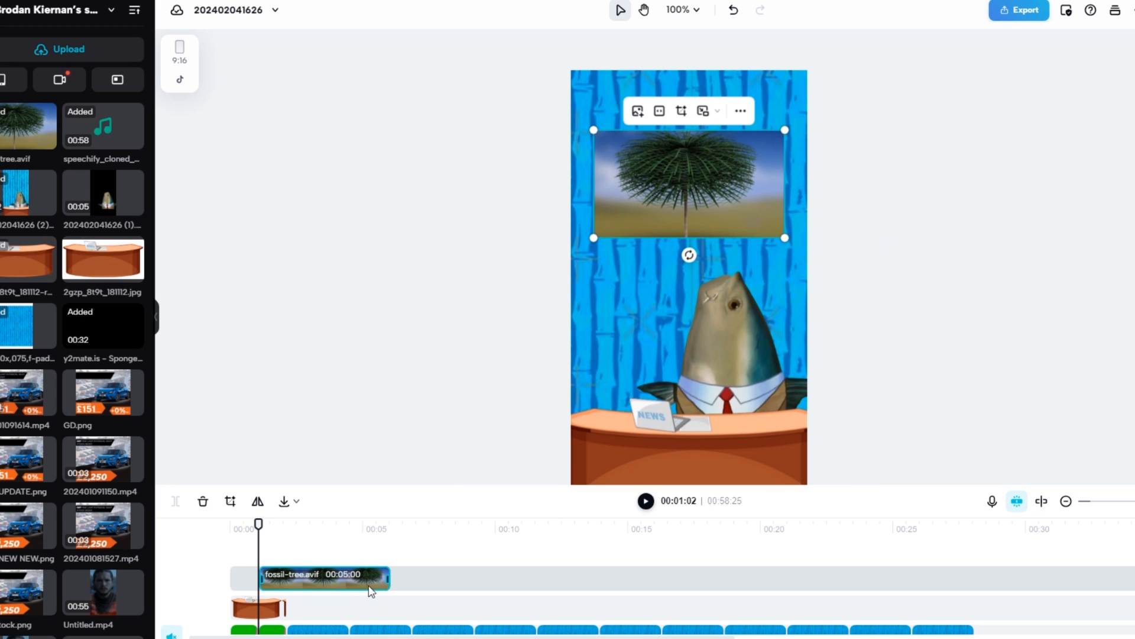
Trim the end of the fossil-tree clip to a duration of 00:04:02 and place the playhead at its end
drag(370, 591, 365, 588)
click(309, 529)
drag(357, 542, 366, 525)
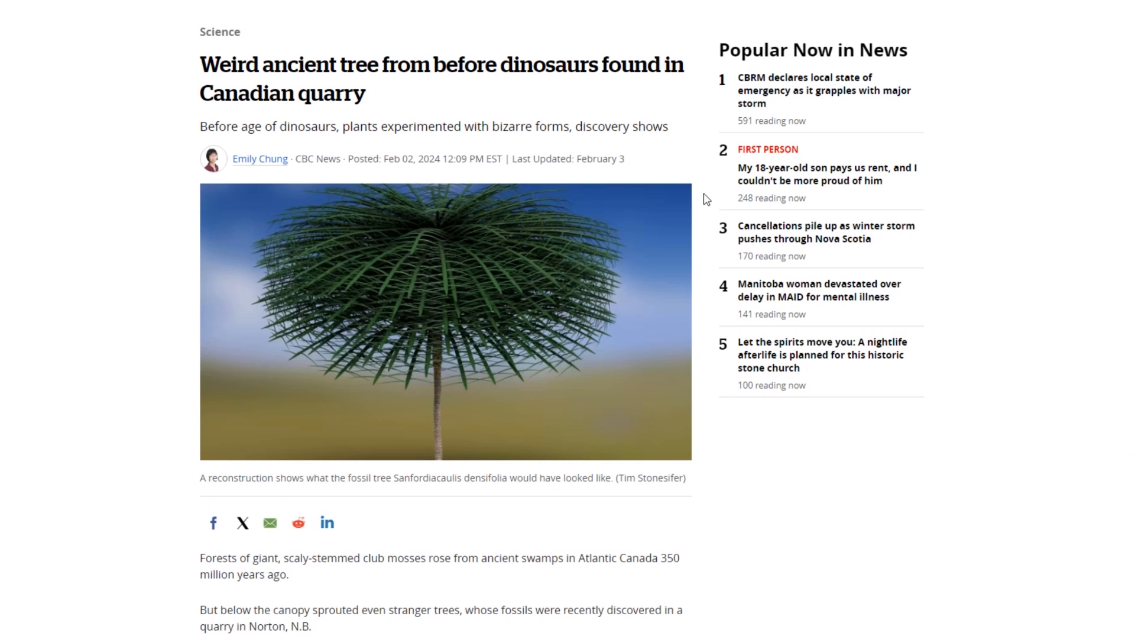
Save the article's photo of the researcher lying on the rock beside the fossil as an AVIF file
scroll(626, 302, down, 15)
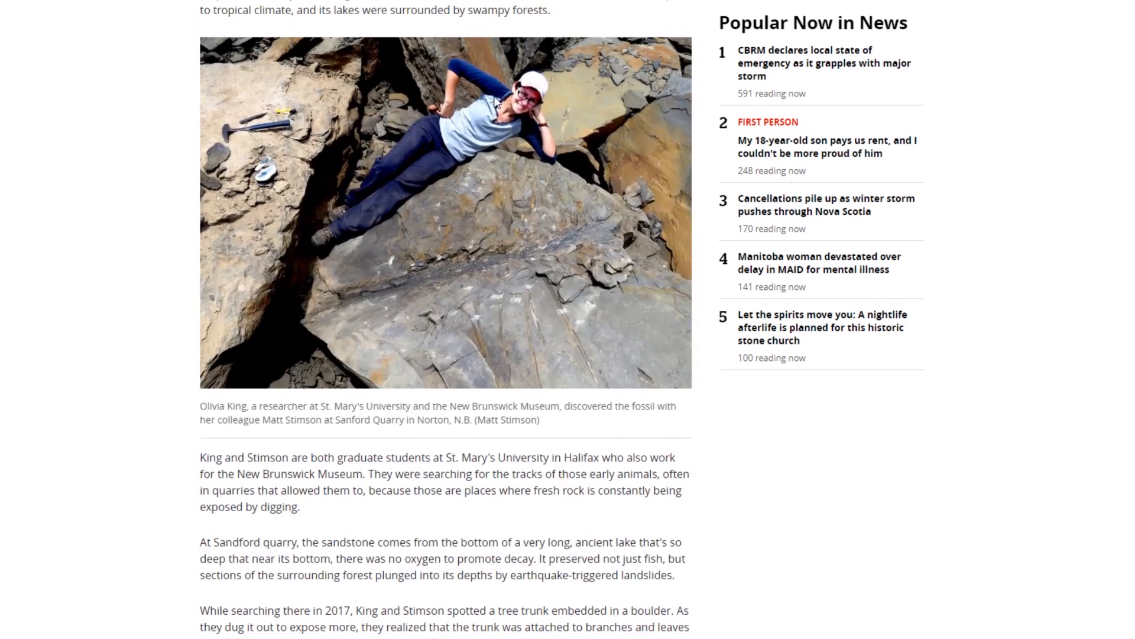
right_click(495, 101)
click(550, 129)
scroll(601, 424, up, 3)
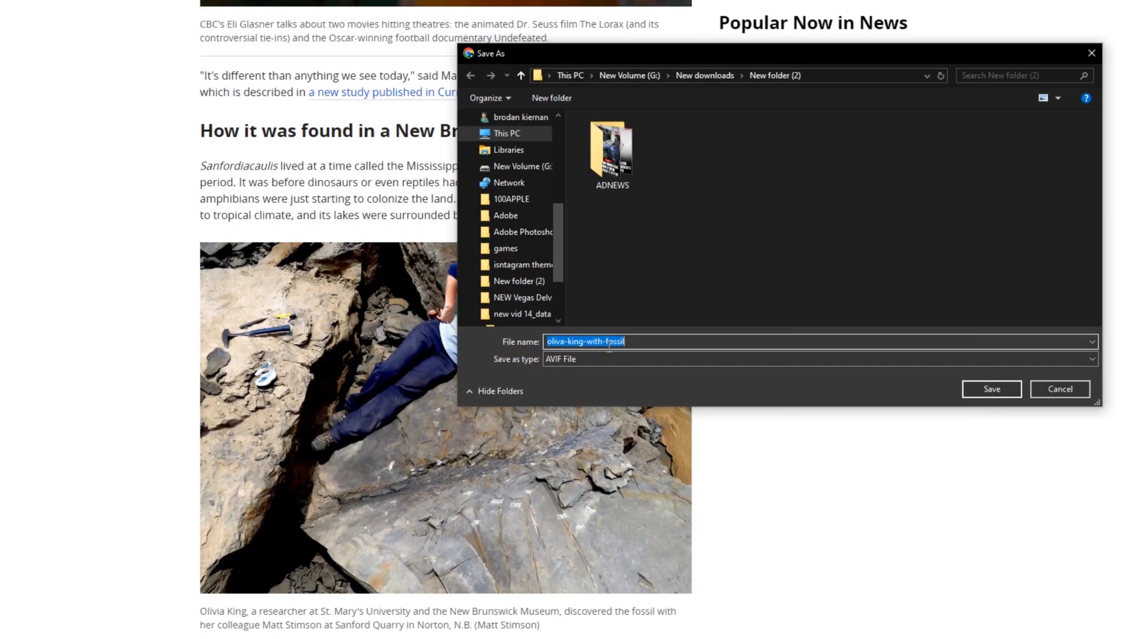
click(993, 388)
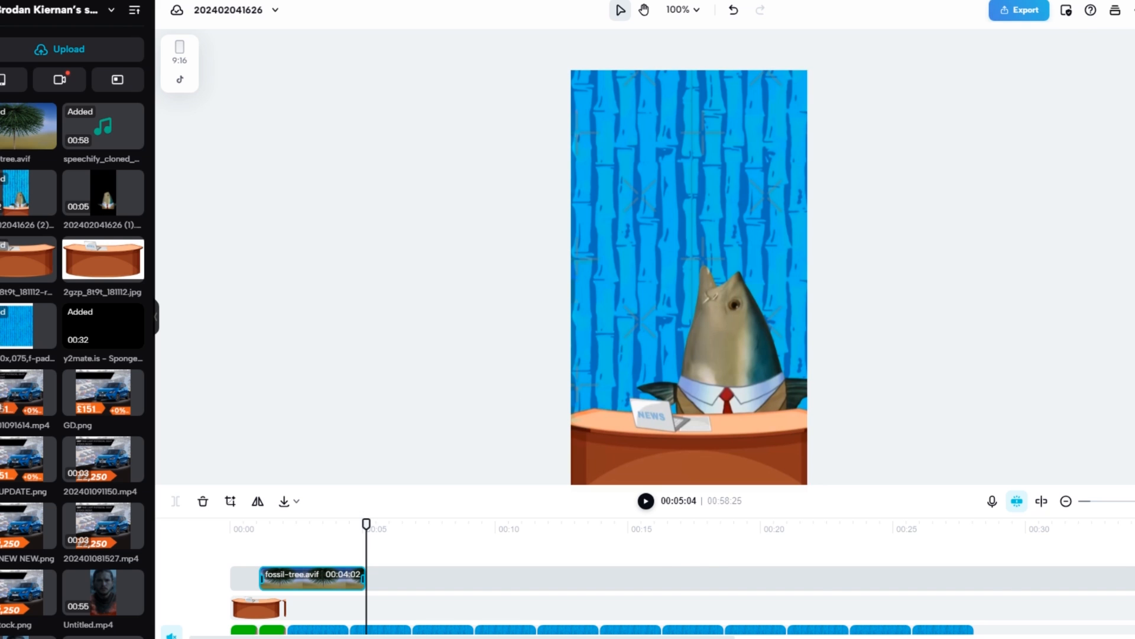
Place the researcher photo after the fossil-tree clip in CapCut, shrink it above the fish and briefly preview it
drag(336, 608, 355, 609)
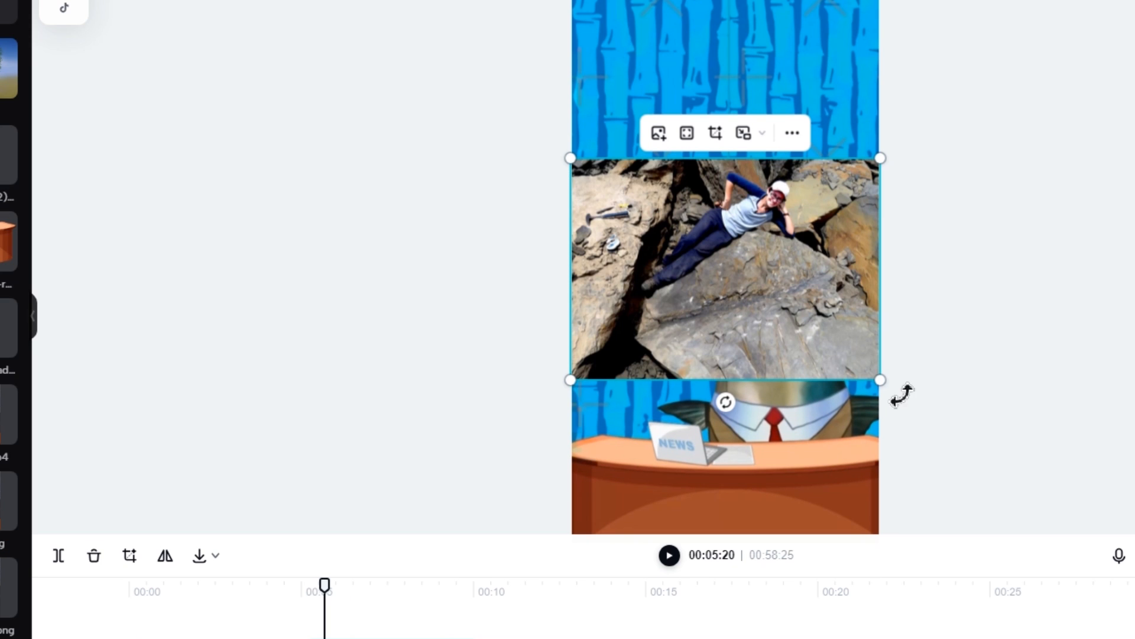
drag(881, 382, 814, 330)
drag(769, 280, 806, 175)
click(669, 556)
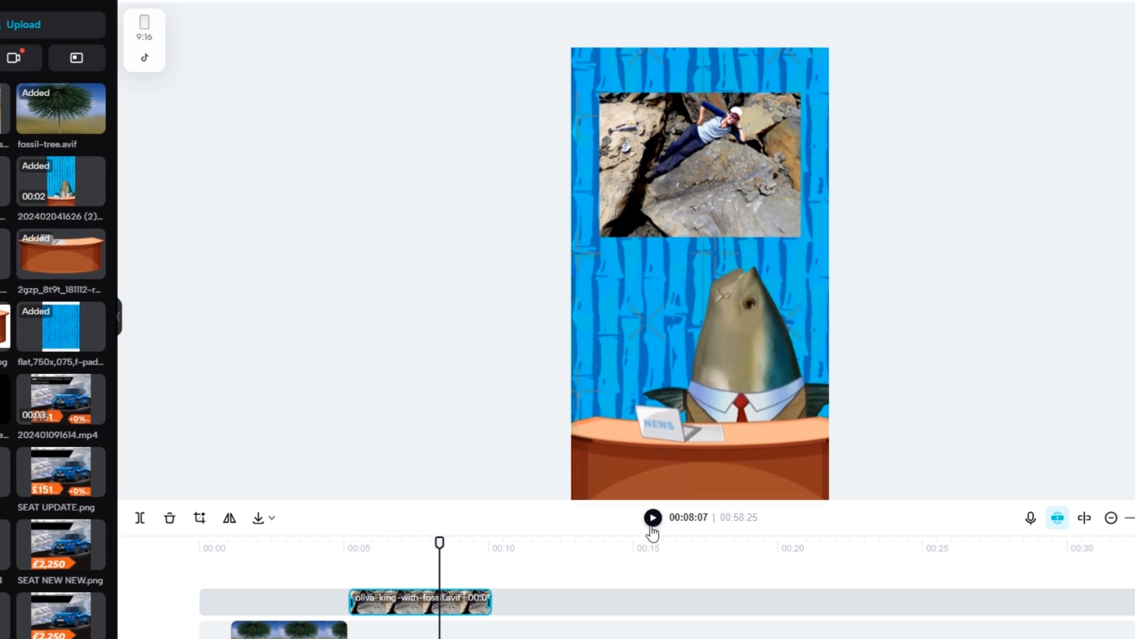
click(652, 525)
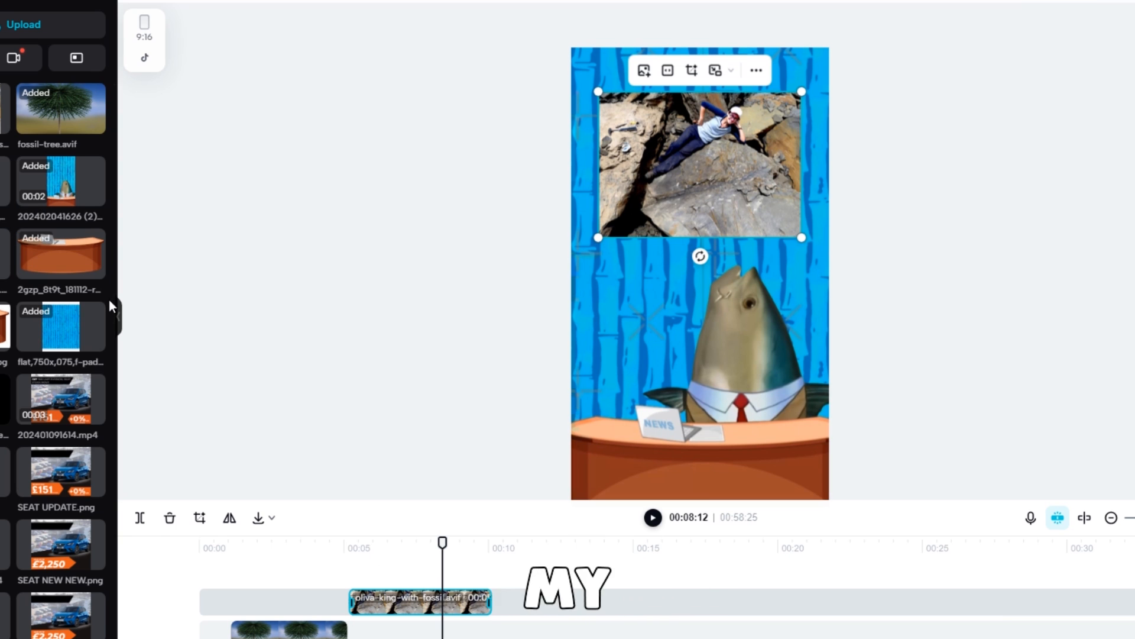
Generate auto captions for the video with the language set to English (US)
click(1, 293)
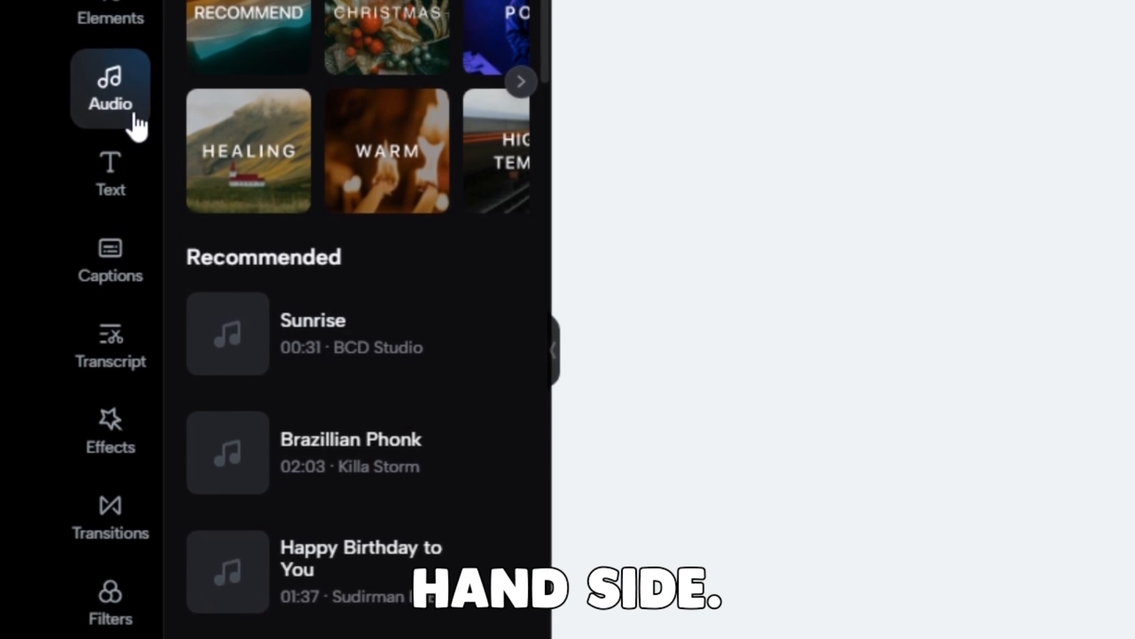
click(126, 395)
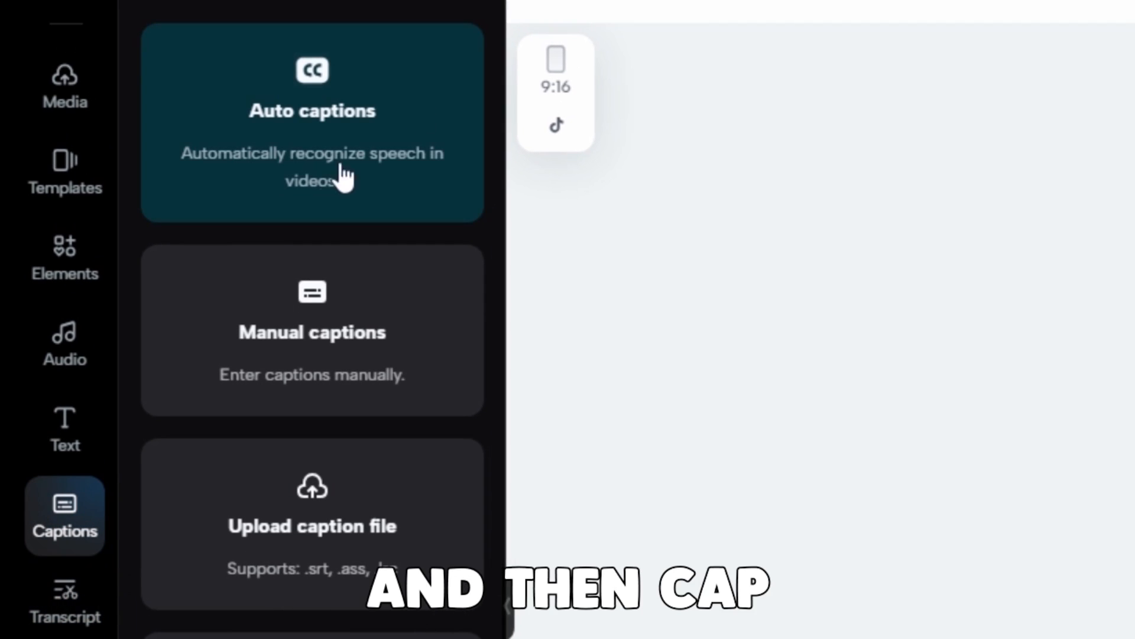
click(341, 171)
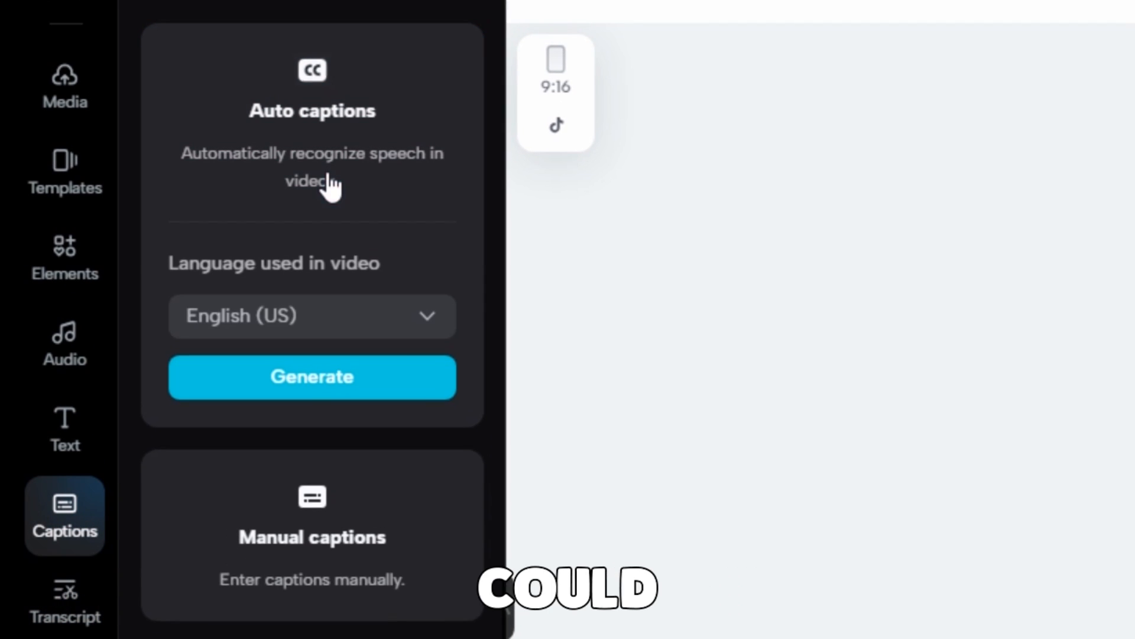
click(325, 384)
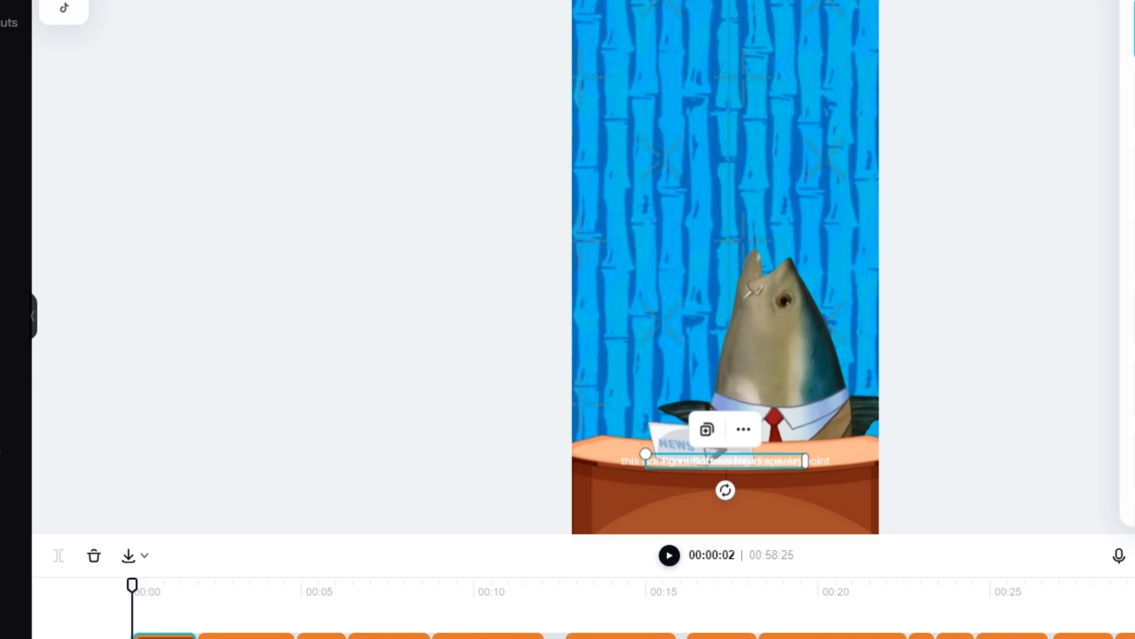
Raise the captions from the desk to the fish's collar, trying font size 15 before setting it to 10
drag(608, 425, 608, 383)
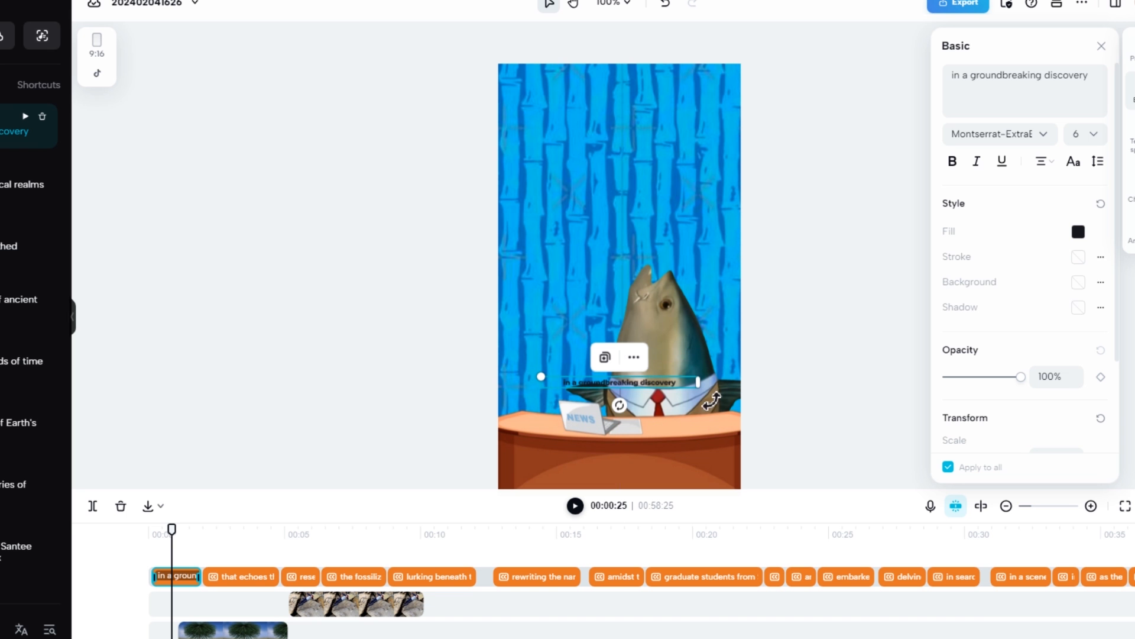
click(1093, 133)
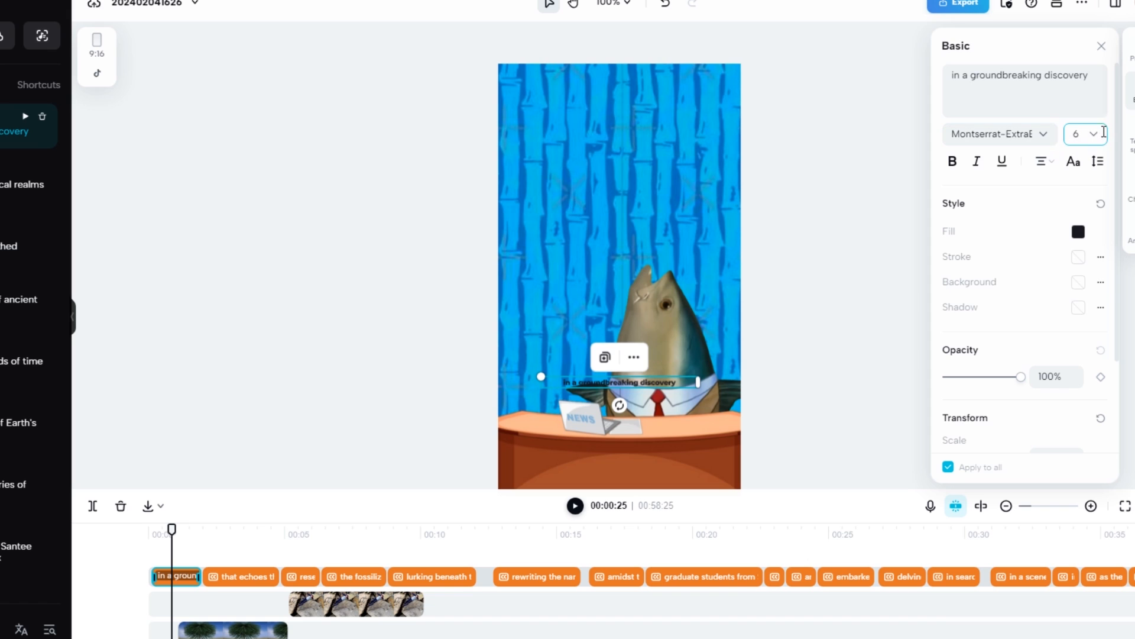
text(15)
key(Return)
click(1076, 132)
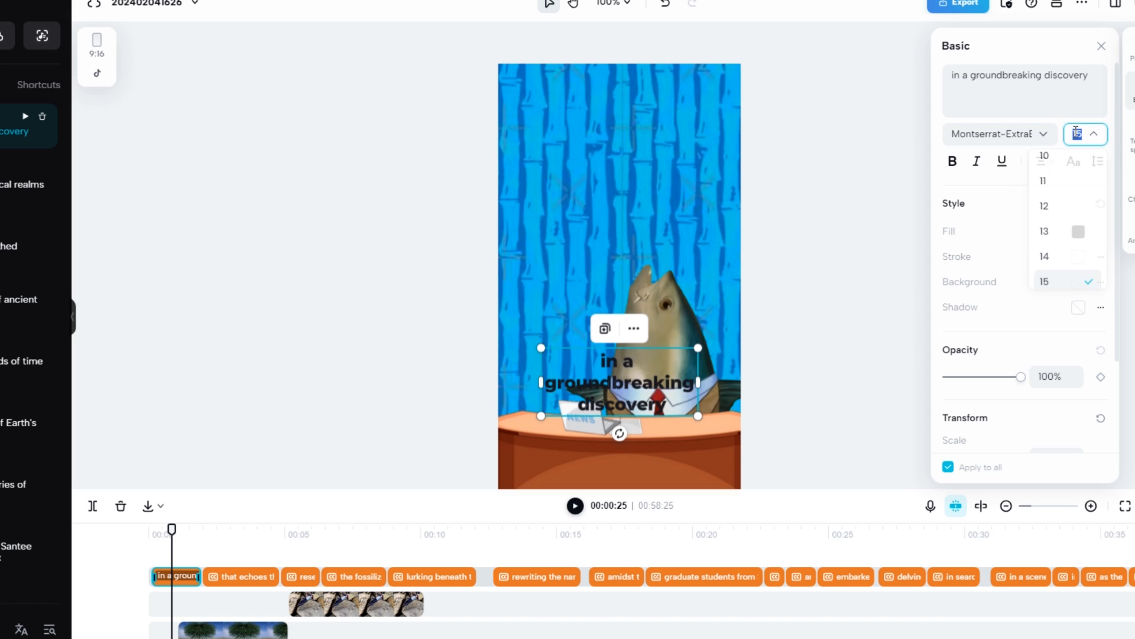
text(10)
key(Return)
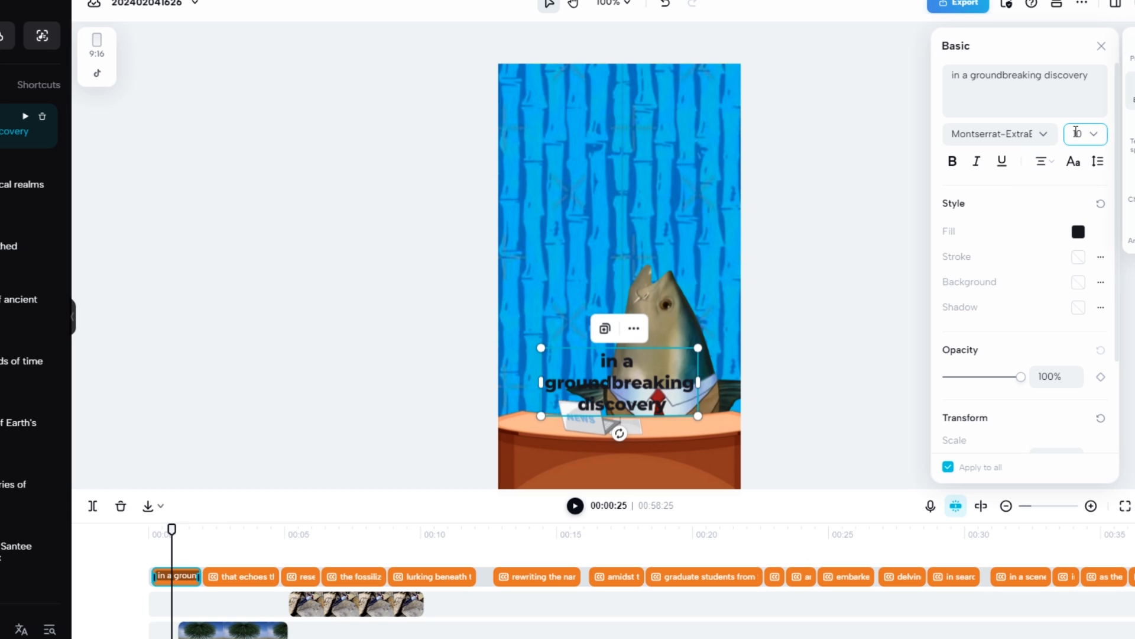
Change the caption font to DynaPuff-SemiBold at size 15 and slightly widen the caption's text box
click(1014, 132)
scroll(1023, 225, down, 5)
scroll(1026, 208, down, 3)
click(1022, 235)
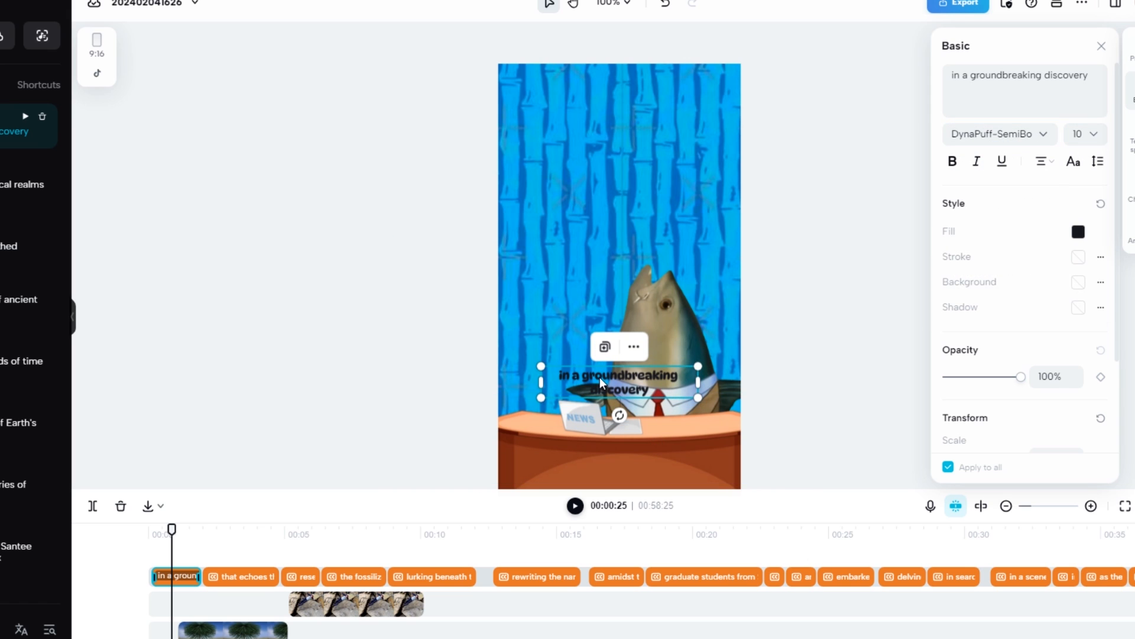
click(1085, 134)
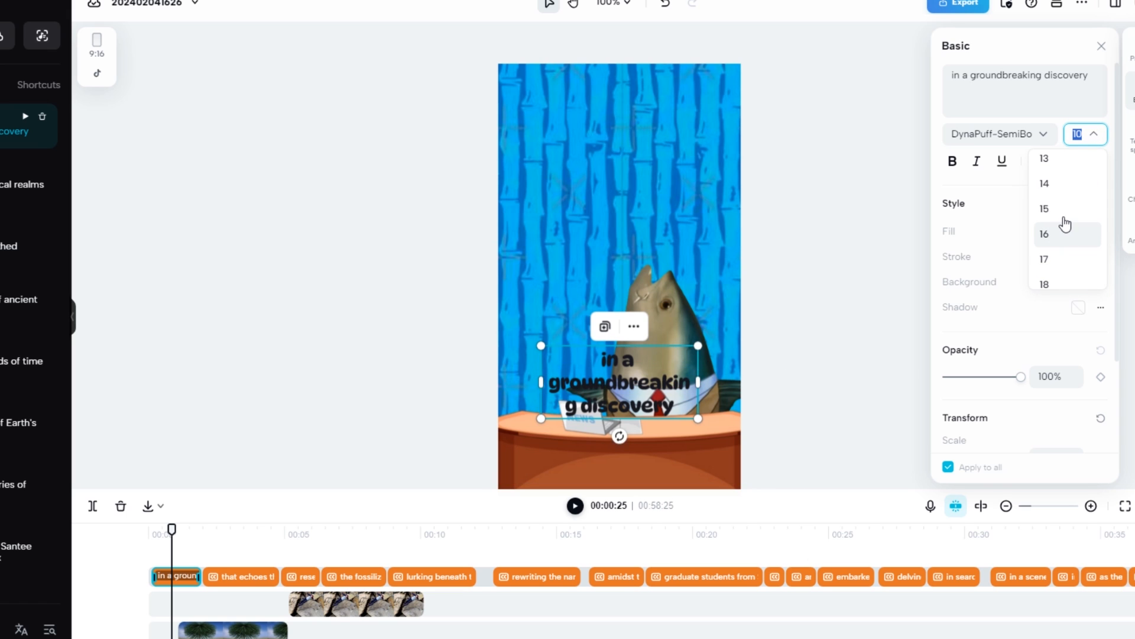
click(1063, 216)
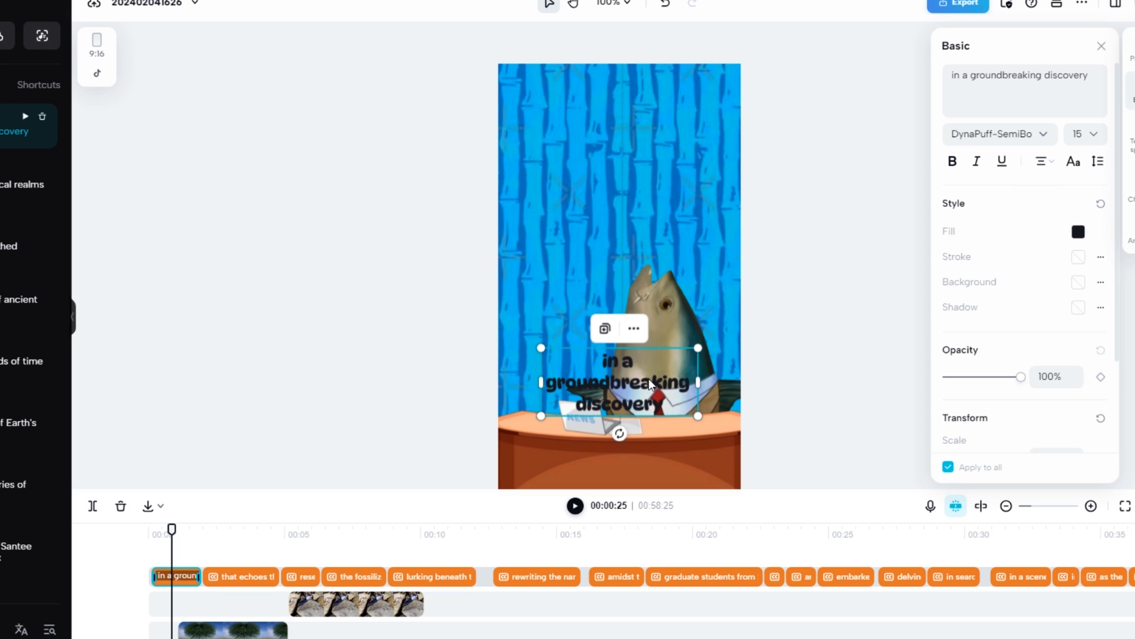
drag(700, 379, 674, 373)
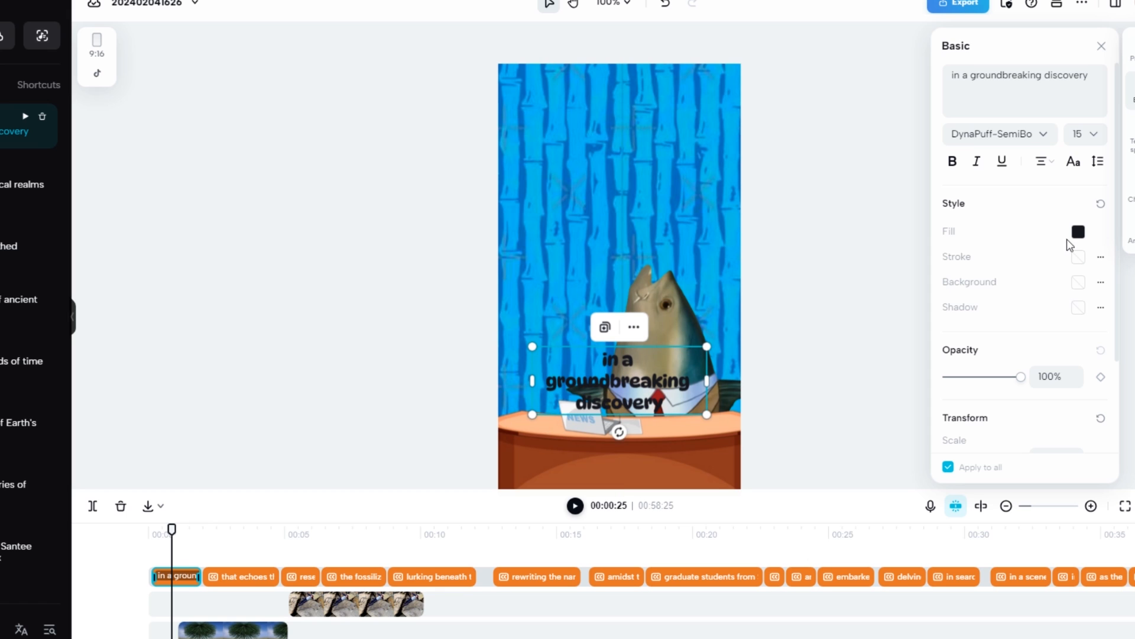
Try a white stroke and a medium blue fill on the captions
click(1077, 258)
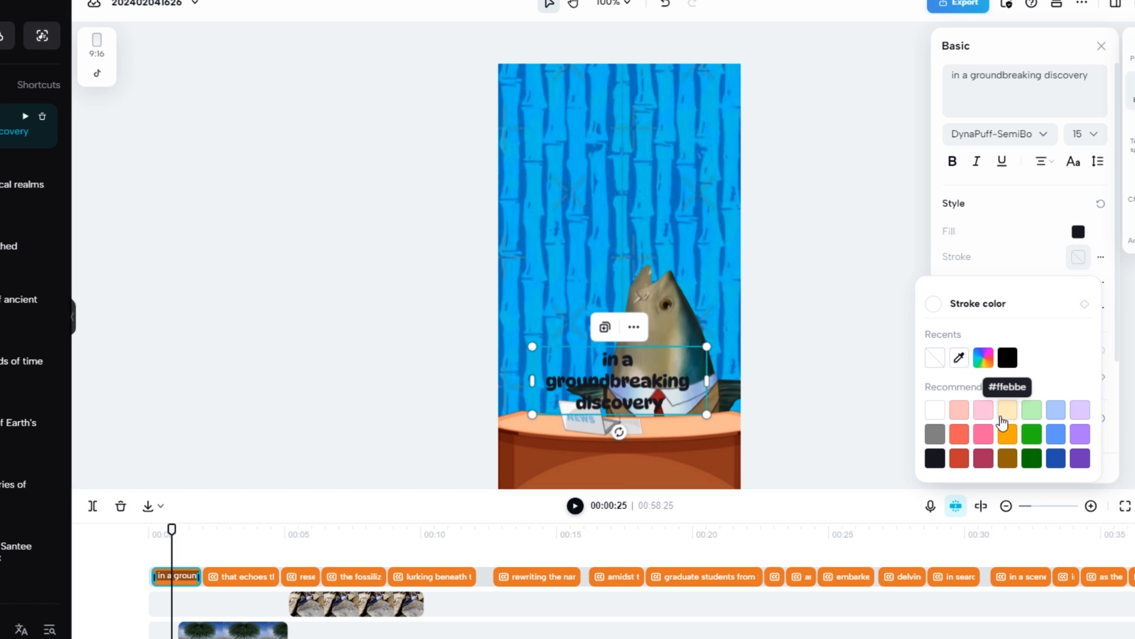
click(937, 414)
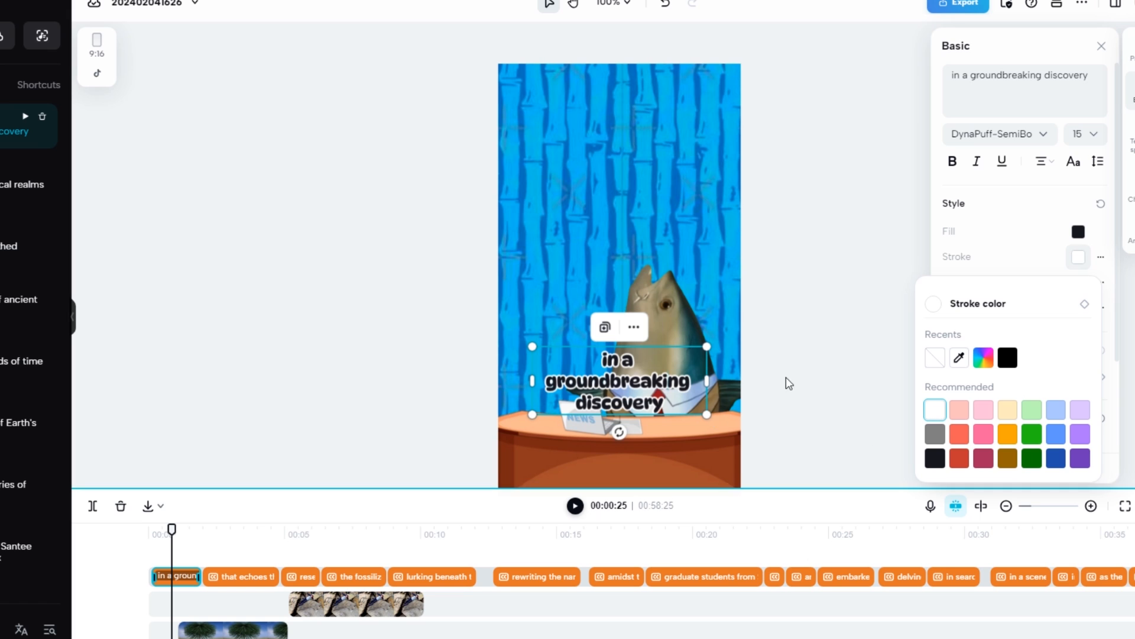
click(1079, 233)
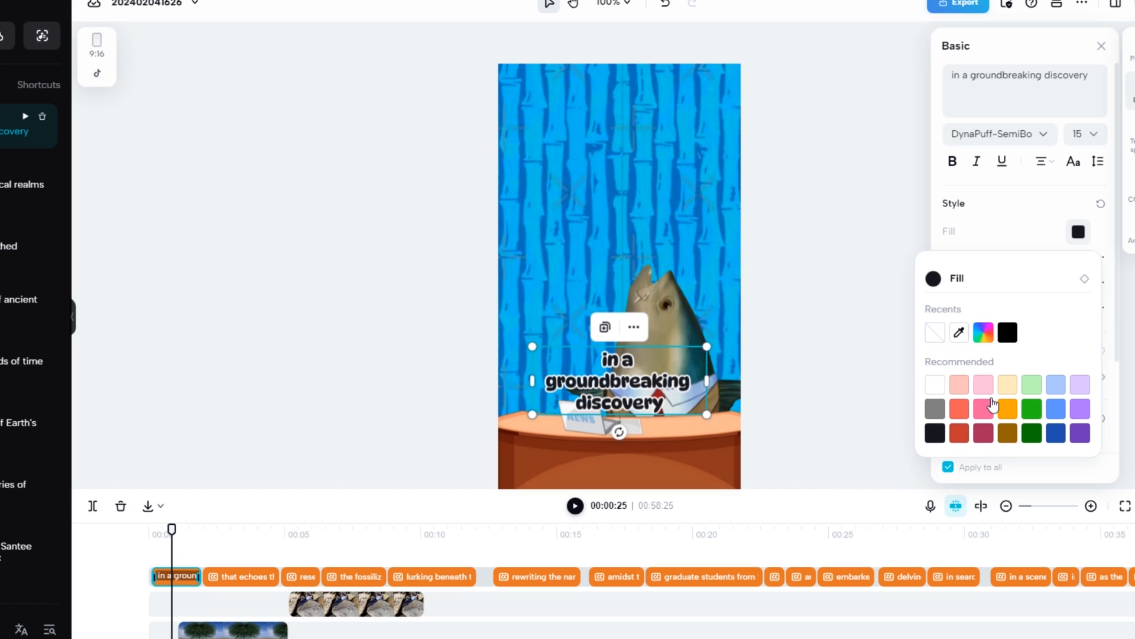
click(1057, 413)
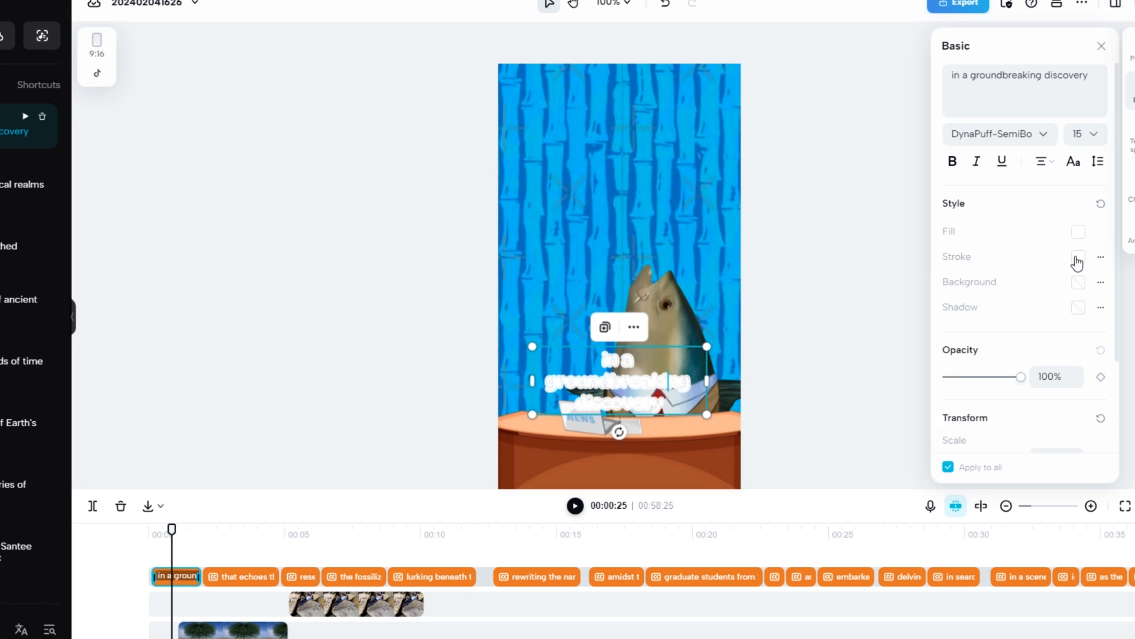
Give the captions a white fill with a black stroke
click(1078, 258)
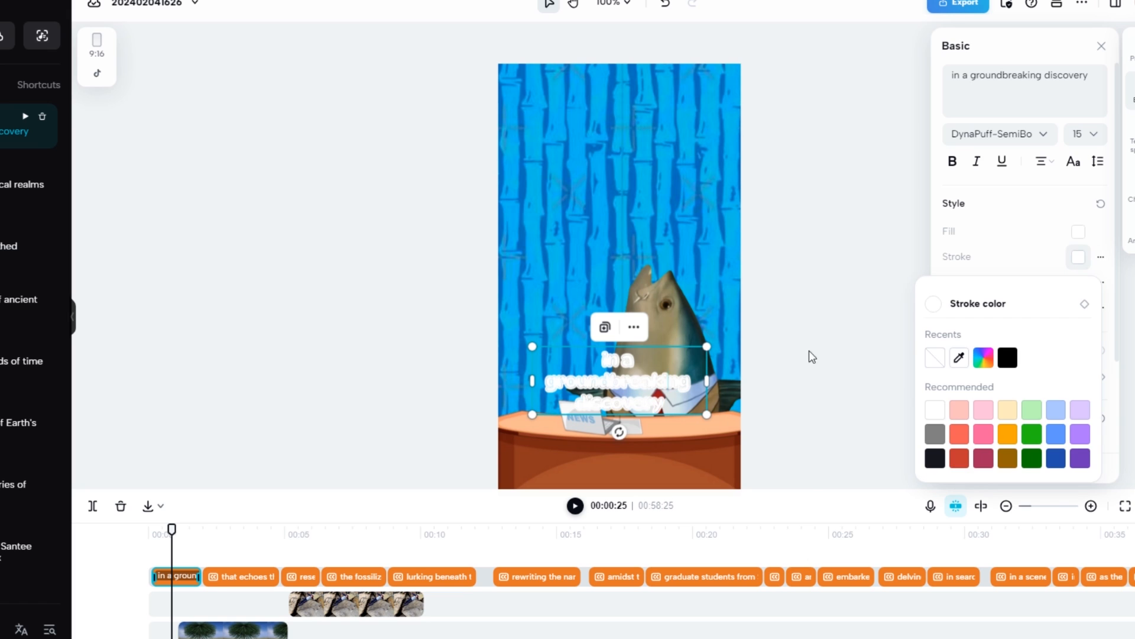
click(943, 460)
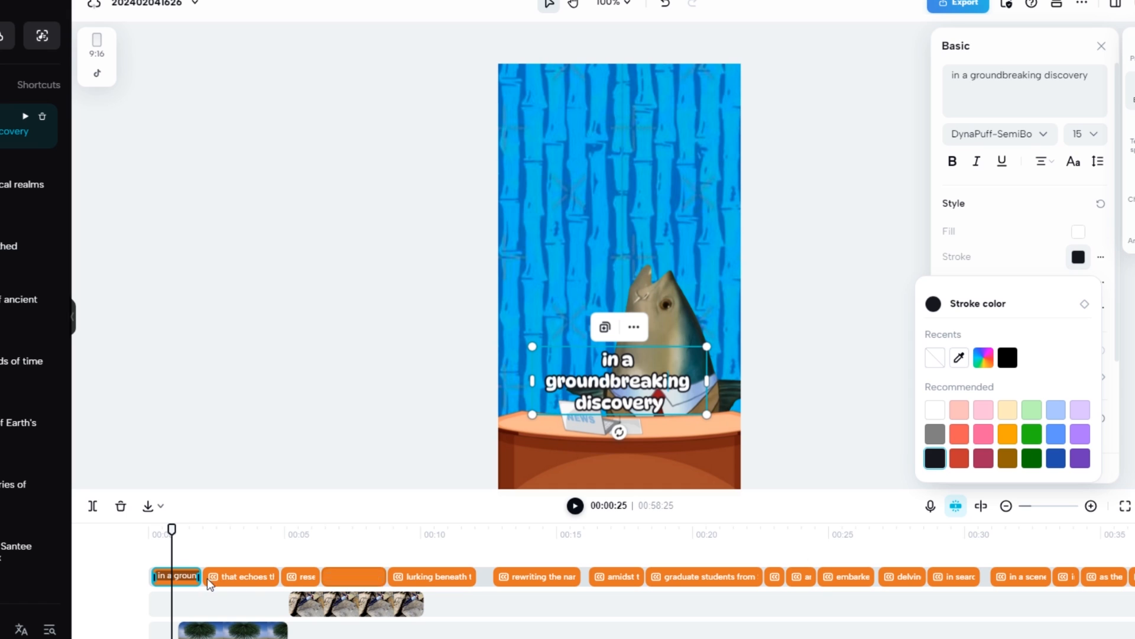
click(1055, 197)
scroll(1023, 414, down, 3)
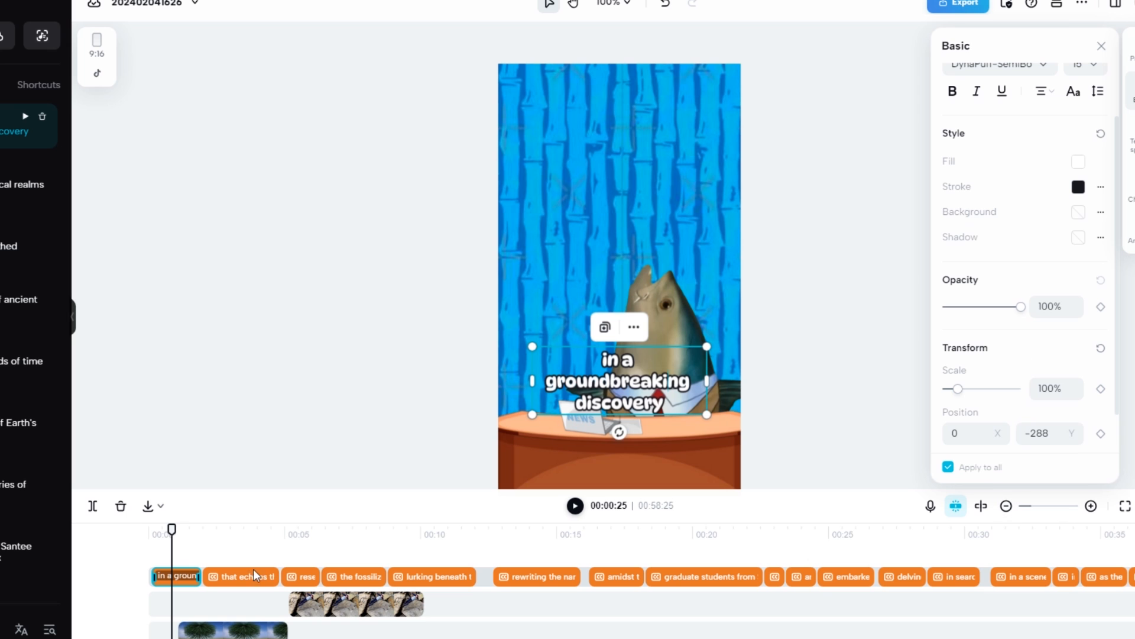
Preview the styled captions from about 3 seconds and return the playhead to the start
click(232, 532)
click(576, 505)
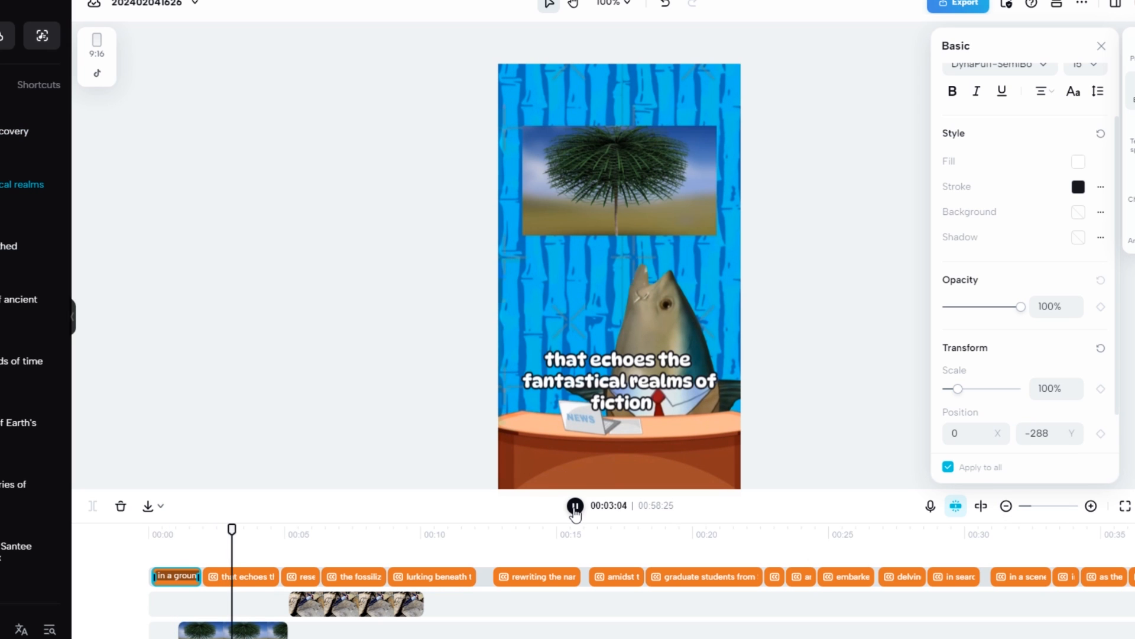
click(576, 506)
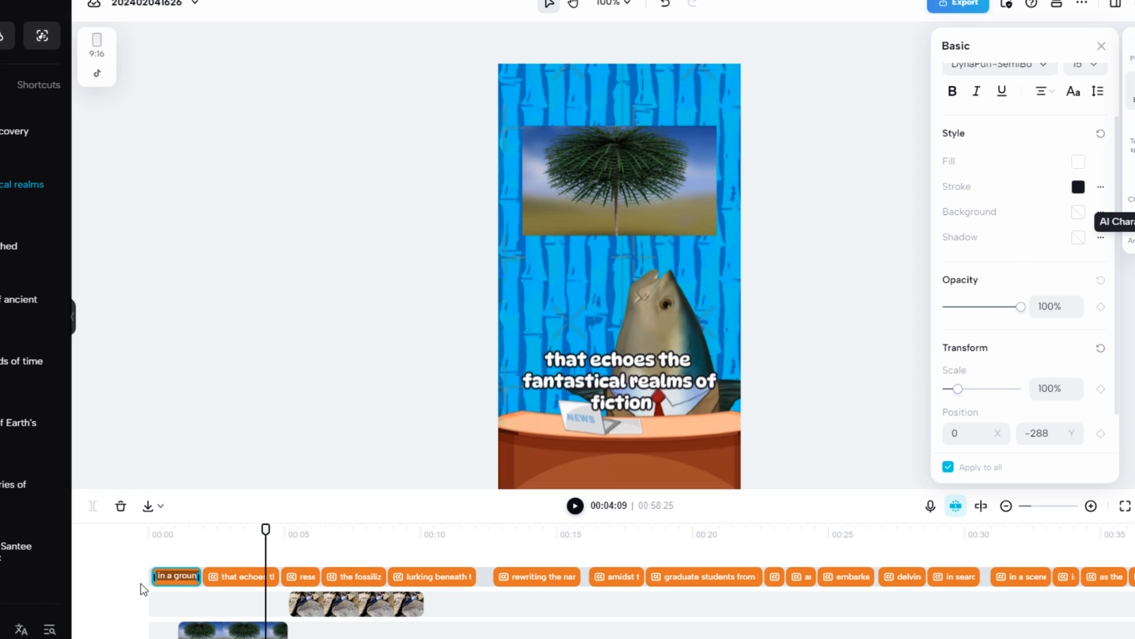
click(149, 541)
Apply the Typewriter caption animation to all captions and return the playhead to the start
click(1131, 230)
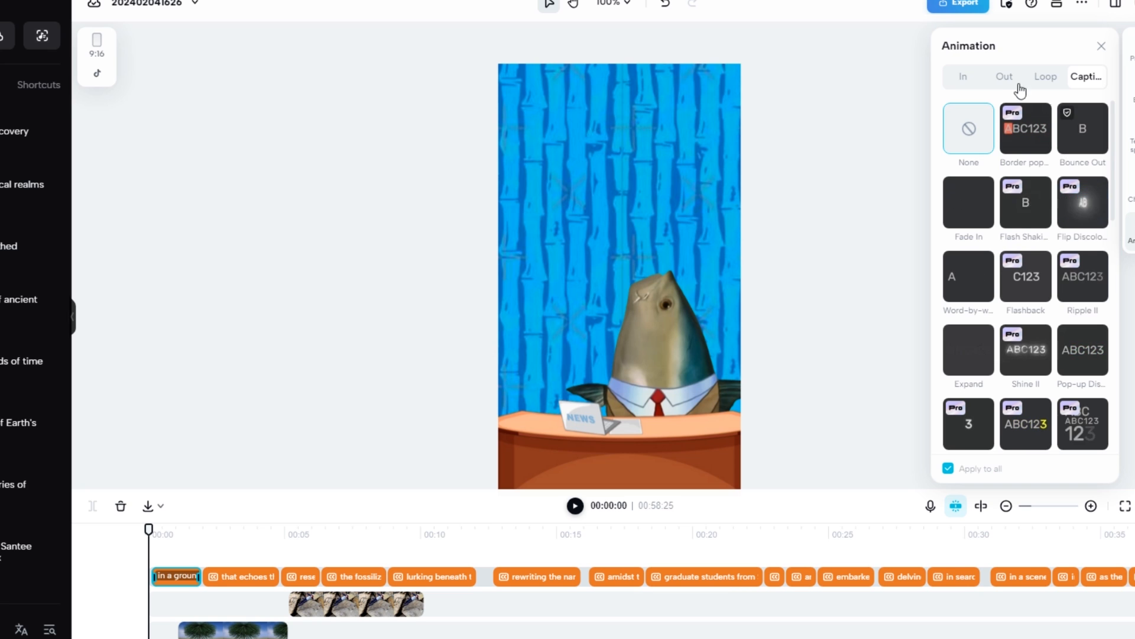
click(964, 78)
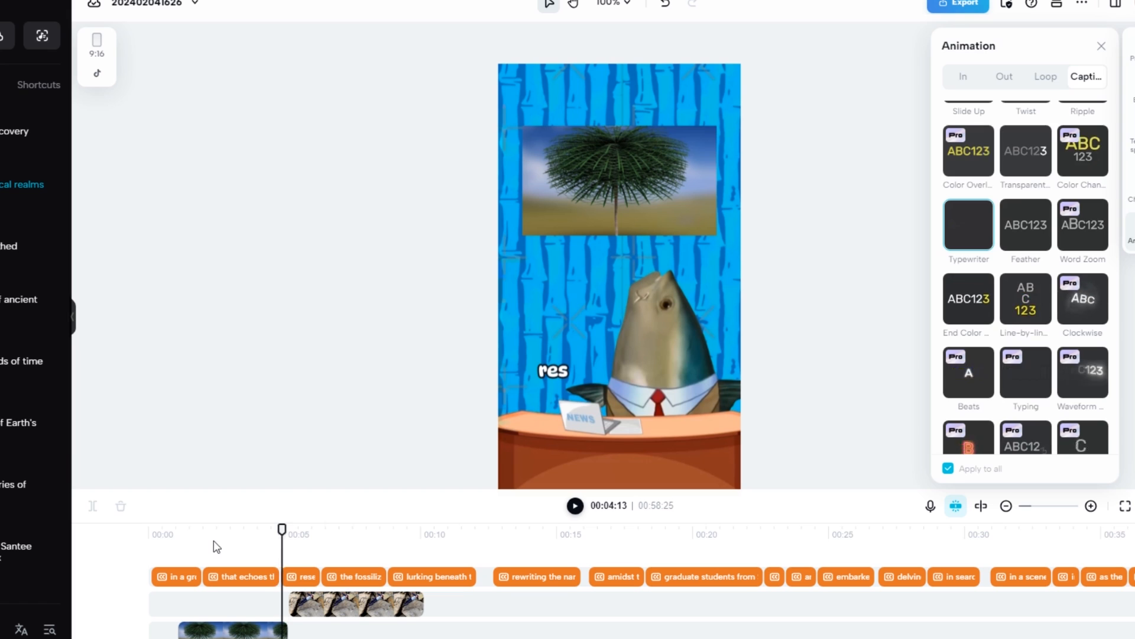
click(215, 544)
drag(287, 528, 96, 552)
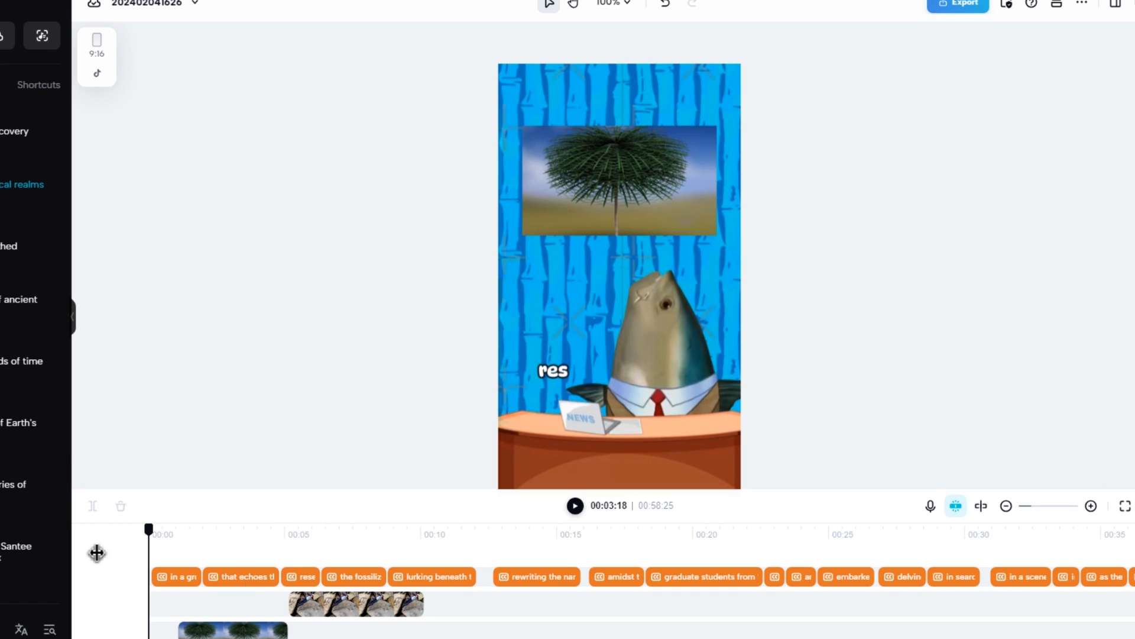
Preview the animated captions from the start and scrub on to the second caption at about 2 seconds
click(577, 508)
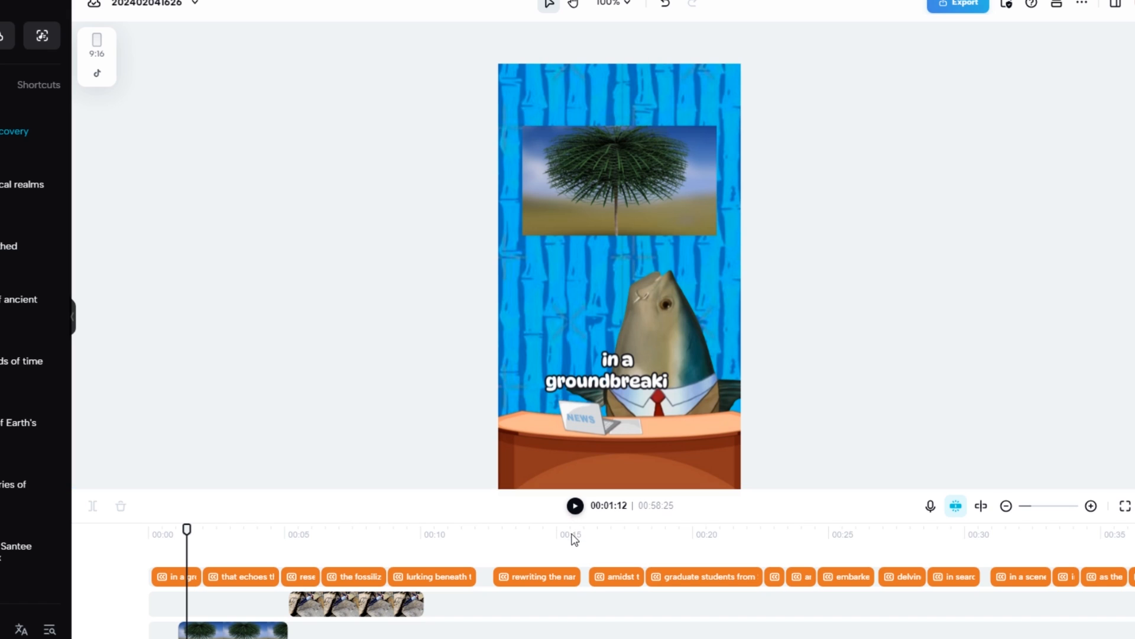
drag(187, 533, 226, 532)
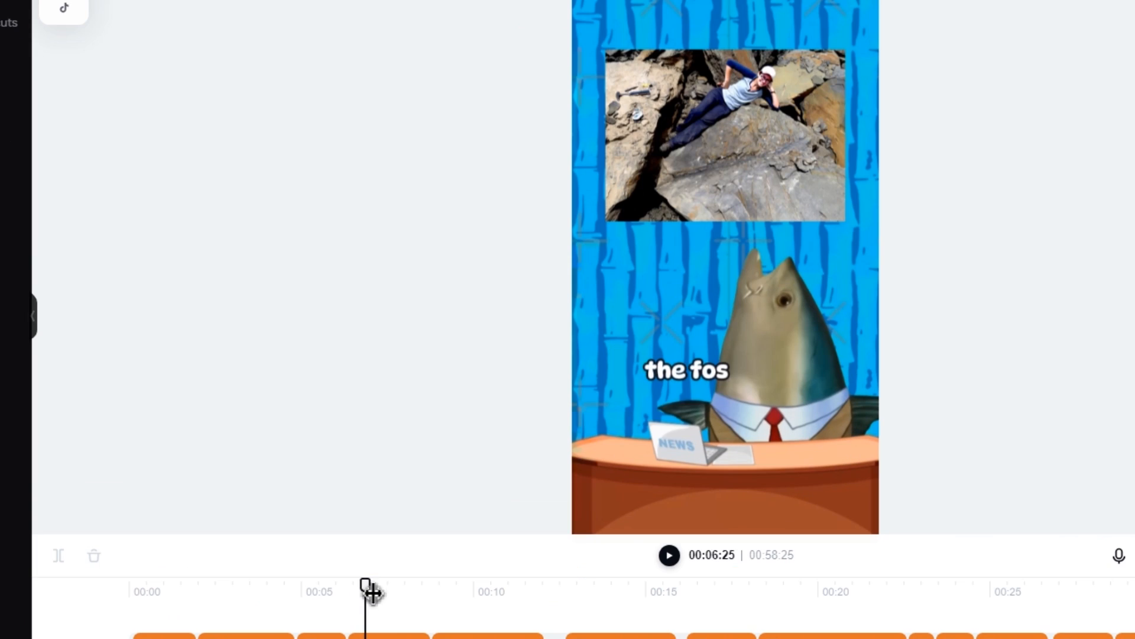
mouse_move(372, 593)
mouse_down()
mouse_move(438, 615)
mouse_move(307, 624)
mouse_move(385, 603)
mouse_up()
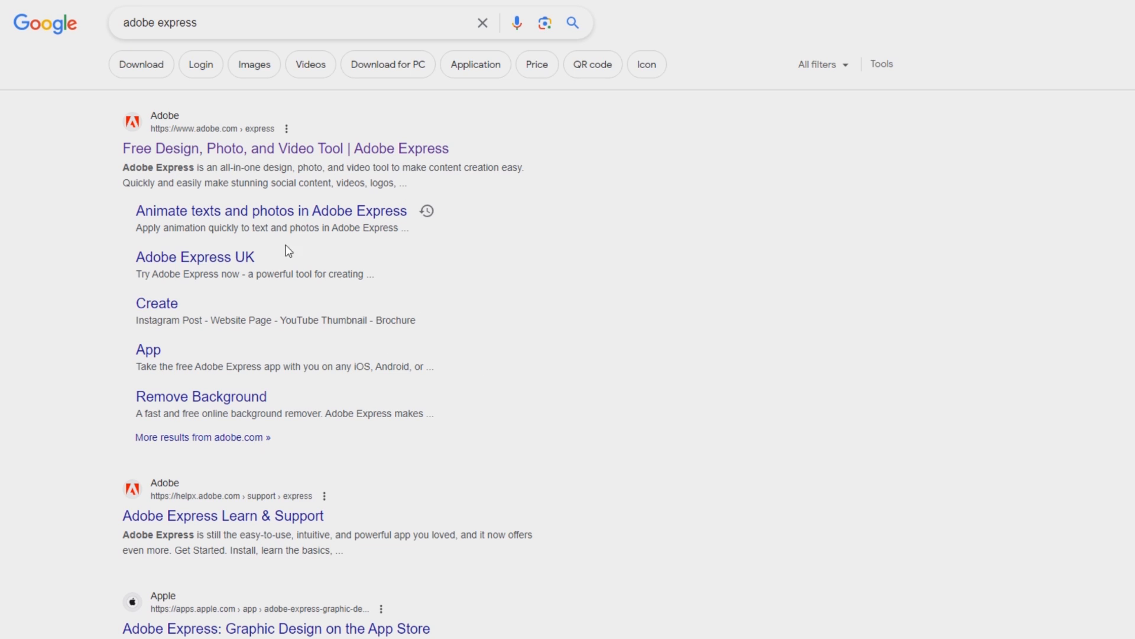
Visit the Adobe Express site from the search results and open Adobe's free animation video maker page
click(286, 152)
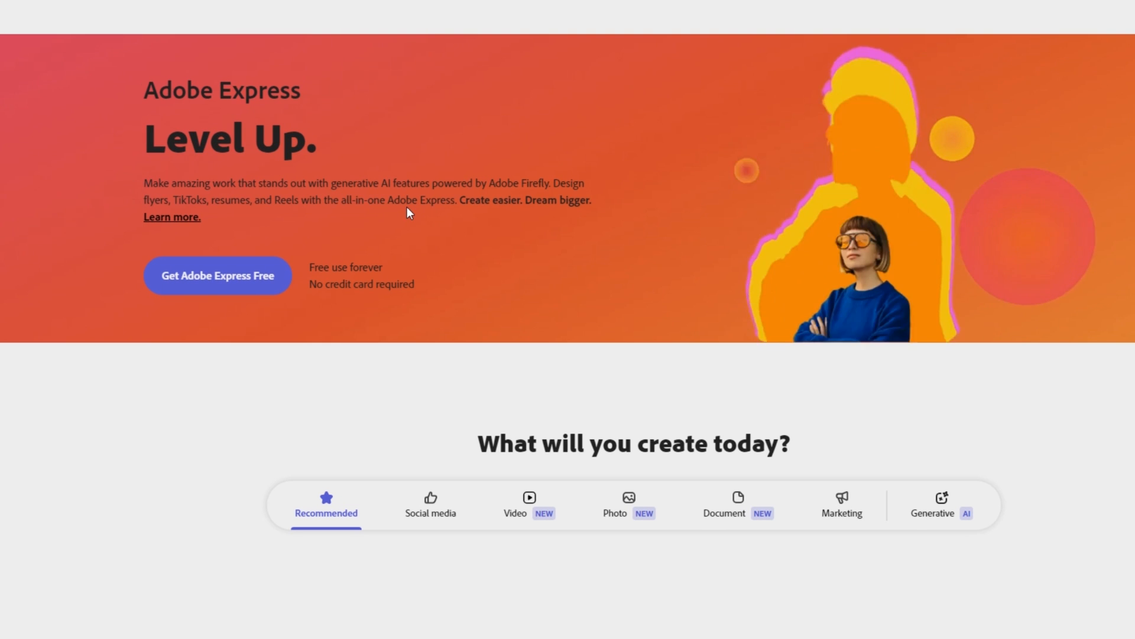
scroll(406, 213, down, 7)
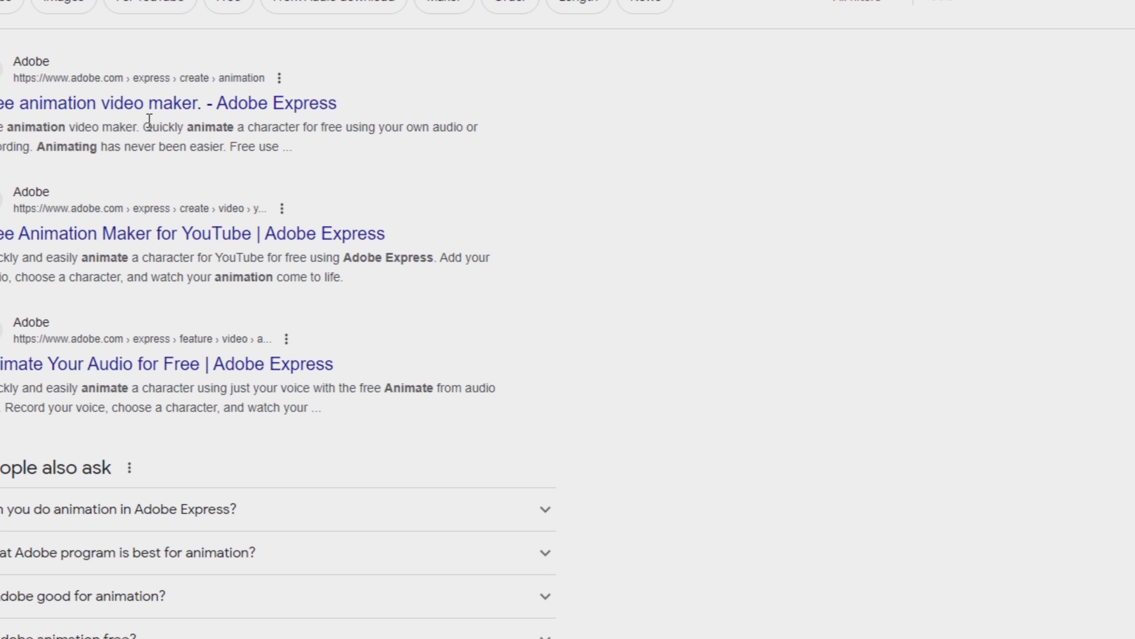
click(136, 119)
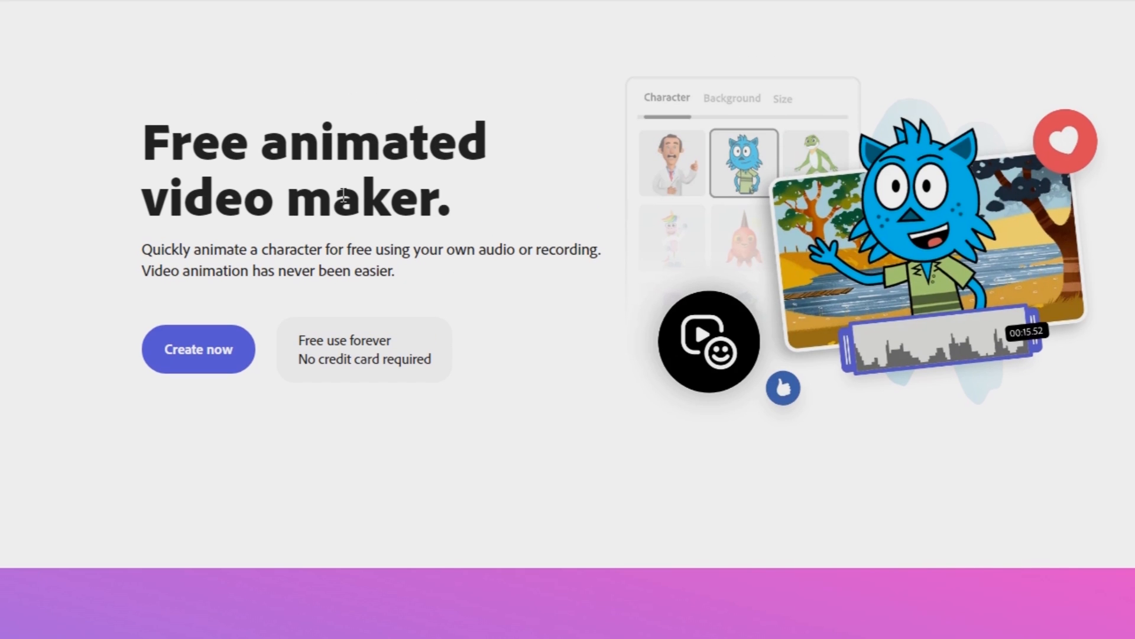
Start creating an Animate from audio project from the free animated video maker page
drag(152, 249, 463, 278)
click(308, 254)
click(463, 279)
drag(241, 341, 303, 344)
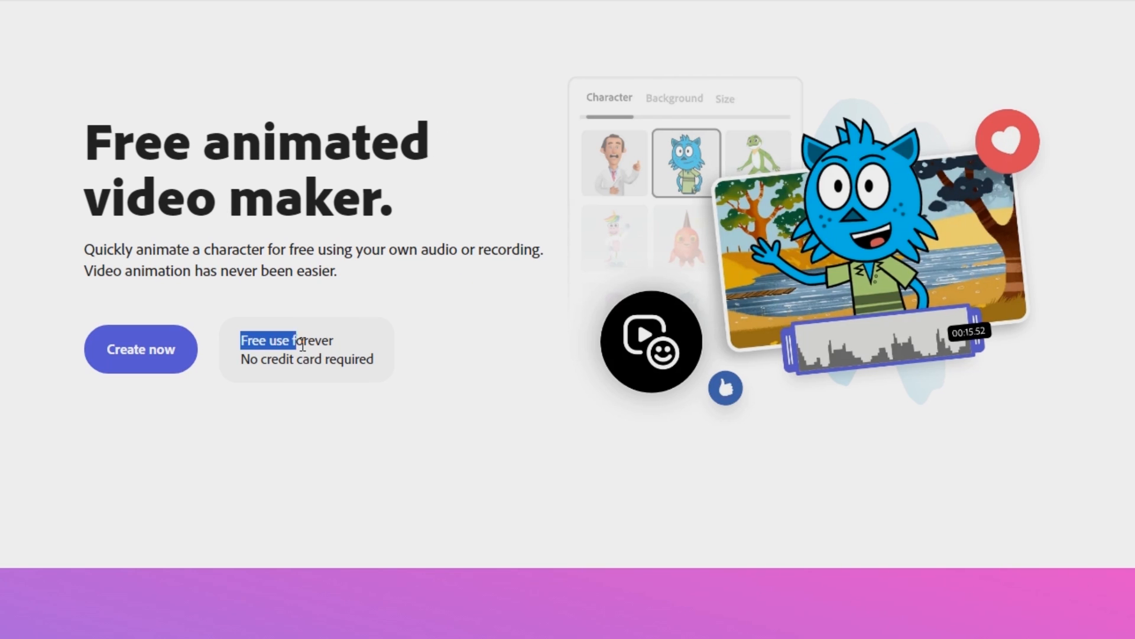
click(303, 344)
click(152, 355)
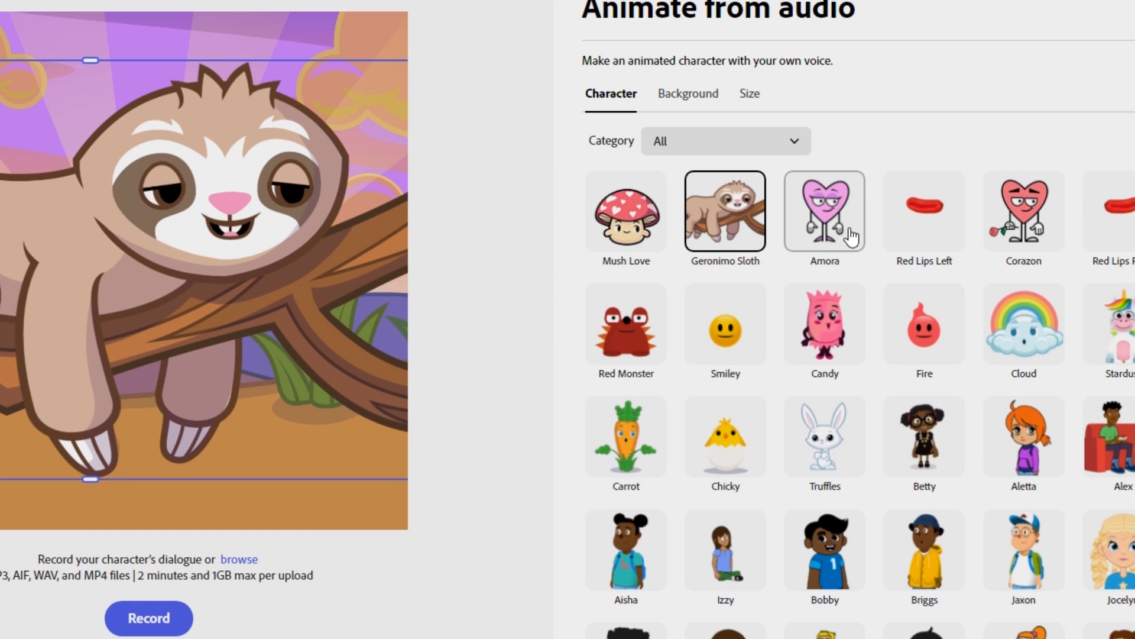
Browse the full character list and choose the Earth character
scroll(801, 284, down, 6)
scroll(757, 290, down, 20)
scroll(889, 423, up, 4)
scroll(873, 438, up, 7)
scroll(869, 449, up, 2)
scroll(870, 456, down, 2)
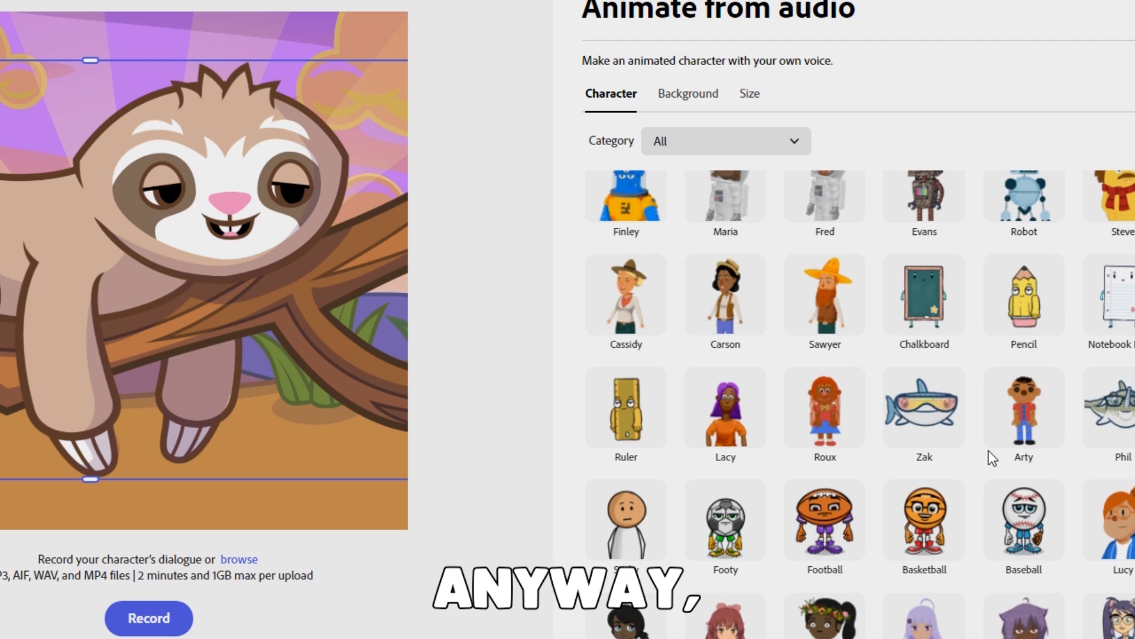
scroll(797, 416, down, 10)
click(729, 406)
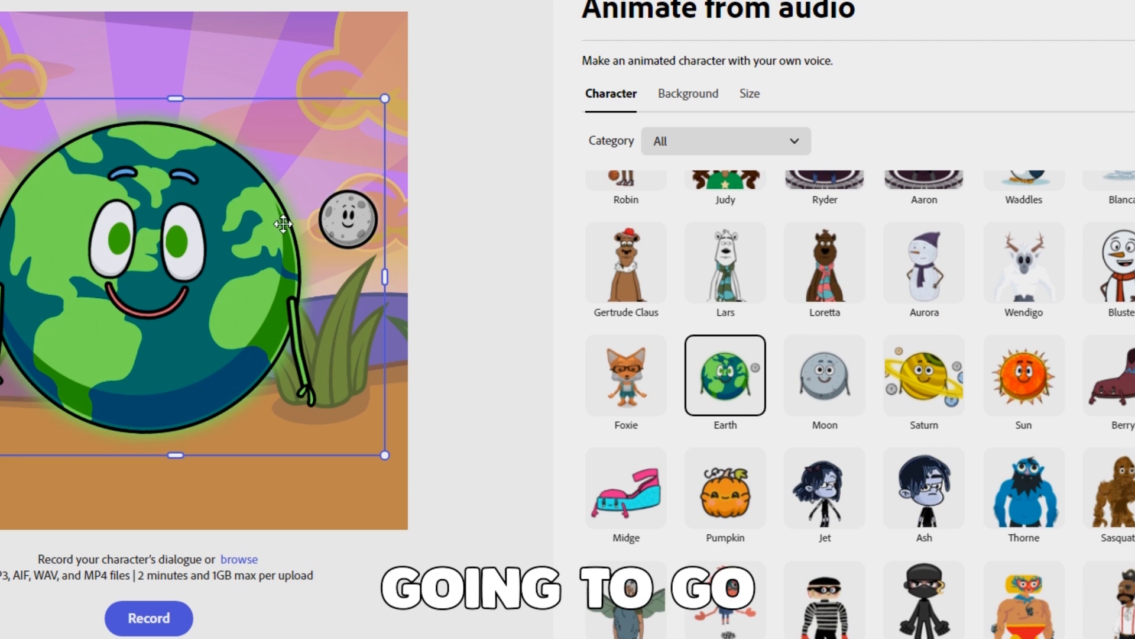
Browse the backgrounds and try Fall Cemetery behind the Earth character
click(655, 96)
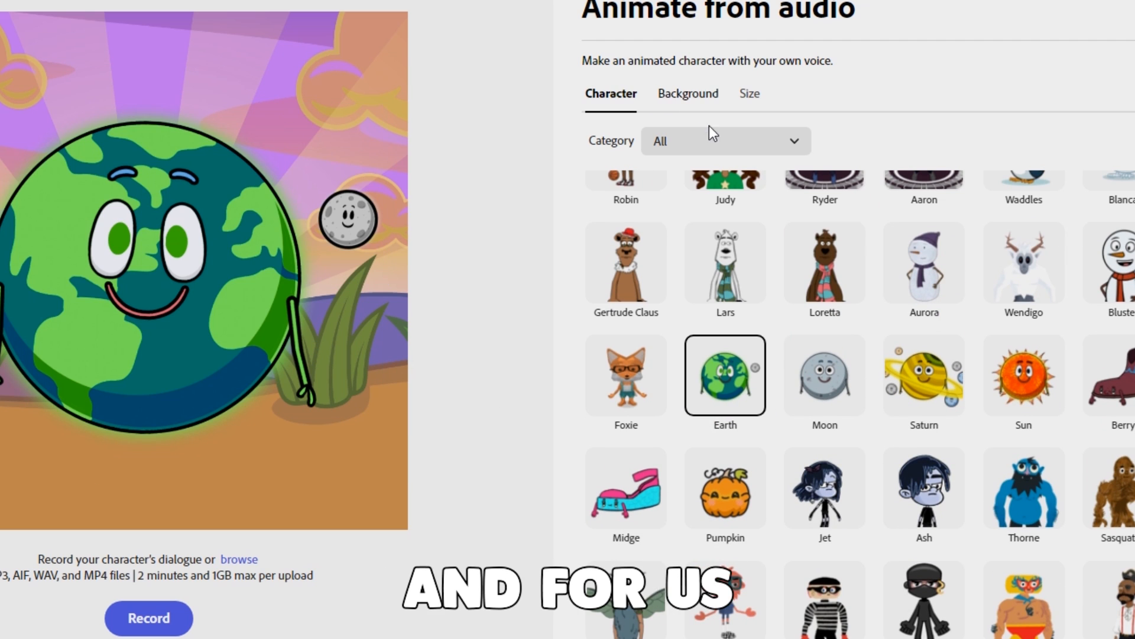
scroll(828, 385, down, 2)
scroll(818, 401, down, 3)
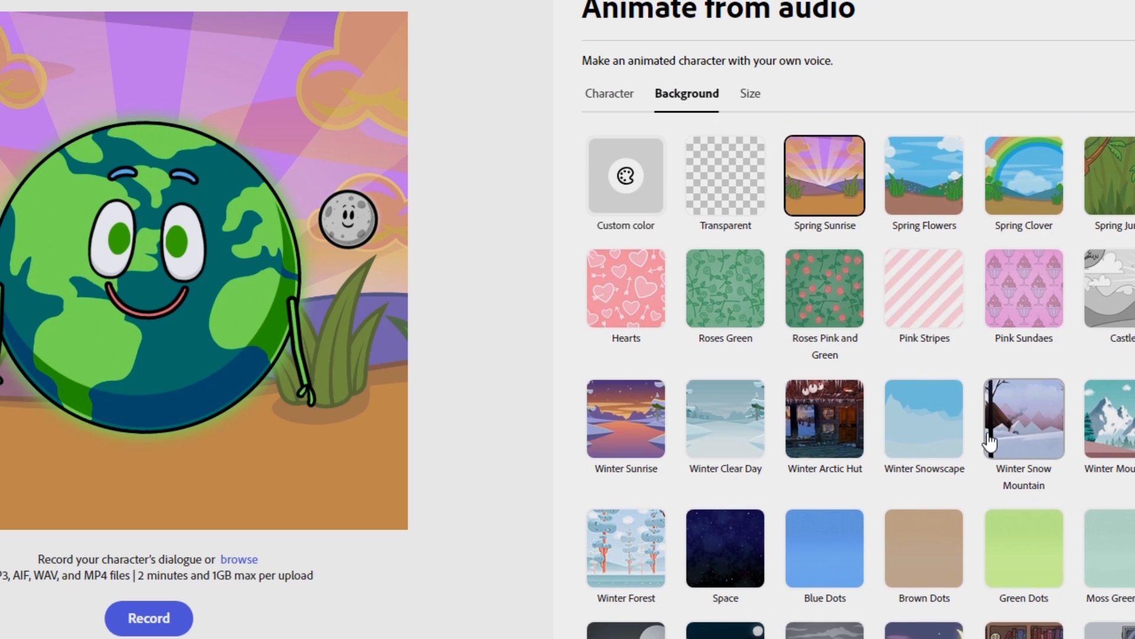
click(736, 467)
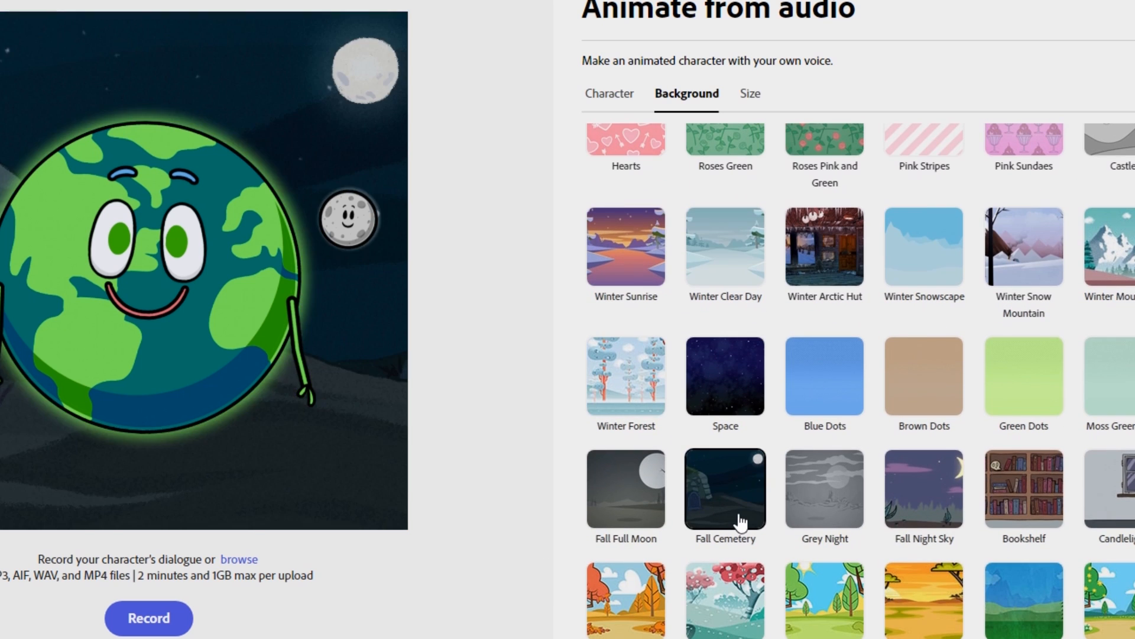
Set the size to the Instagram Story/Reels 9:16 format and shrink the Earth character to fit inside the frame
click(749, 93)
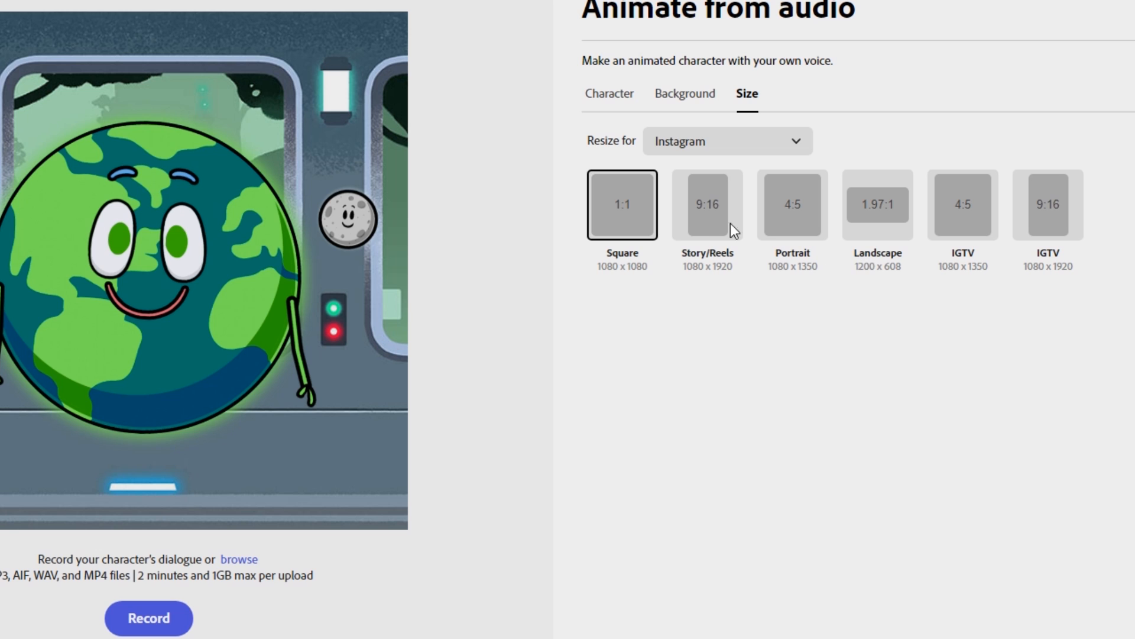
click(712, 231)
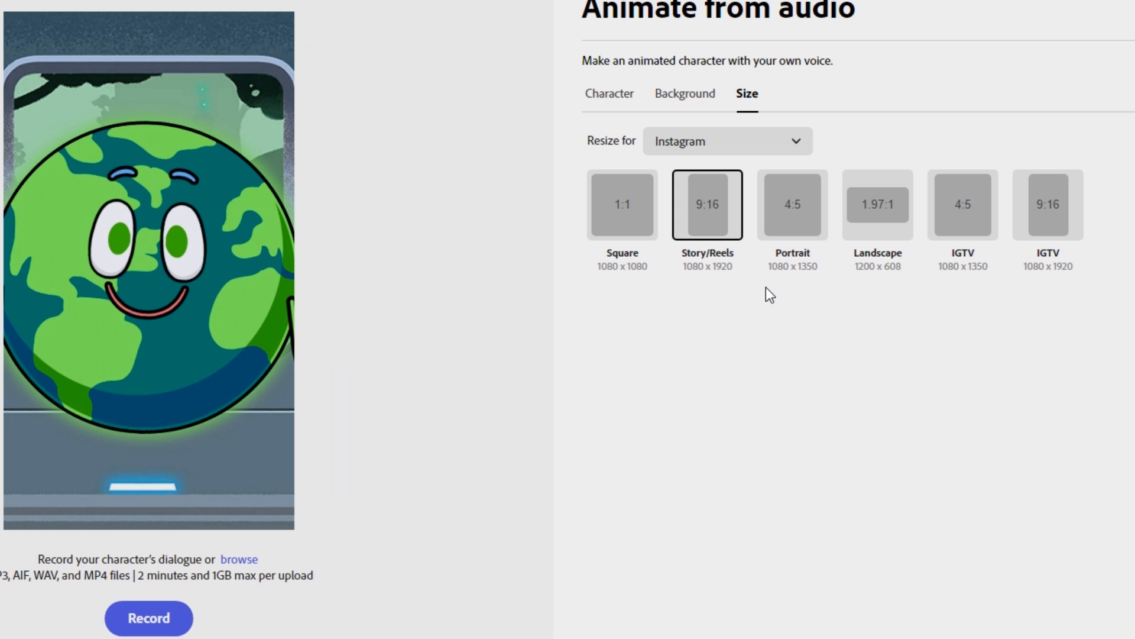
click(175, 284)
drag(179, 455, 174, 323)
drag(160, 257, 145, 372)
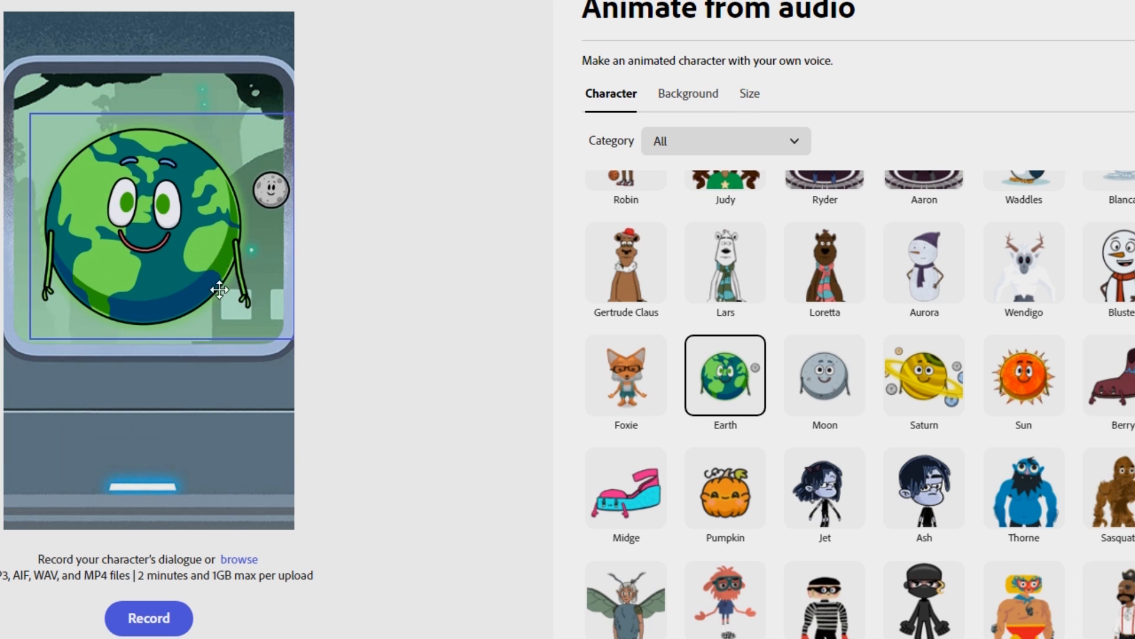
Reposition the Earth character to the lower middle of the frame and deselect it
drag(218, 286, 219, 266)
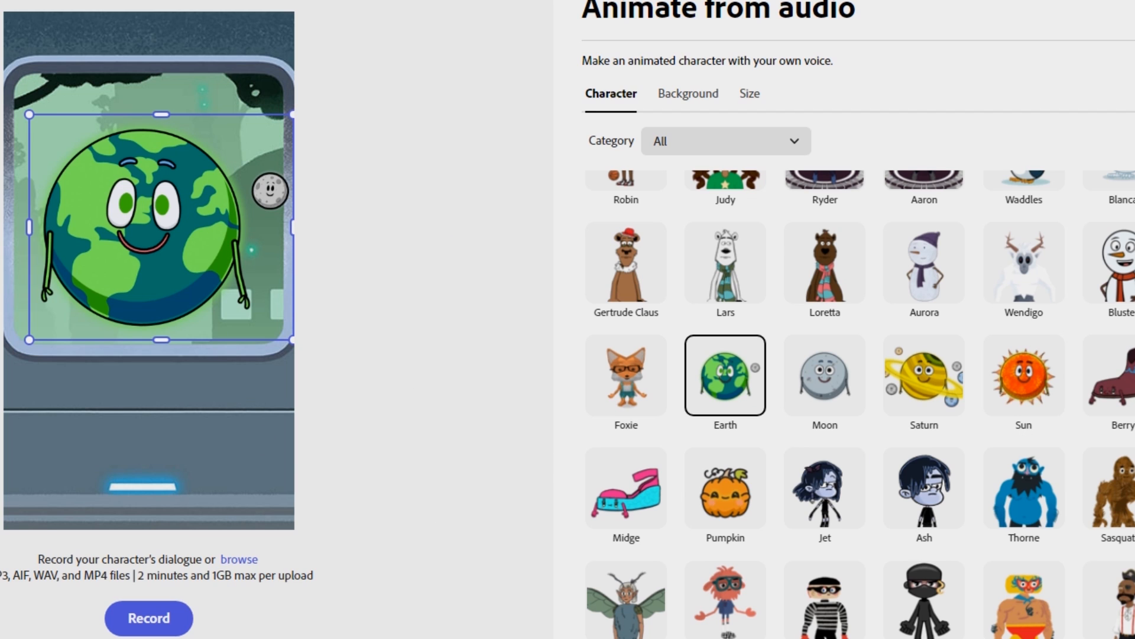
drag(167, 223, 173, 215)
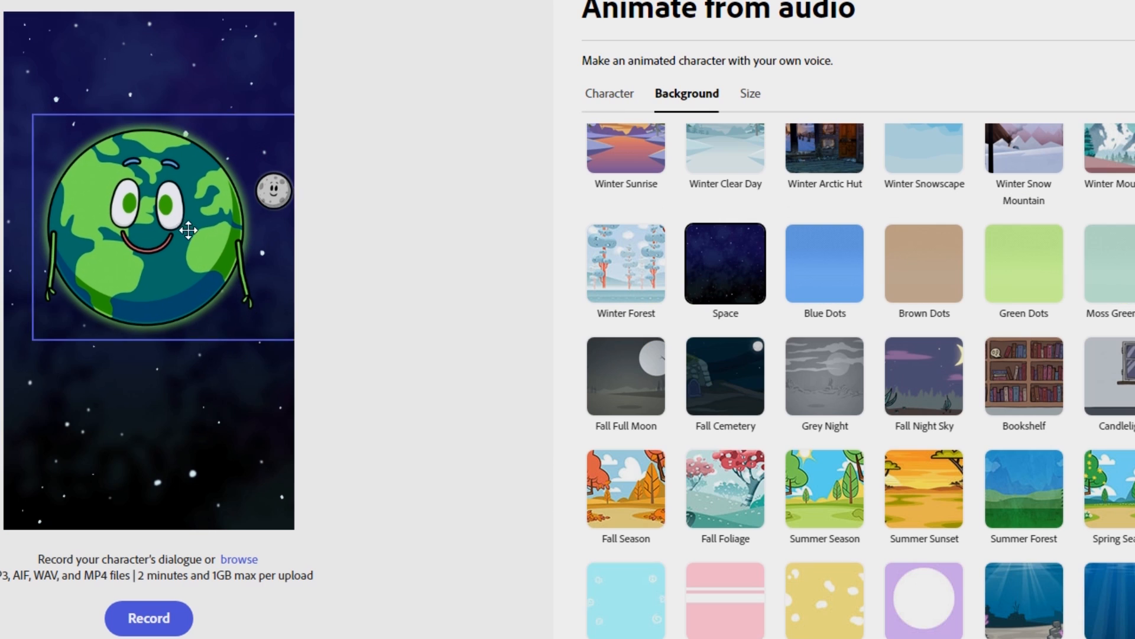
drag(185, 228, 188, 342)
click(345, 261)
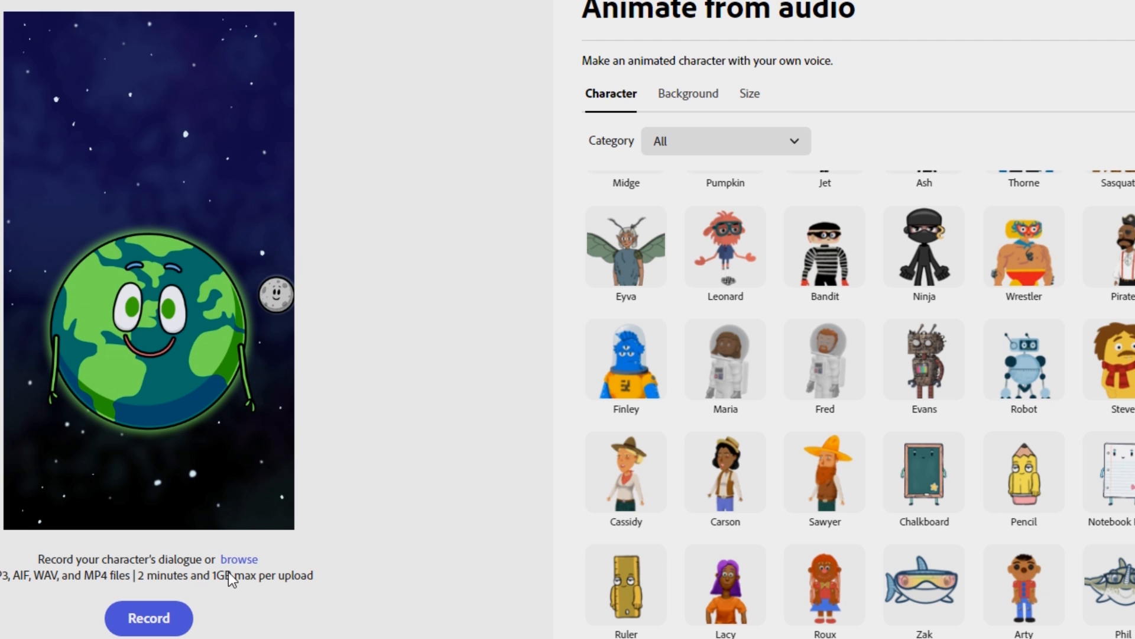
Switch to ElevenLabs and enter "hello world im going to tell you the news today" for text to speech with the Joseph voice
click(195, 3)
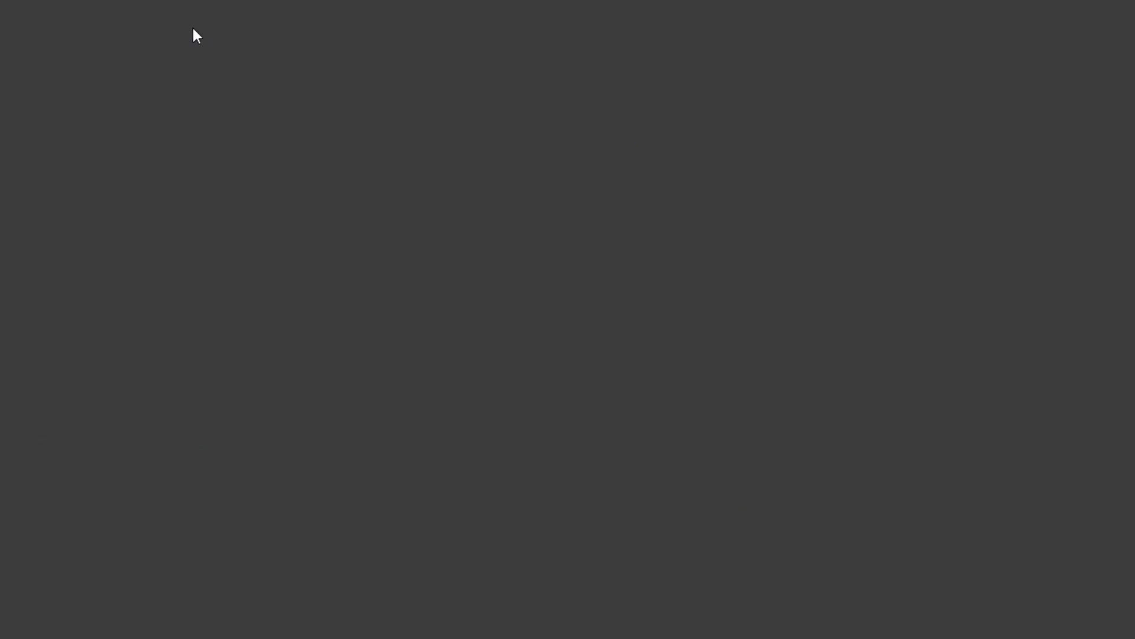
text(el)
key(Return)
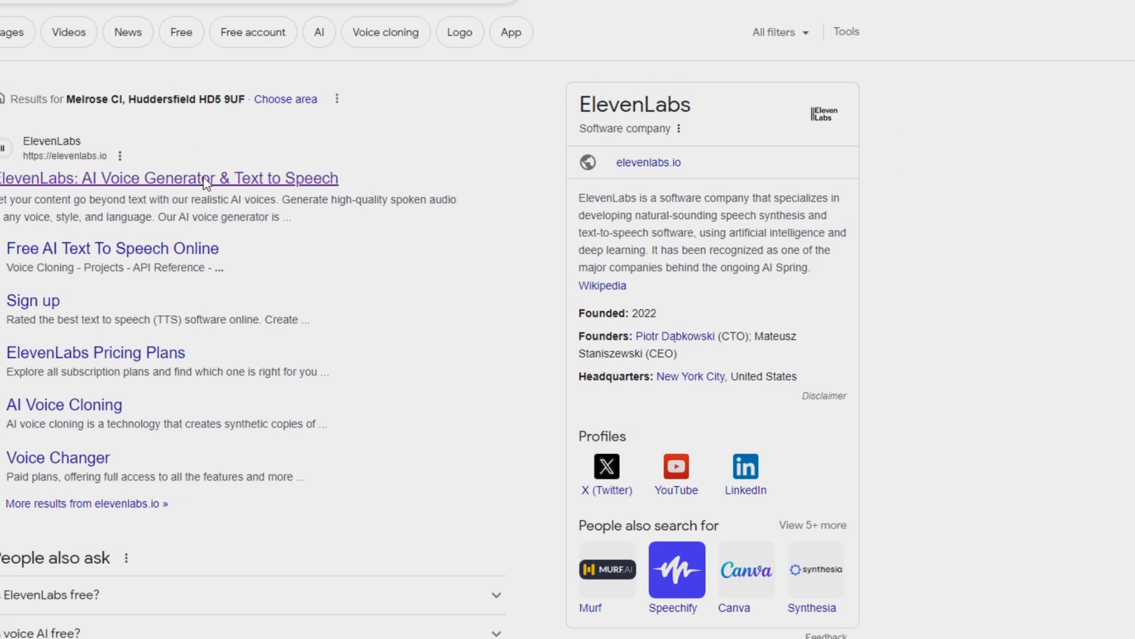
click(205, 180)
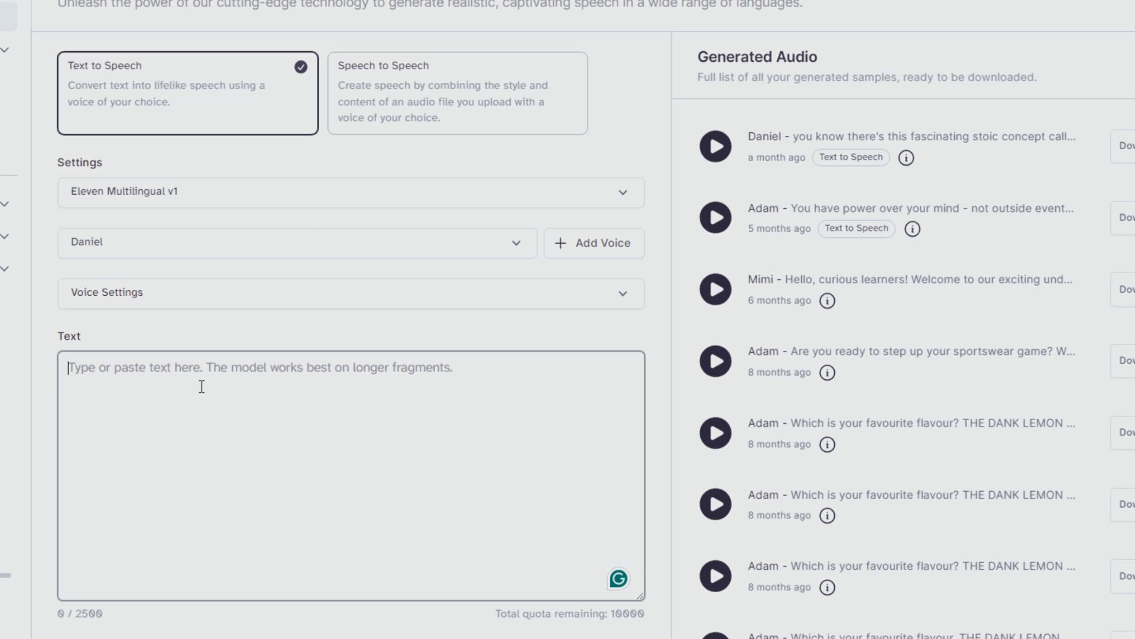
text(hellow)
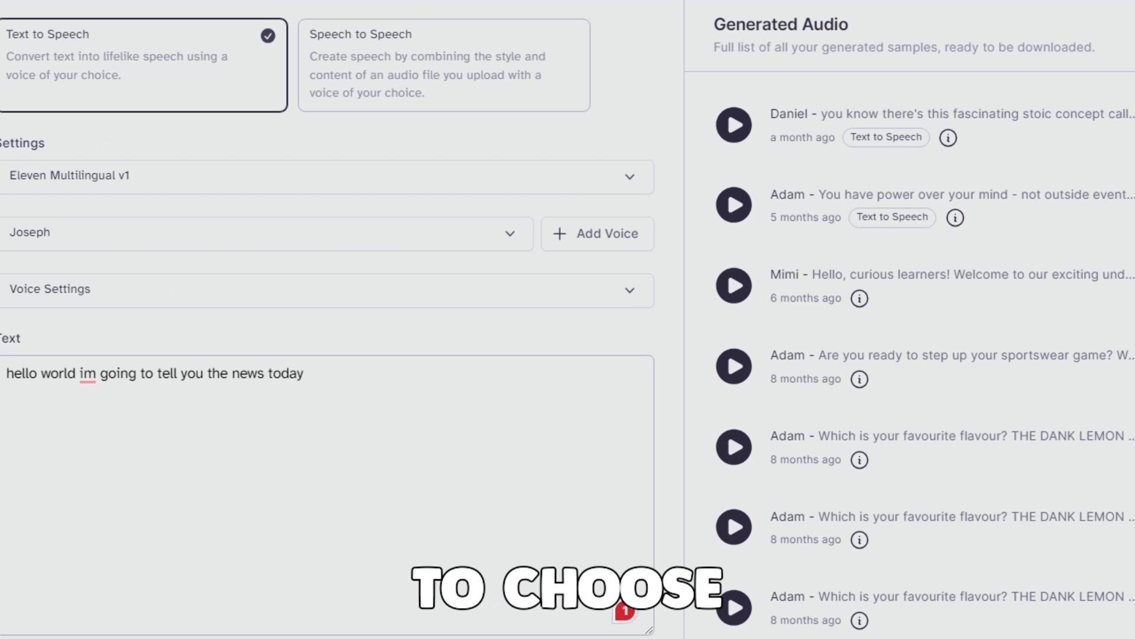
click(363, 437)
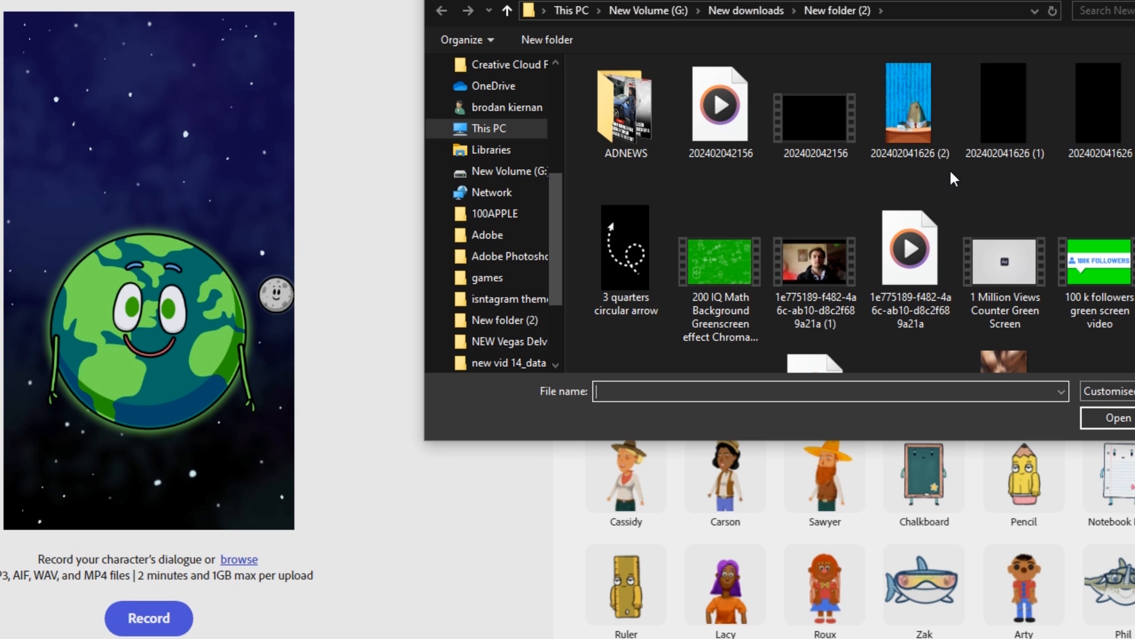
double_click(733, 130)
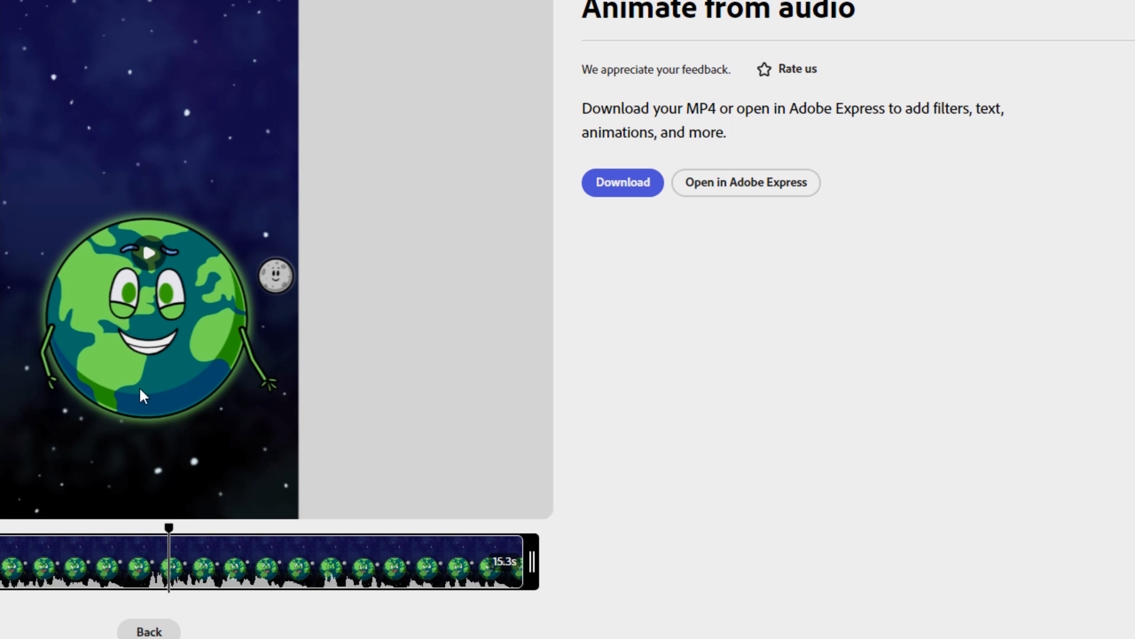
click(151, 254)
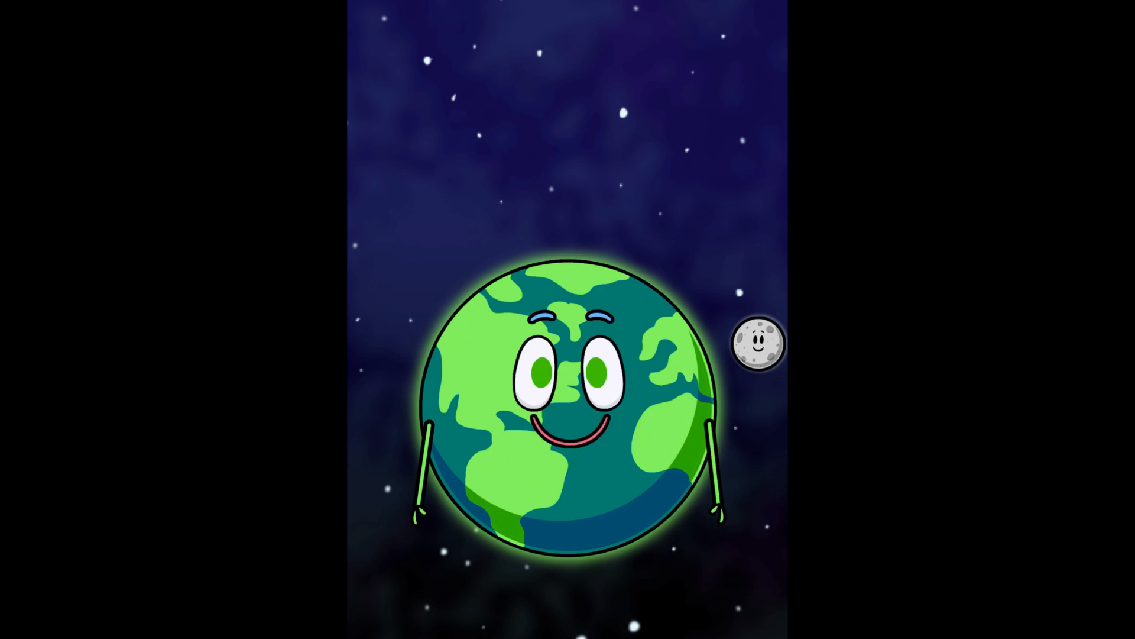